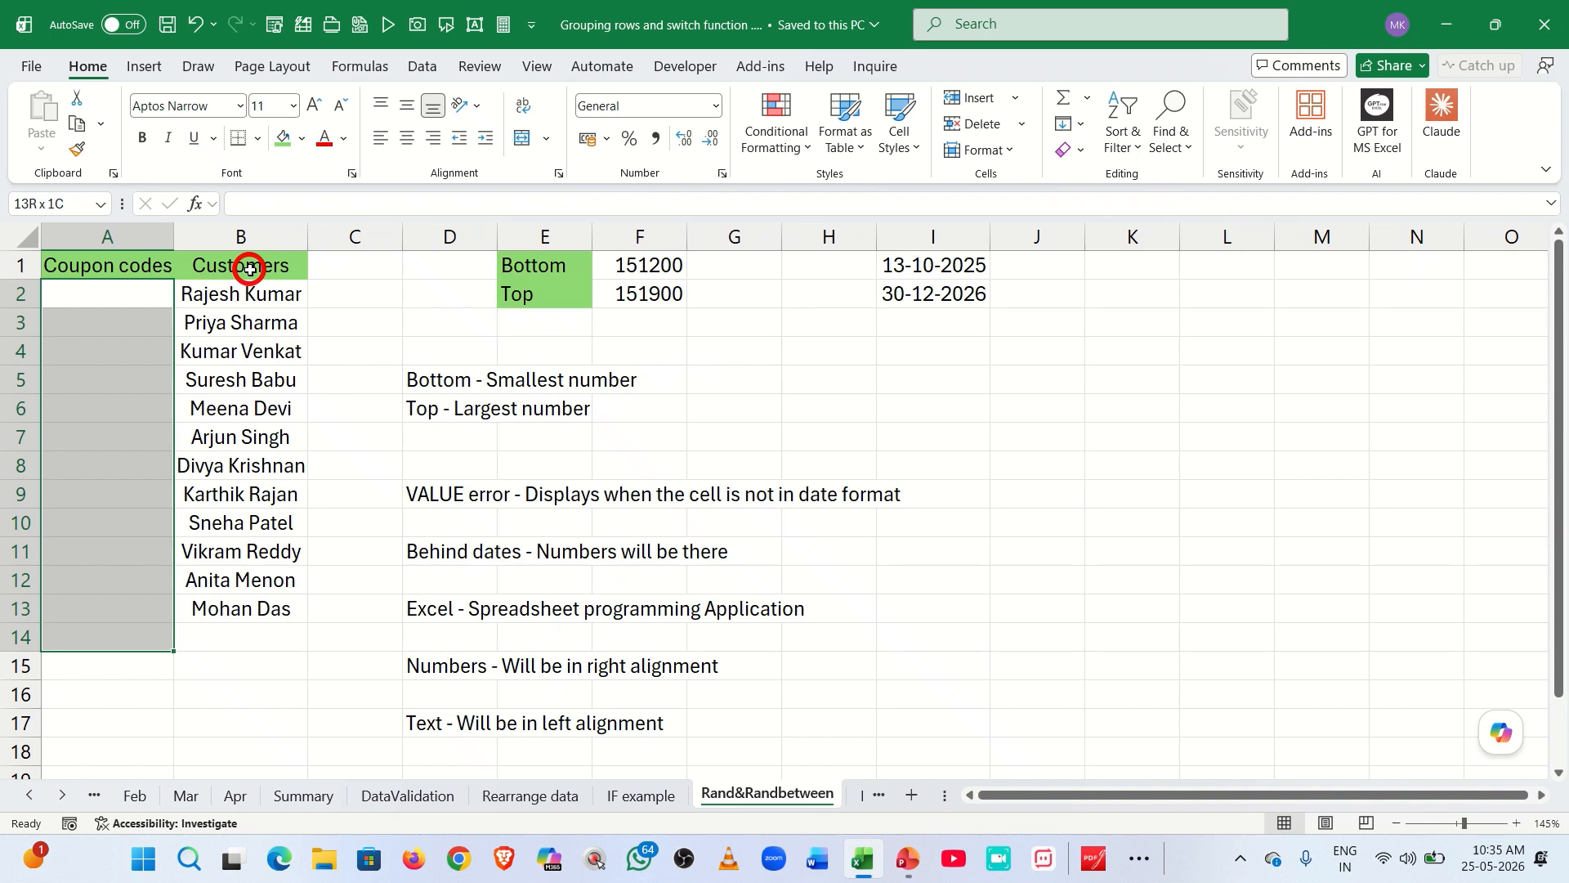
Step: Enter the formula =RAND() in cell A2 under Coupon codes
{"action": "left_click", "coordinate": [250, 269]}
{"action": "key", "text": "ctrl+shift+Down"}
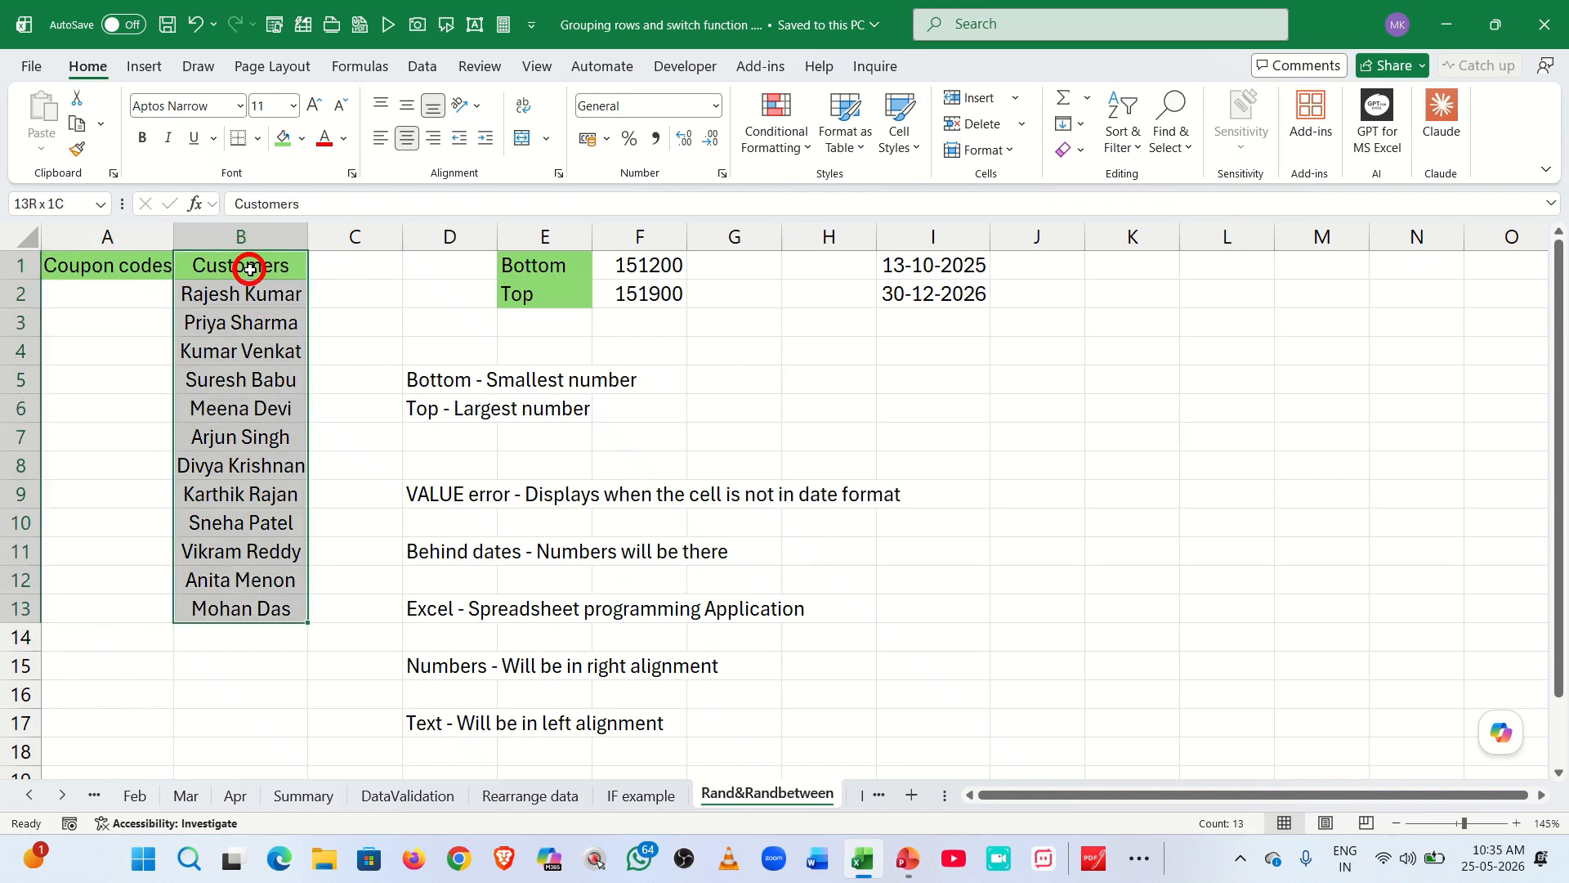
{"action": "left_click", "coordinate": [129, 297]}
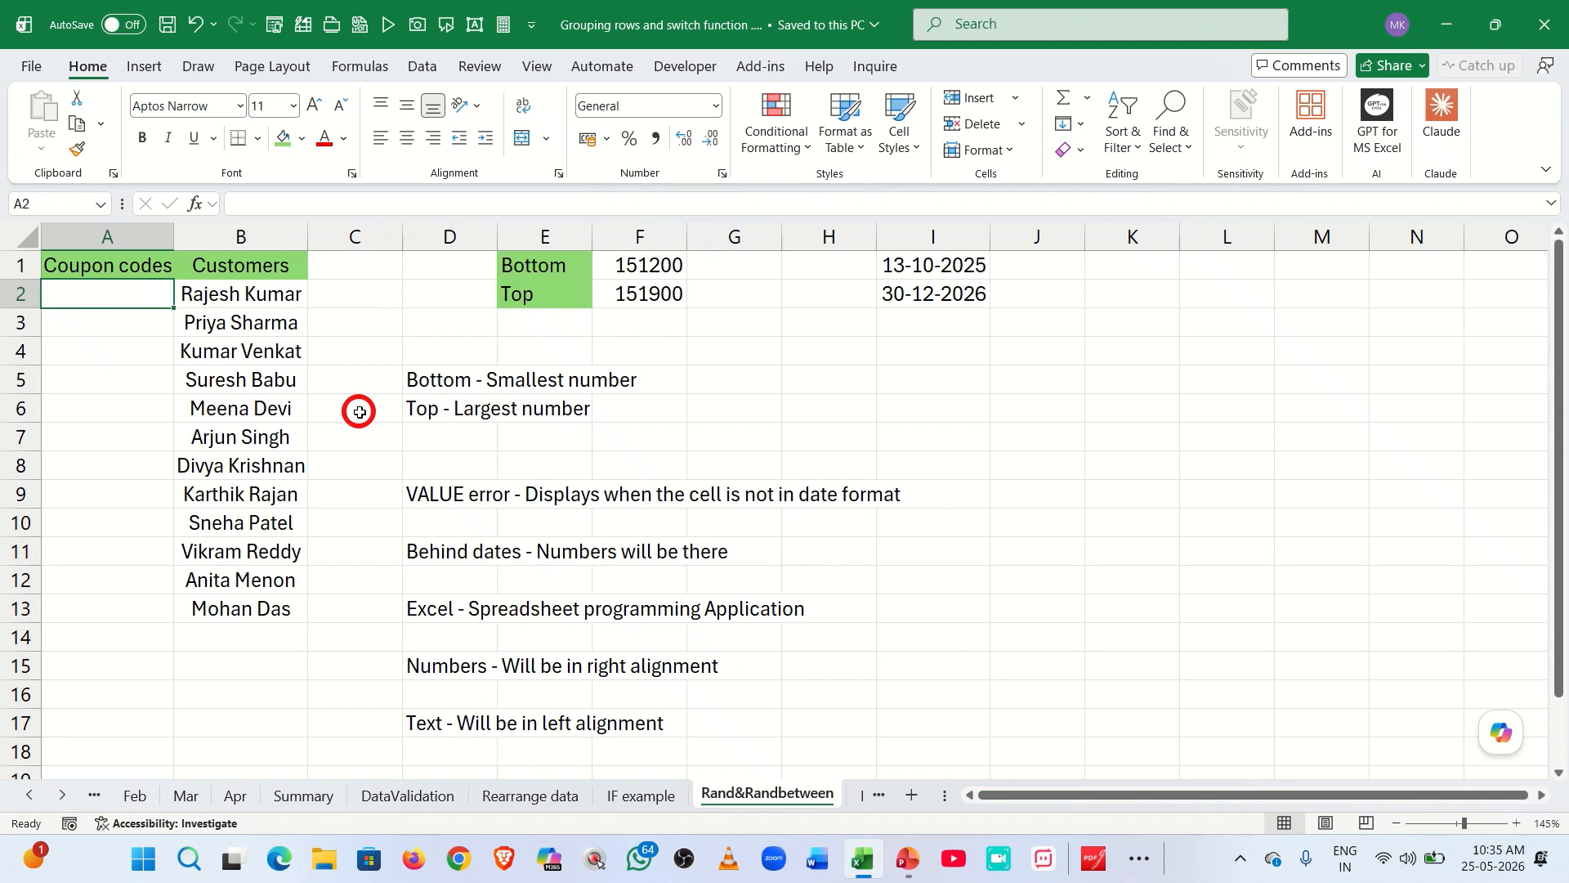
{"action": "type", "text": "=ra"}
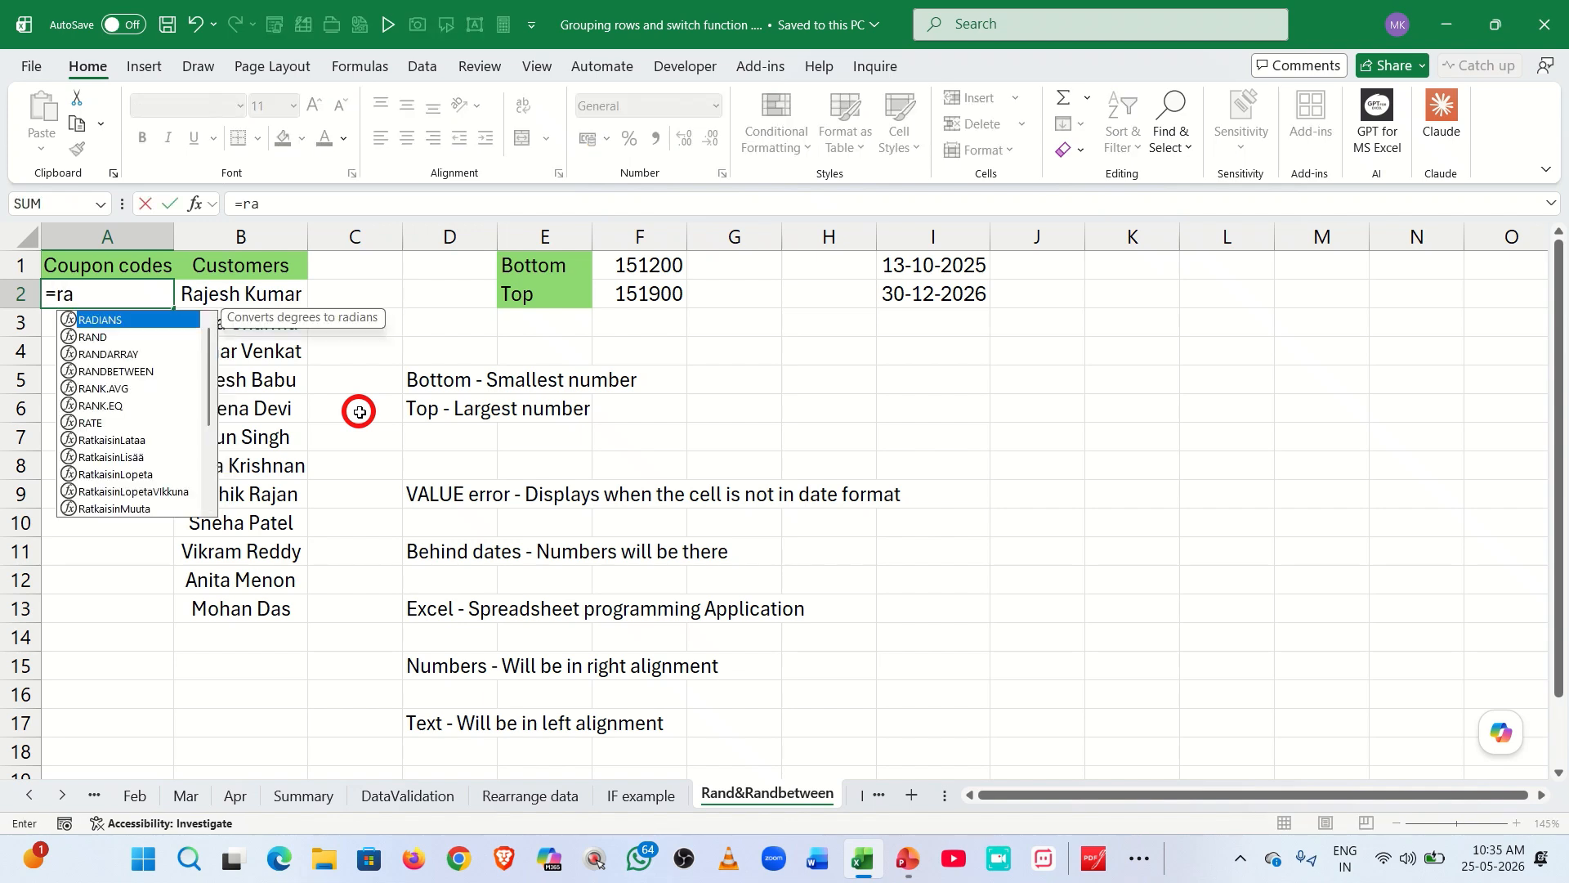
{"action": "type", "text": "nd"}
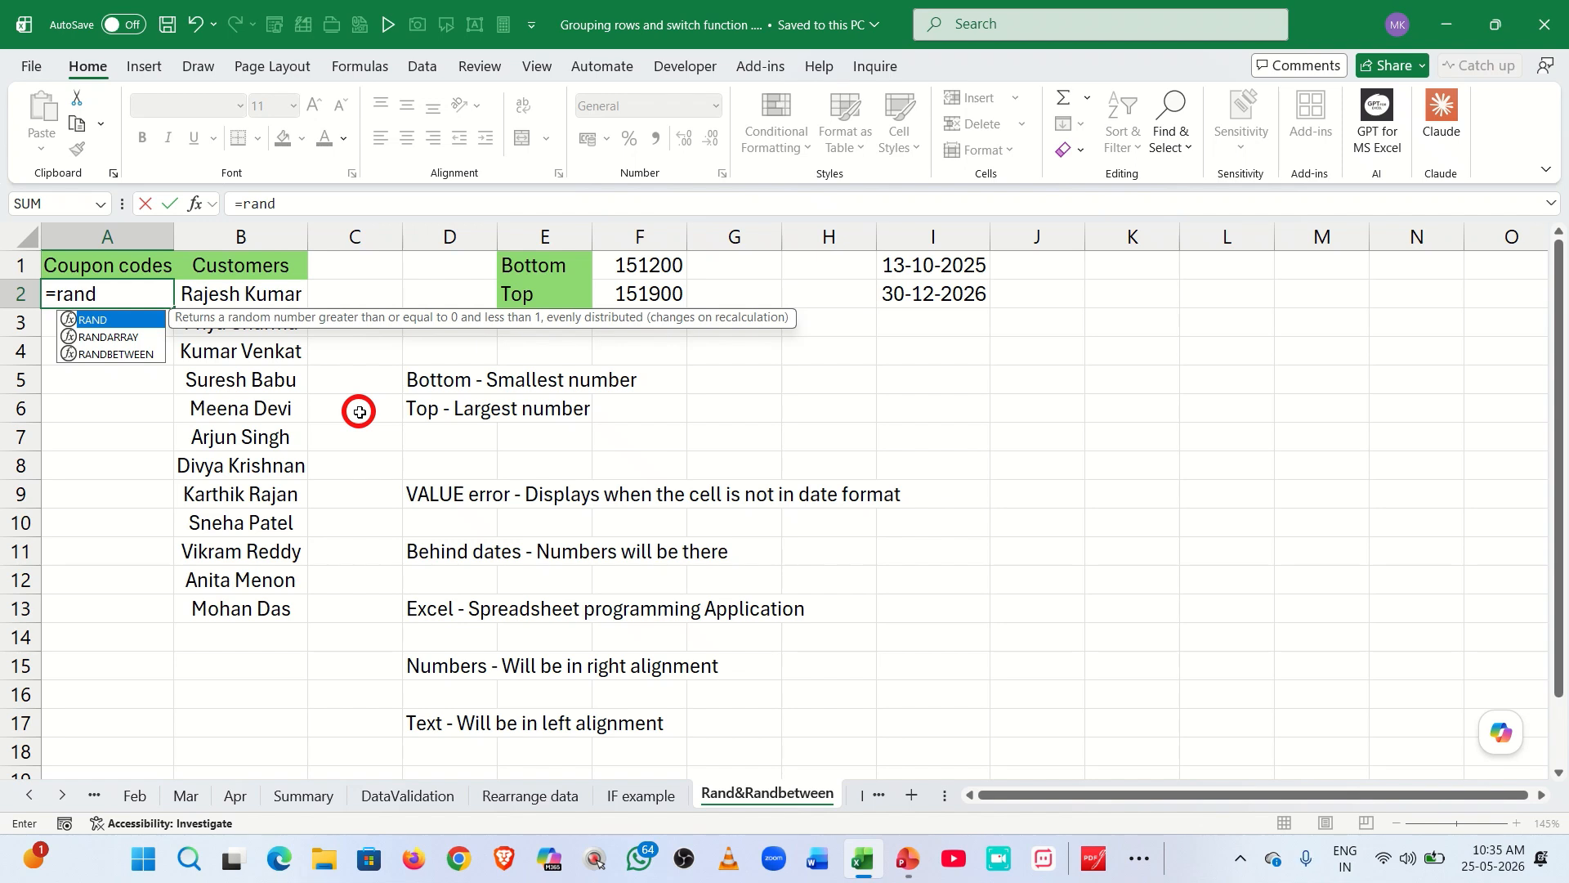
{"action": "key", "text": "Tab"}
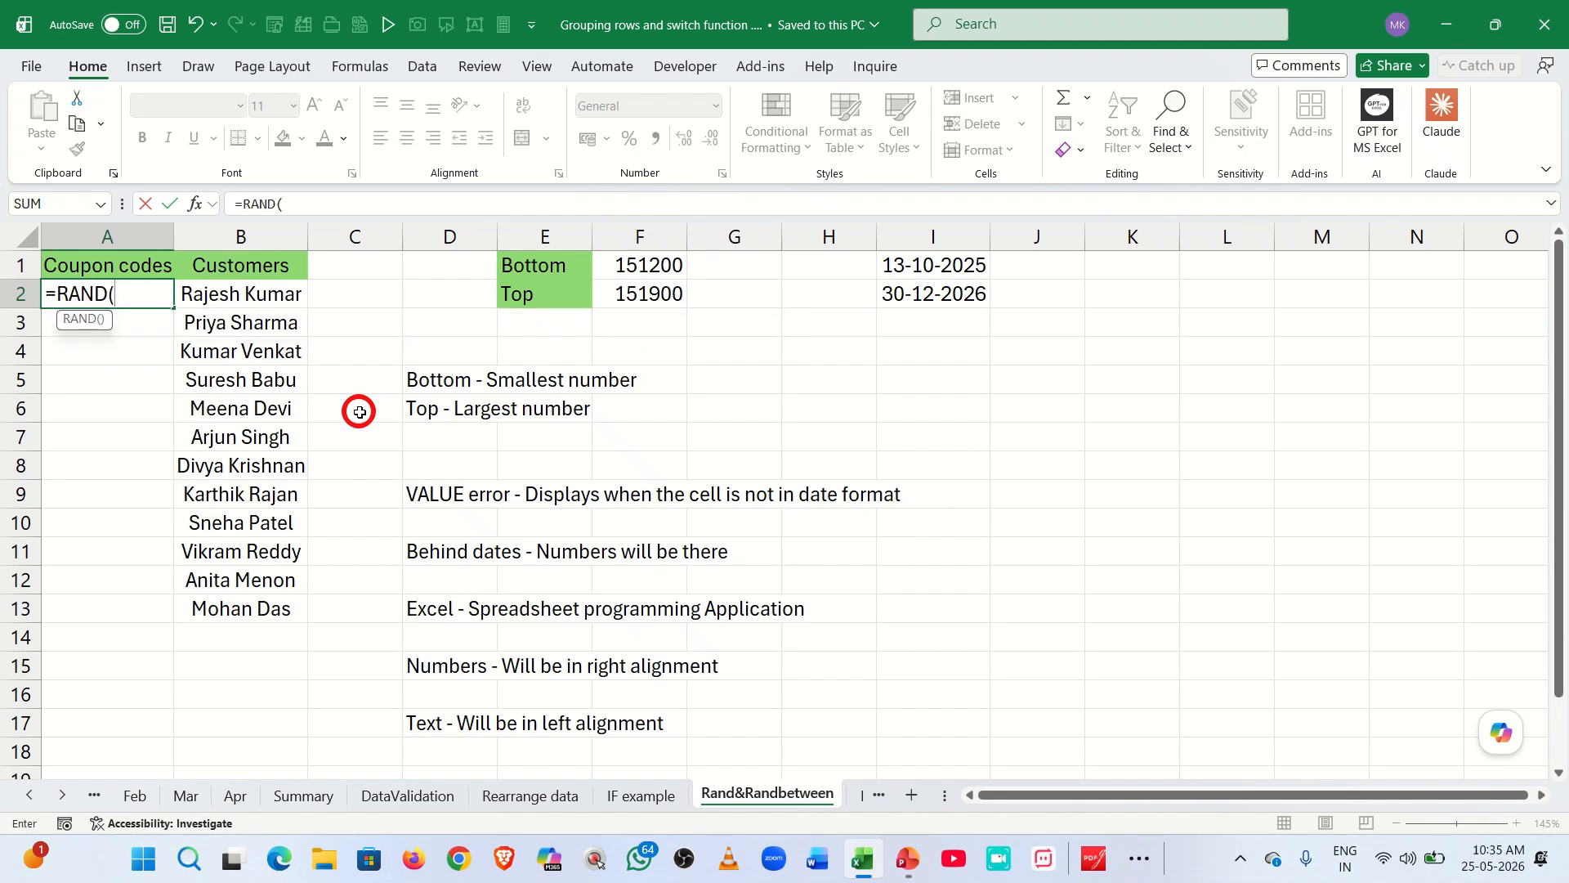
{"action": "type", "text": ")"}
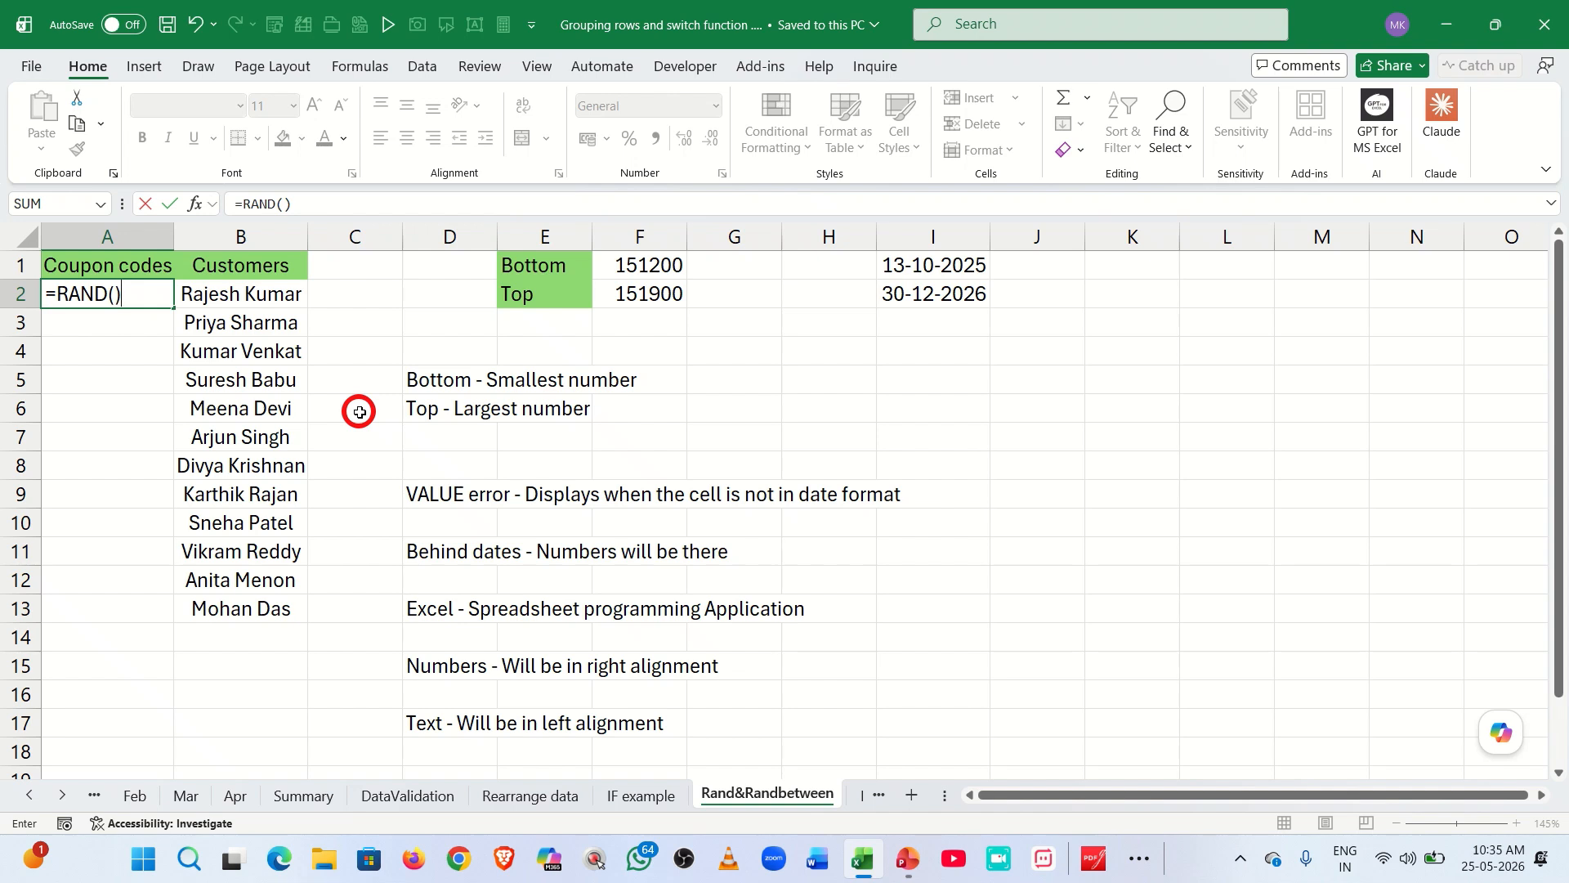
{"action": "key", "text": "Return"}
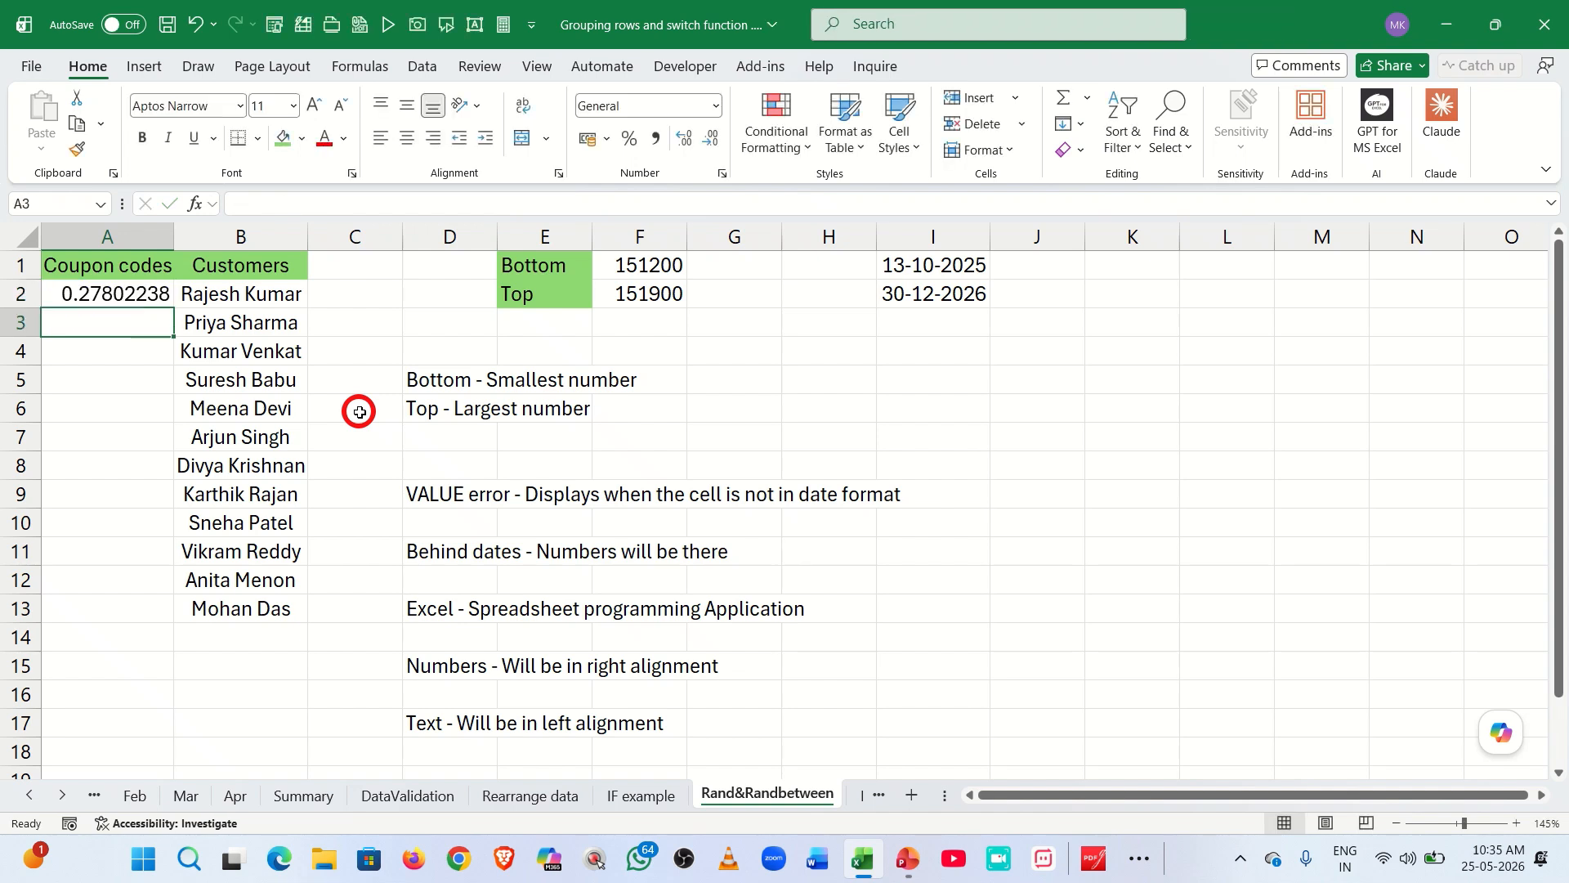
Step: Fill the RAND formula from A2 down to A13, alongside every customer
{"action": "left_click", "coordinate": [156, 297]}
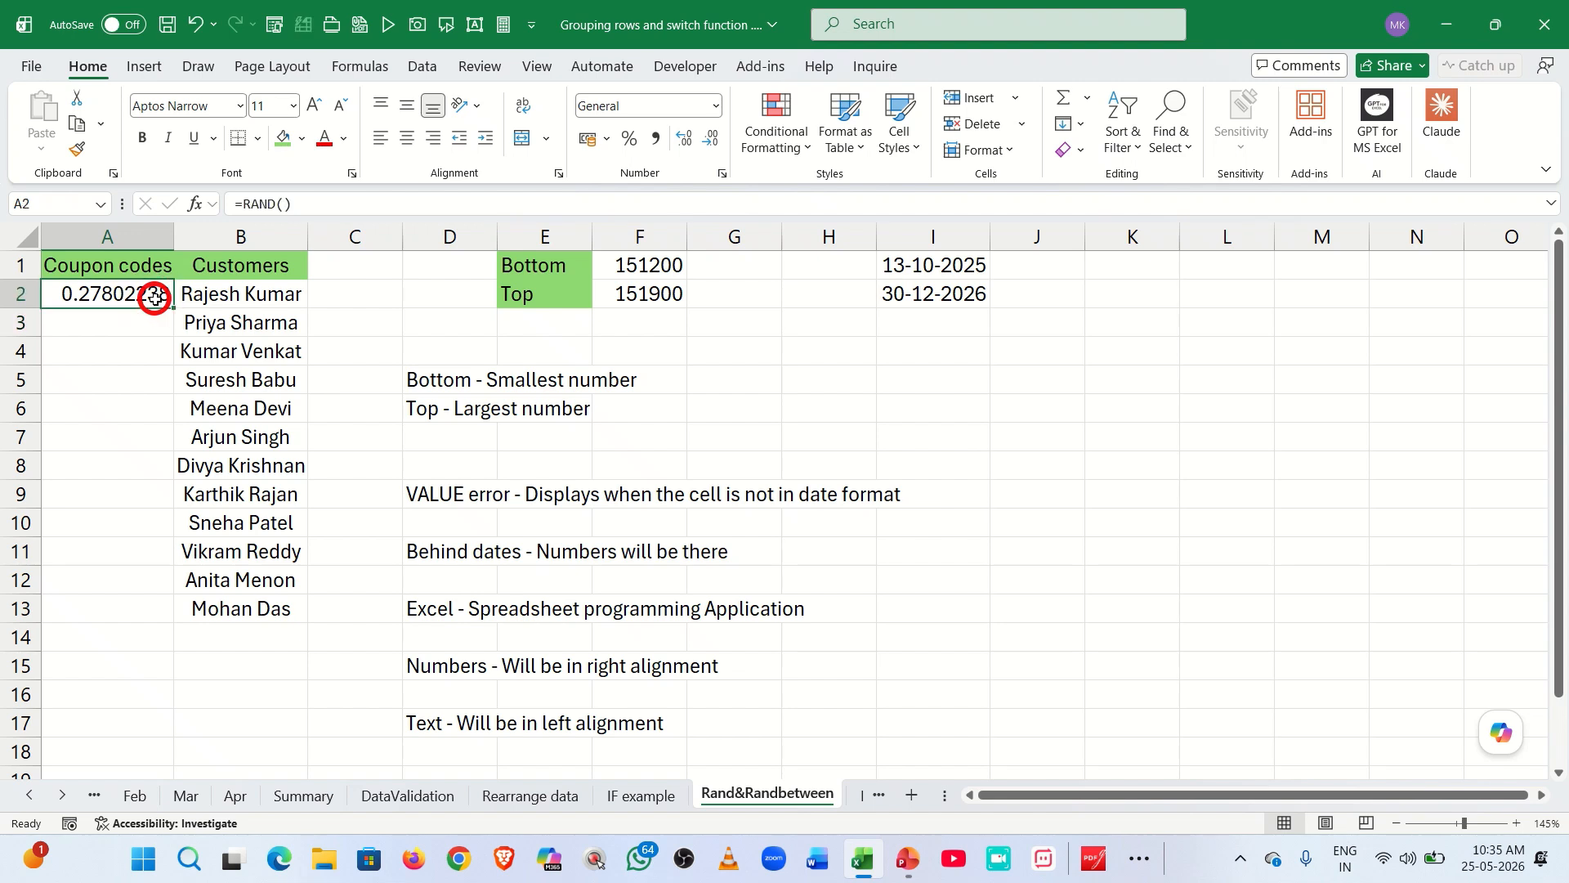
{"action": "left_click_drag", "start_coordinate": [173, 308], "coordinate": [174, 308]}
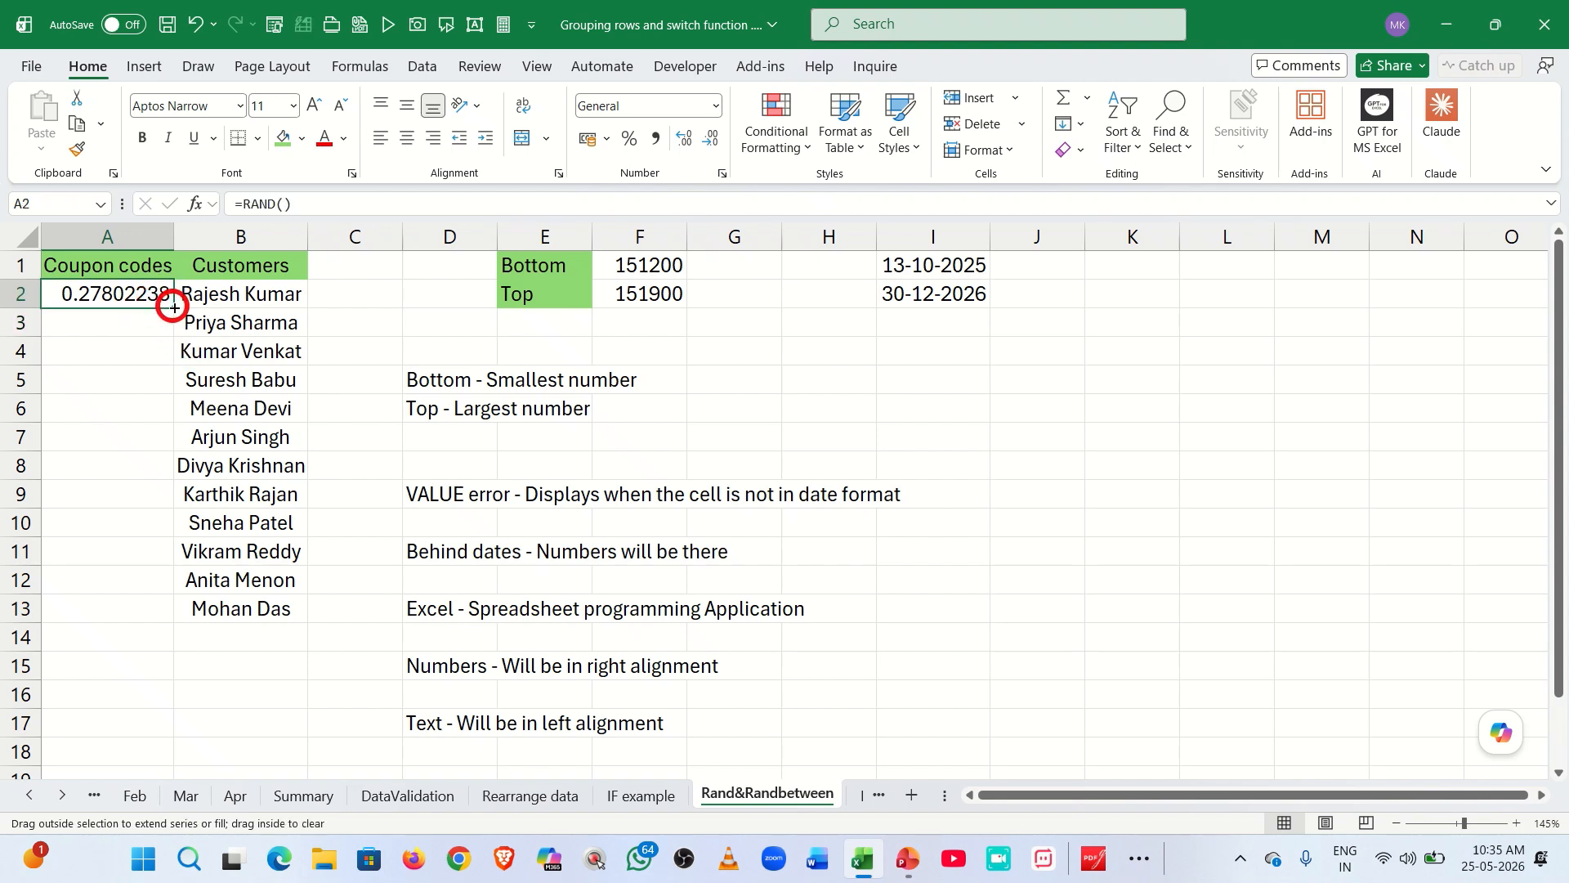
{"action": "double_click", "coordinate": [174, 308]}
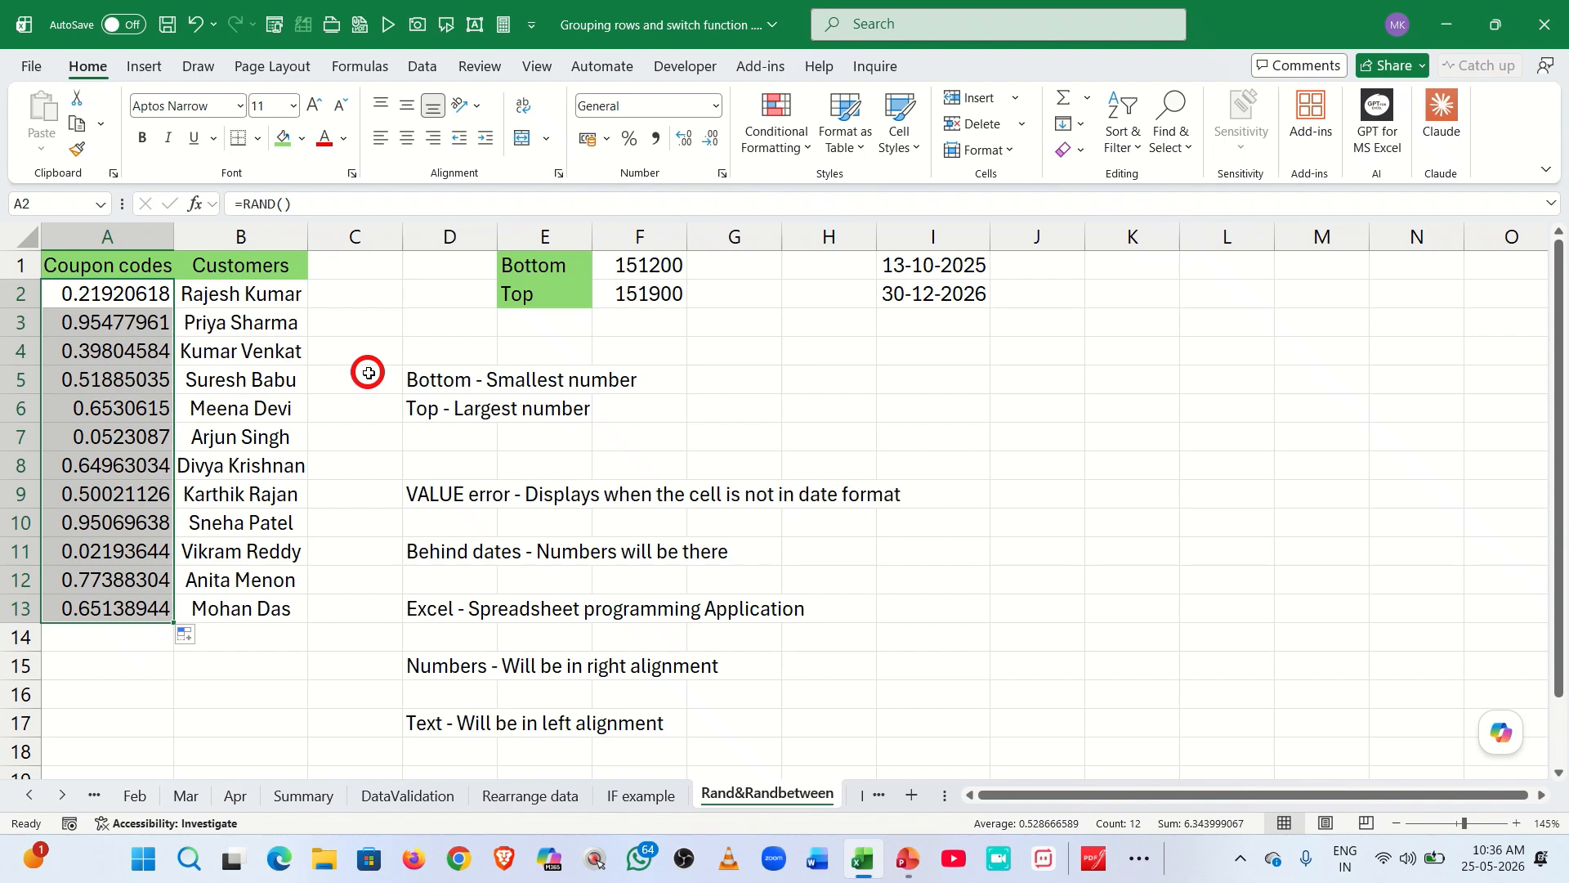
Step: Recalculate the random coupon codes several times and clear them from A2:A13
{"action": "key", "text": "F9"}
{"action": "key", "text": "F9"}
{"action": "key", "text": "F9"}
{"action": "key", "text": "F9"}
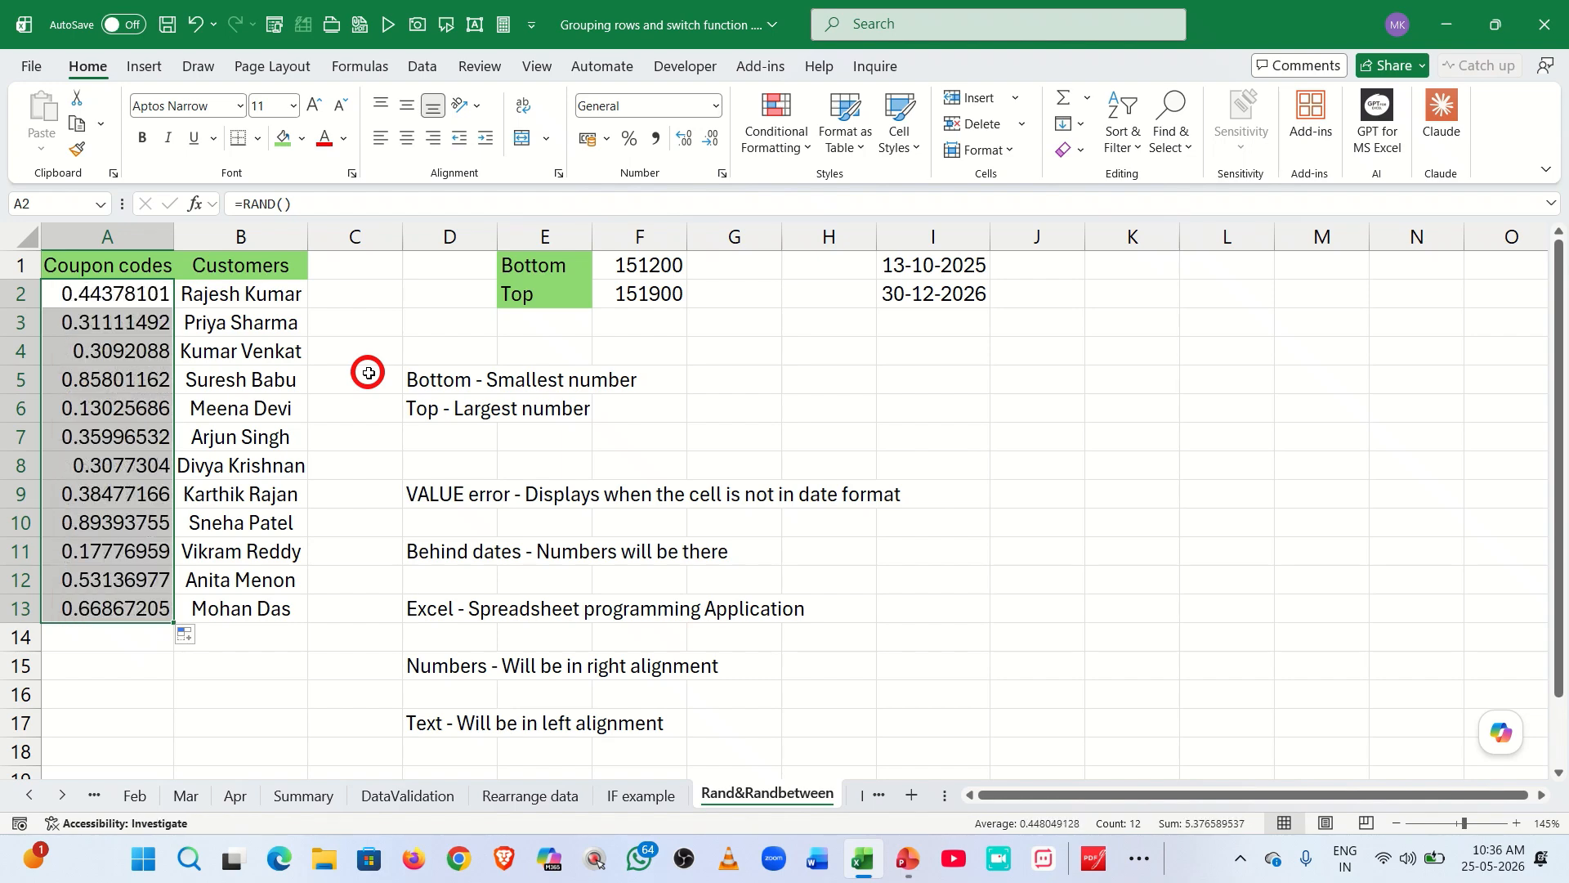
{"action": "key", "text": "F9"}
{"action": "key", "text": "F9"}
{"action": "key", "text": "F9"}
{"action": "key", "text": "F9"}
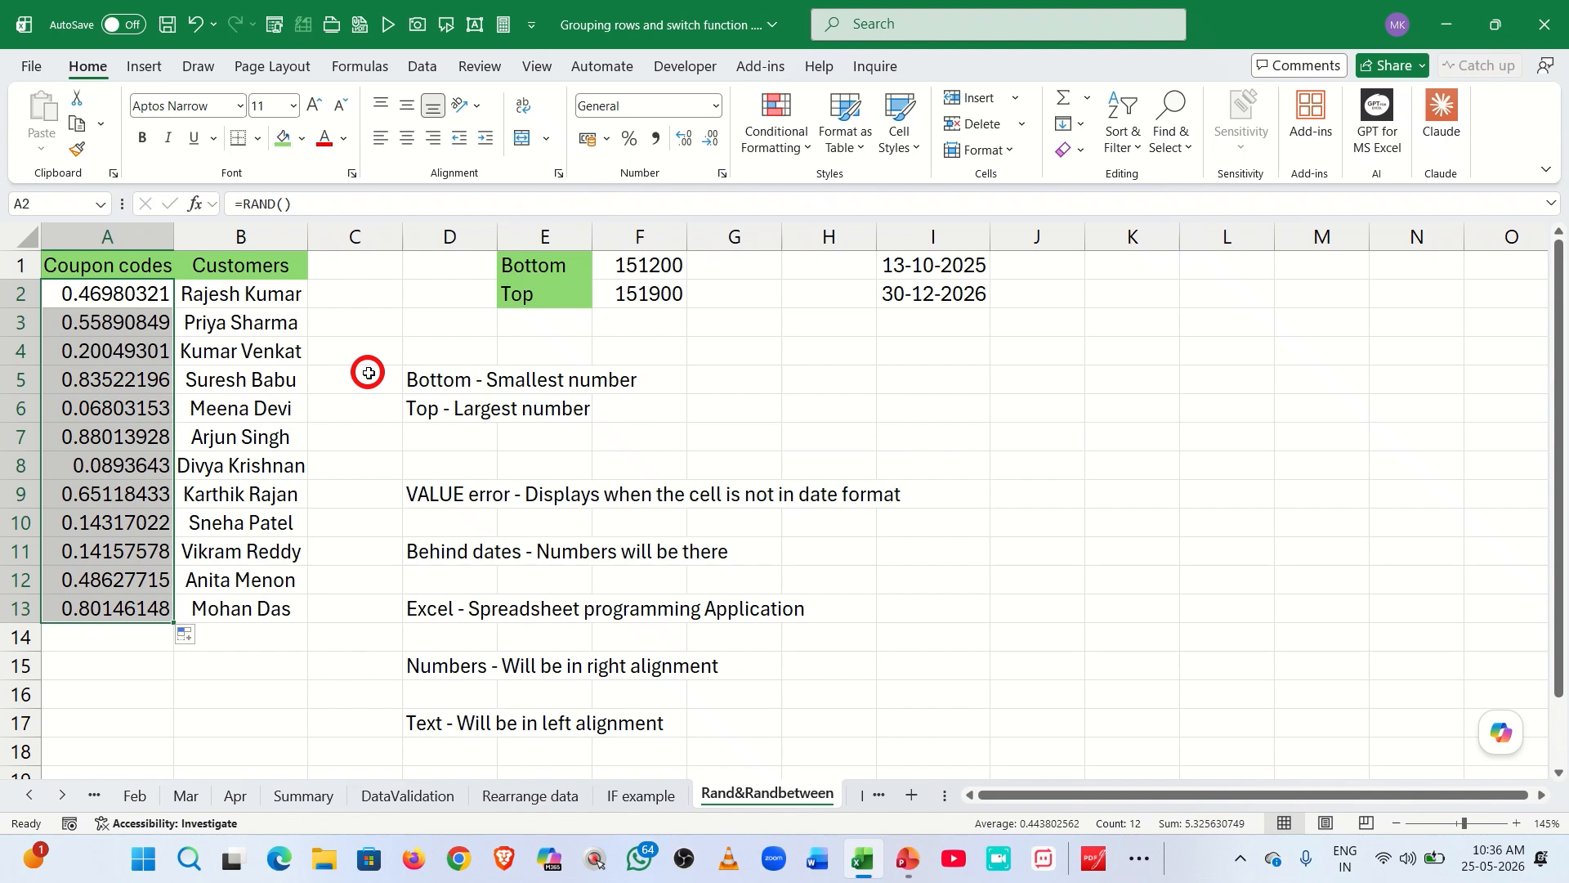
{"action": "key", "text": "Delete"}
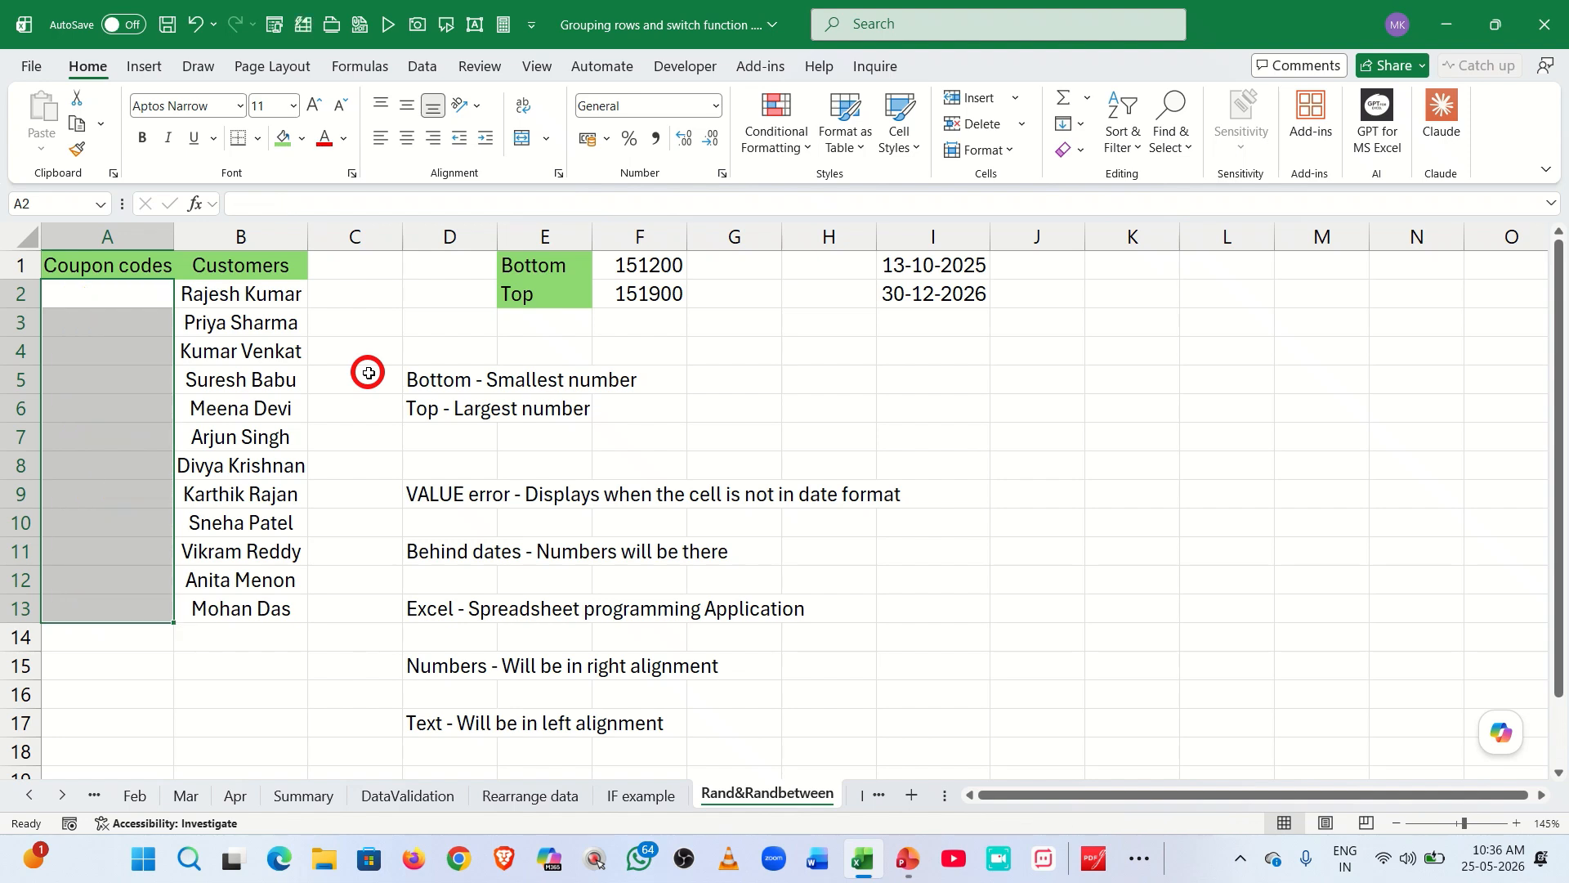
Step: Enter =RANDBETWEEN(F1,F2) into all of A2:A13 at once, using the Bottom and Top cells as limits
{"action": "type", "text": "=randb"}
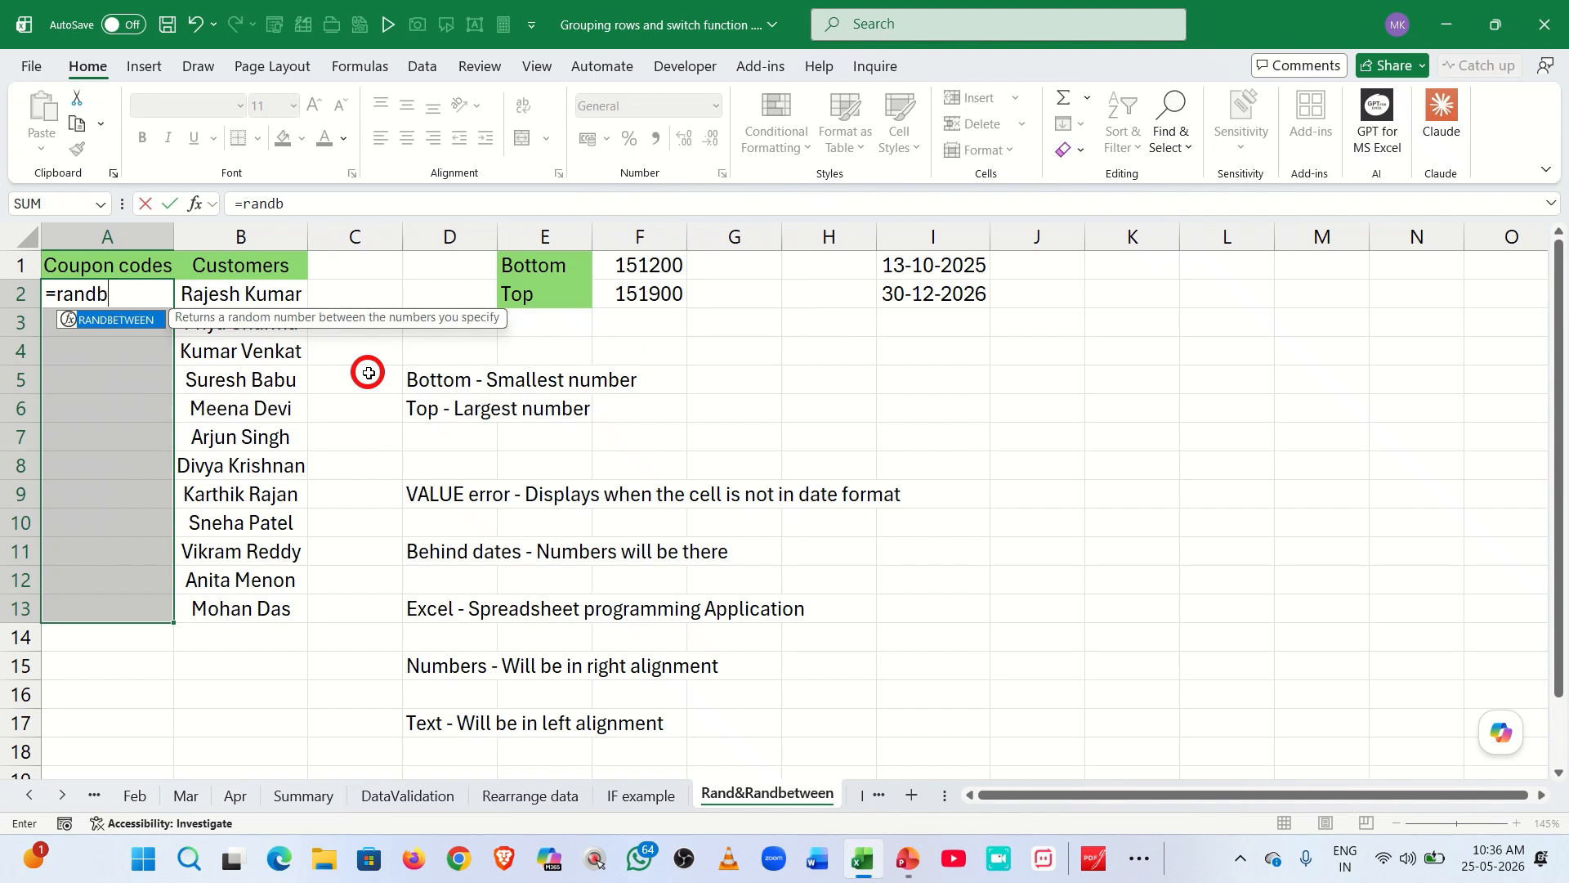
{"action": "key", "text": "Tab"}
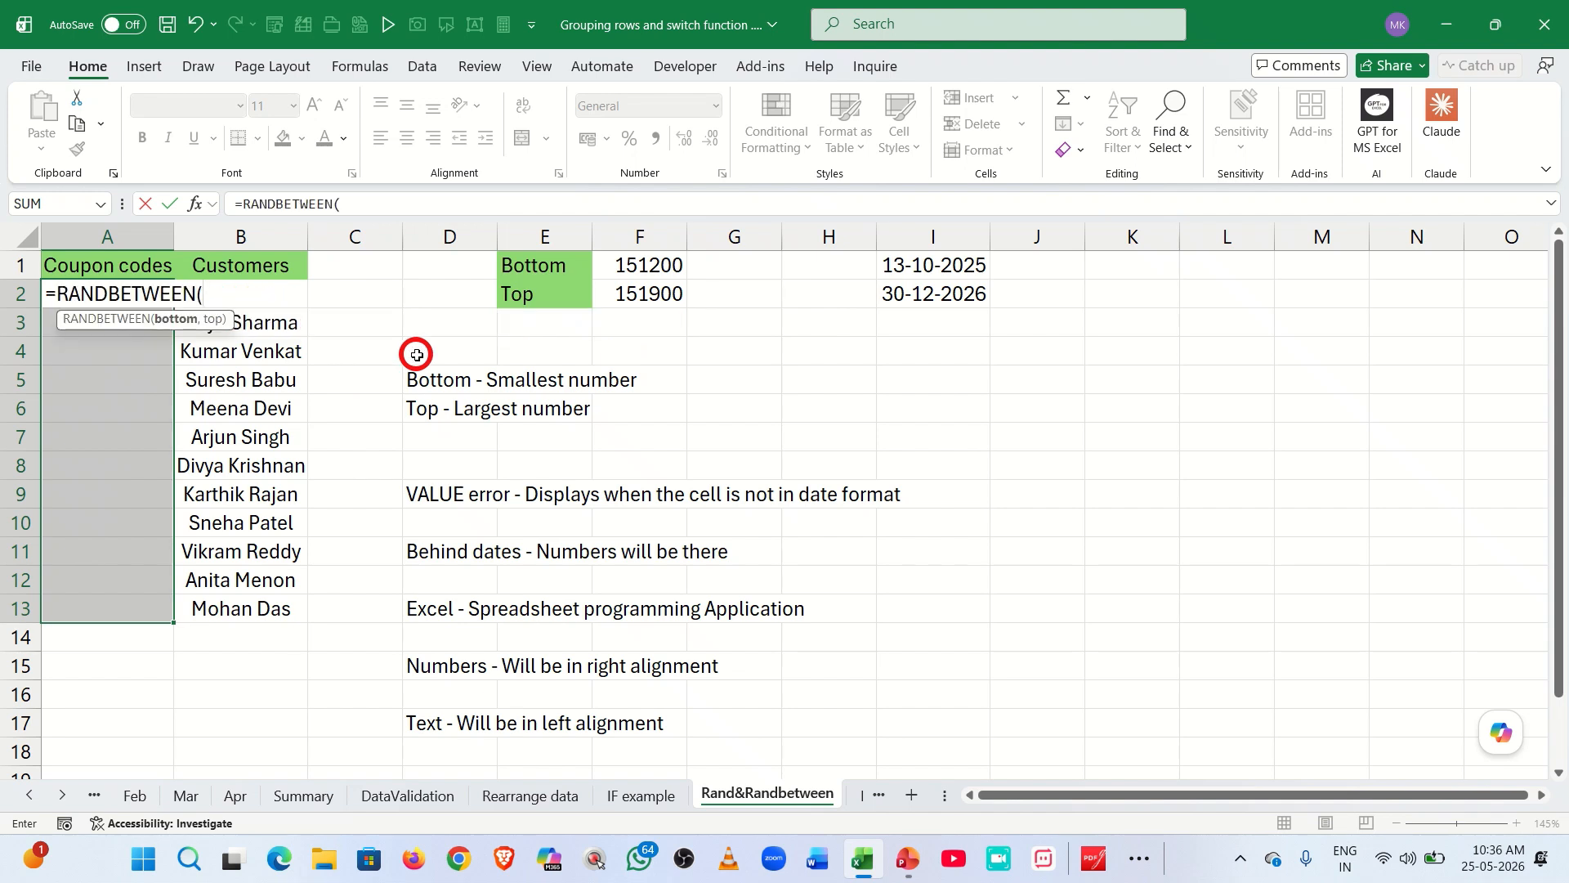
{"action": "left_click", "coordinate": [611, 273]}
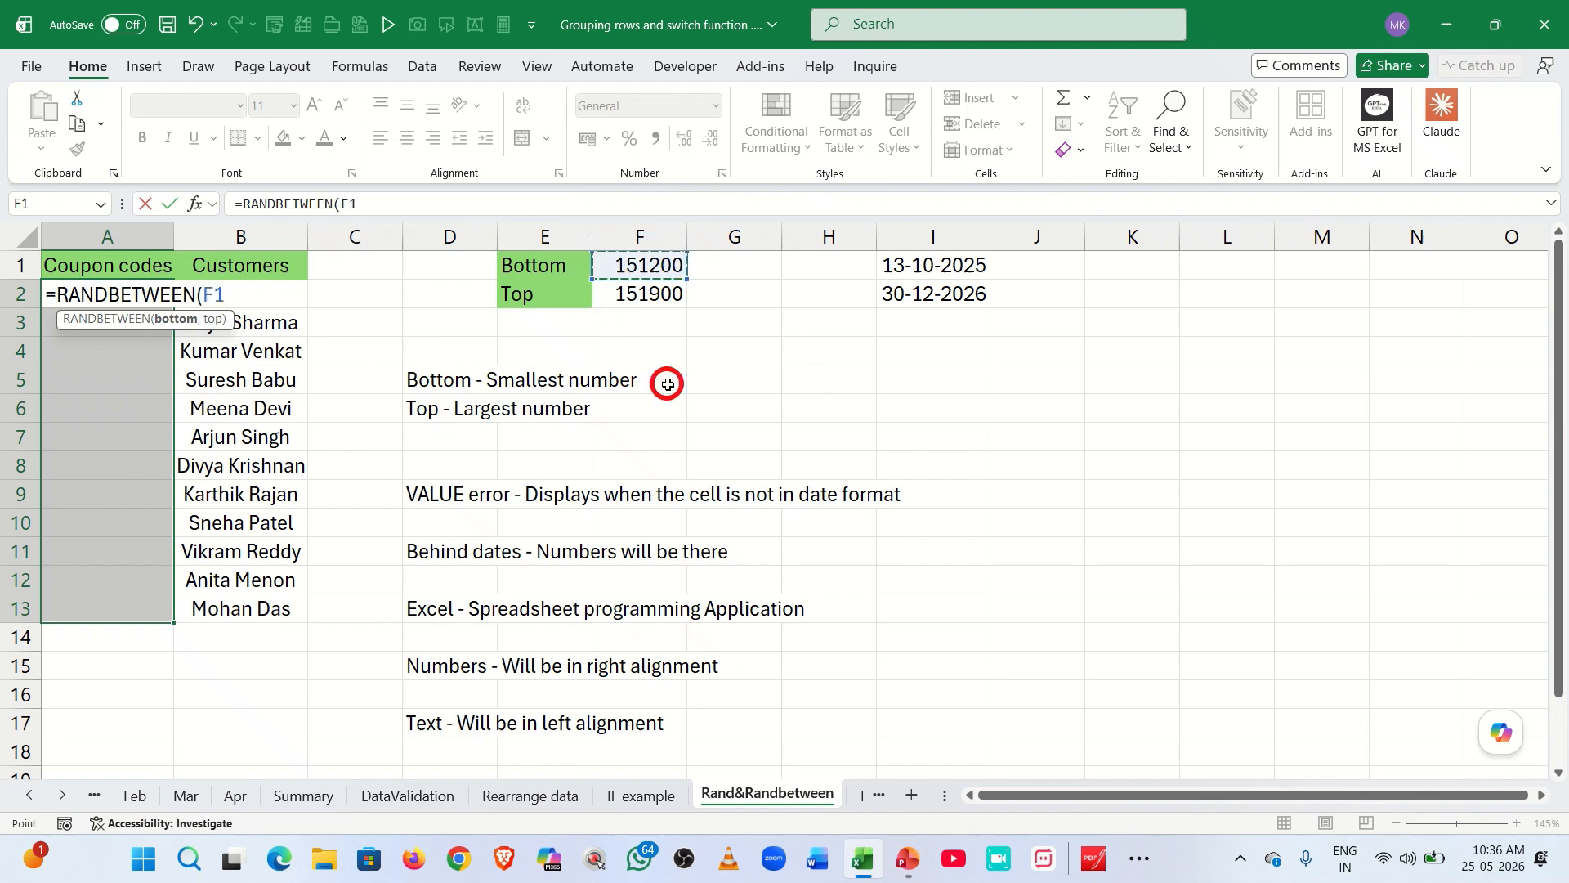
{"action": "type", "text": ","}
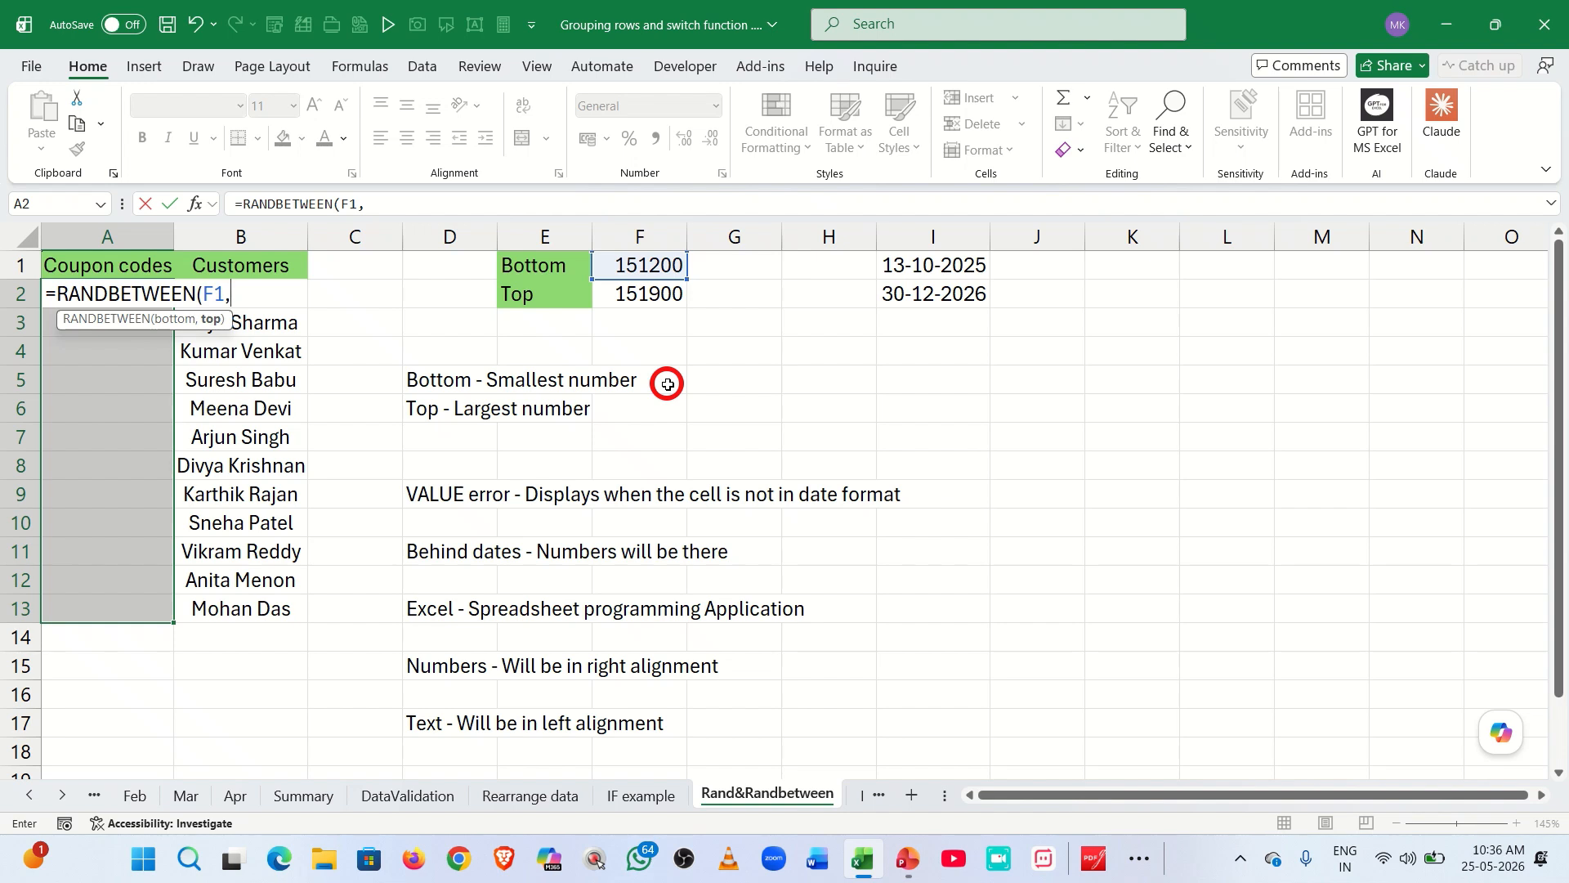
{"action": "left_click", "coordinate": [621, 297]}
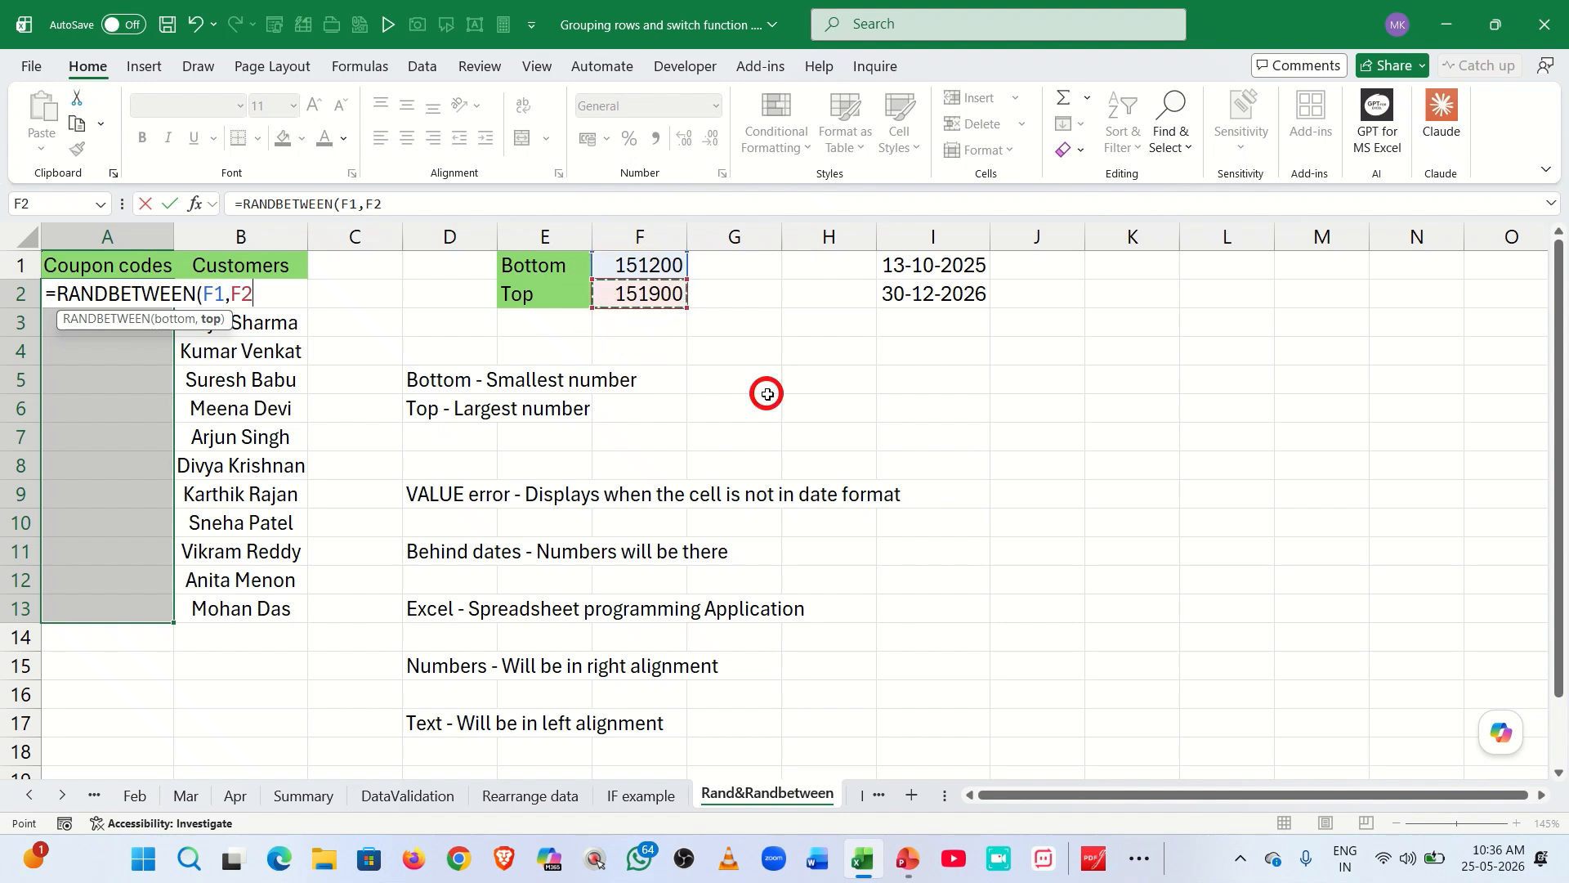
{"action": "type", "text": ")"}
{"action": "key", "text": "ctrl+Return"}
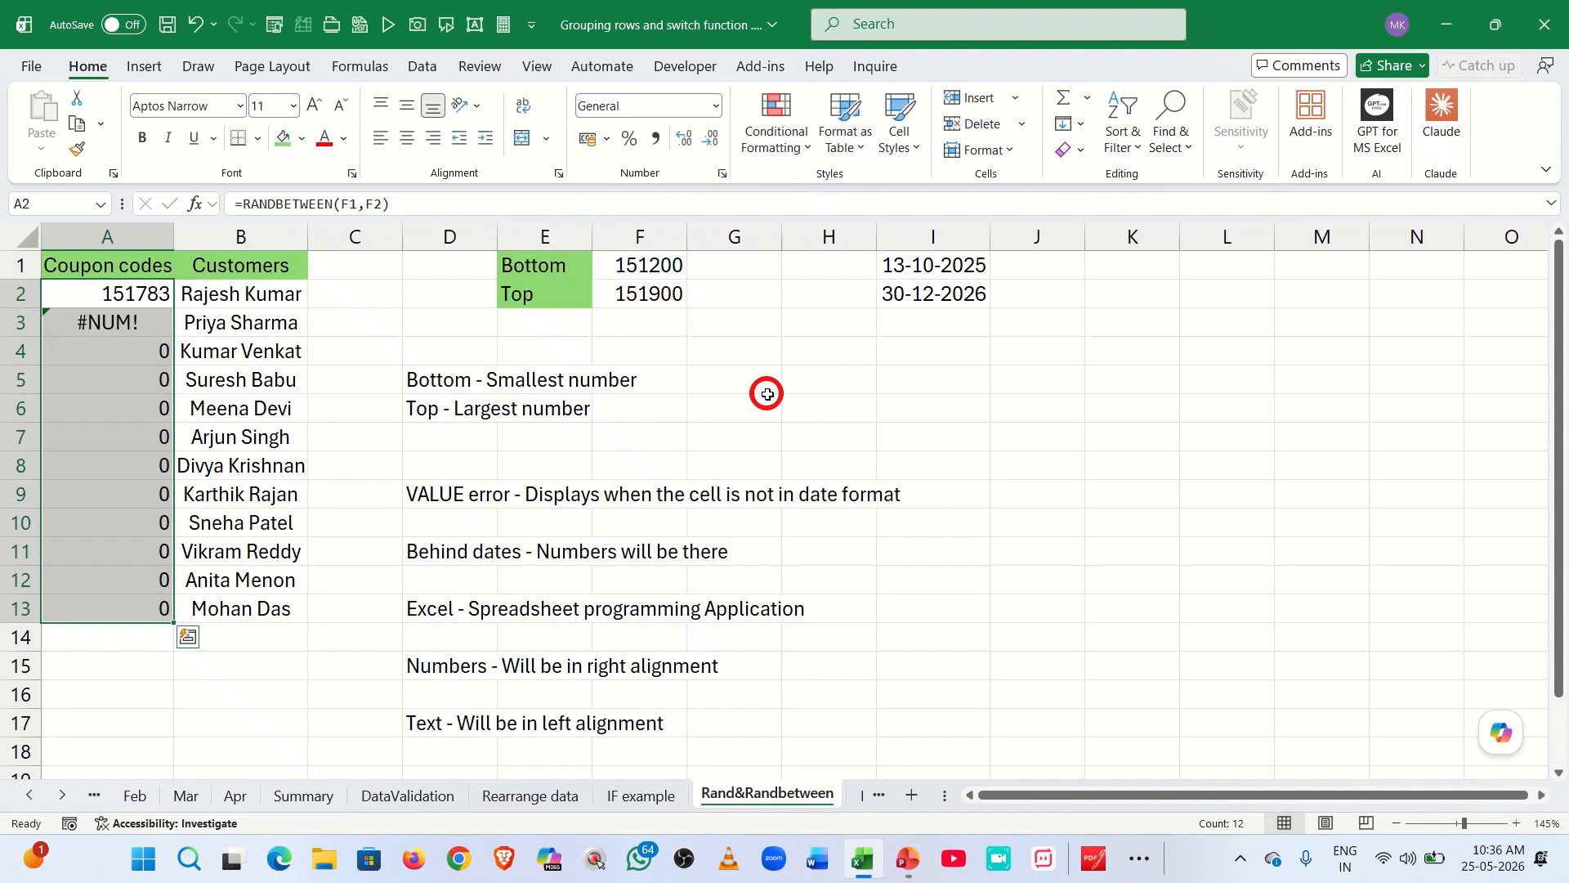
Step: Make both limits absolute so that the coupon formula in A2:A13 reads =RANDBETWEEN($F$1,$F$2)
{"action": "key", "text": "F2"}
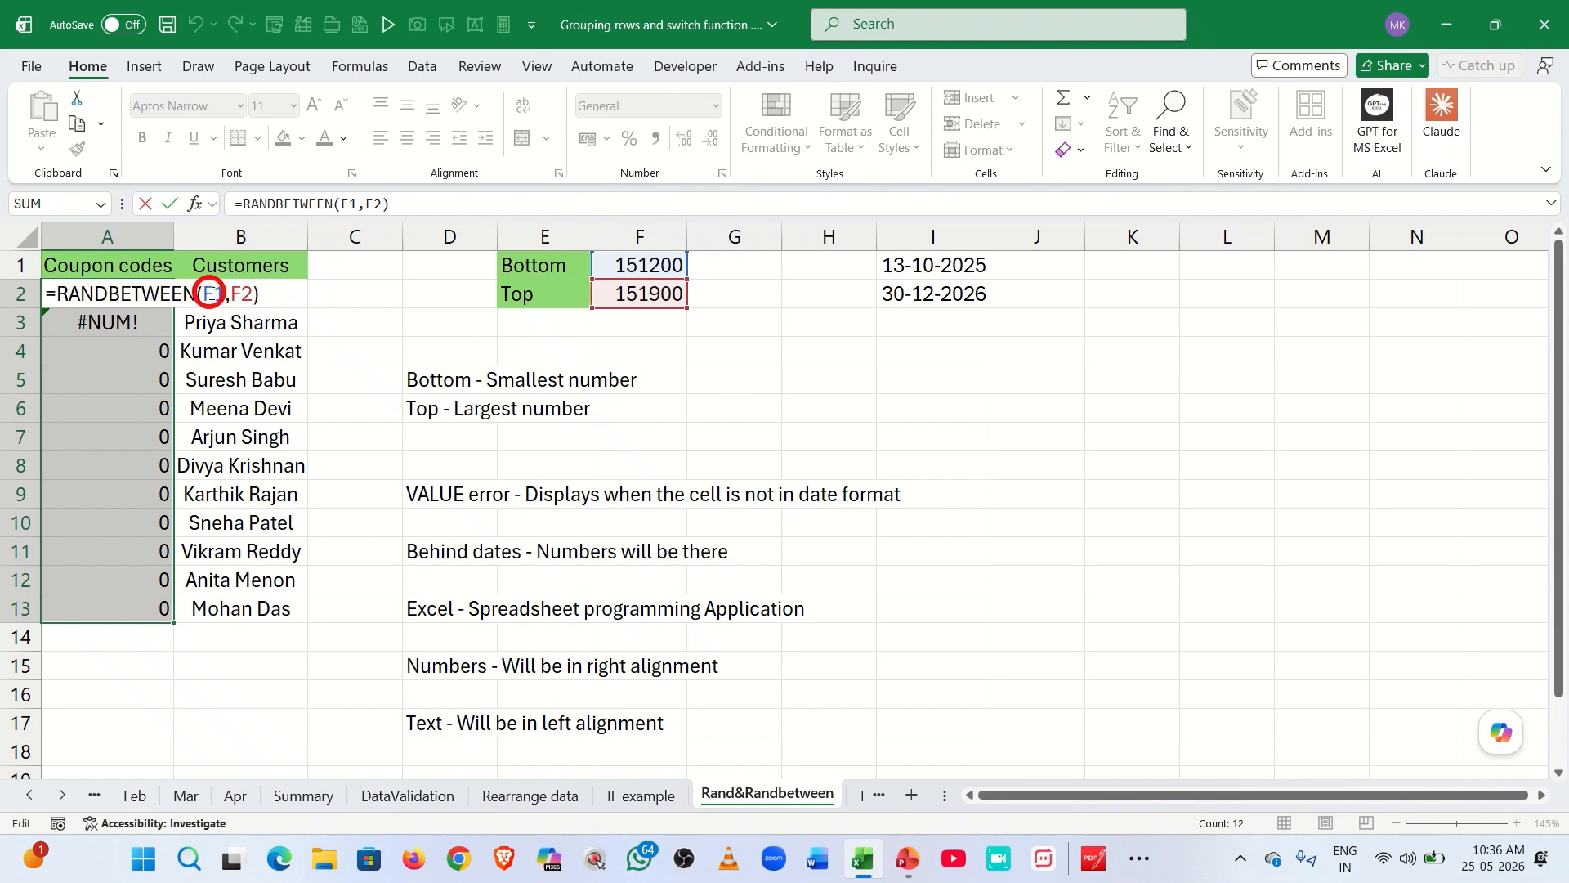
{"action": "left_click", "coordinate": [226, 300]}
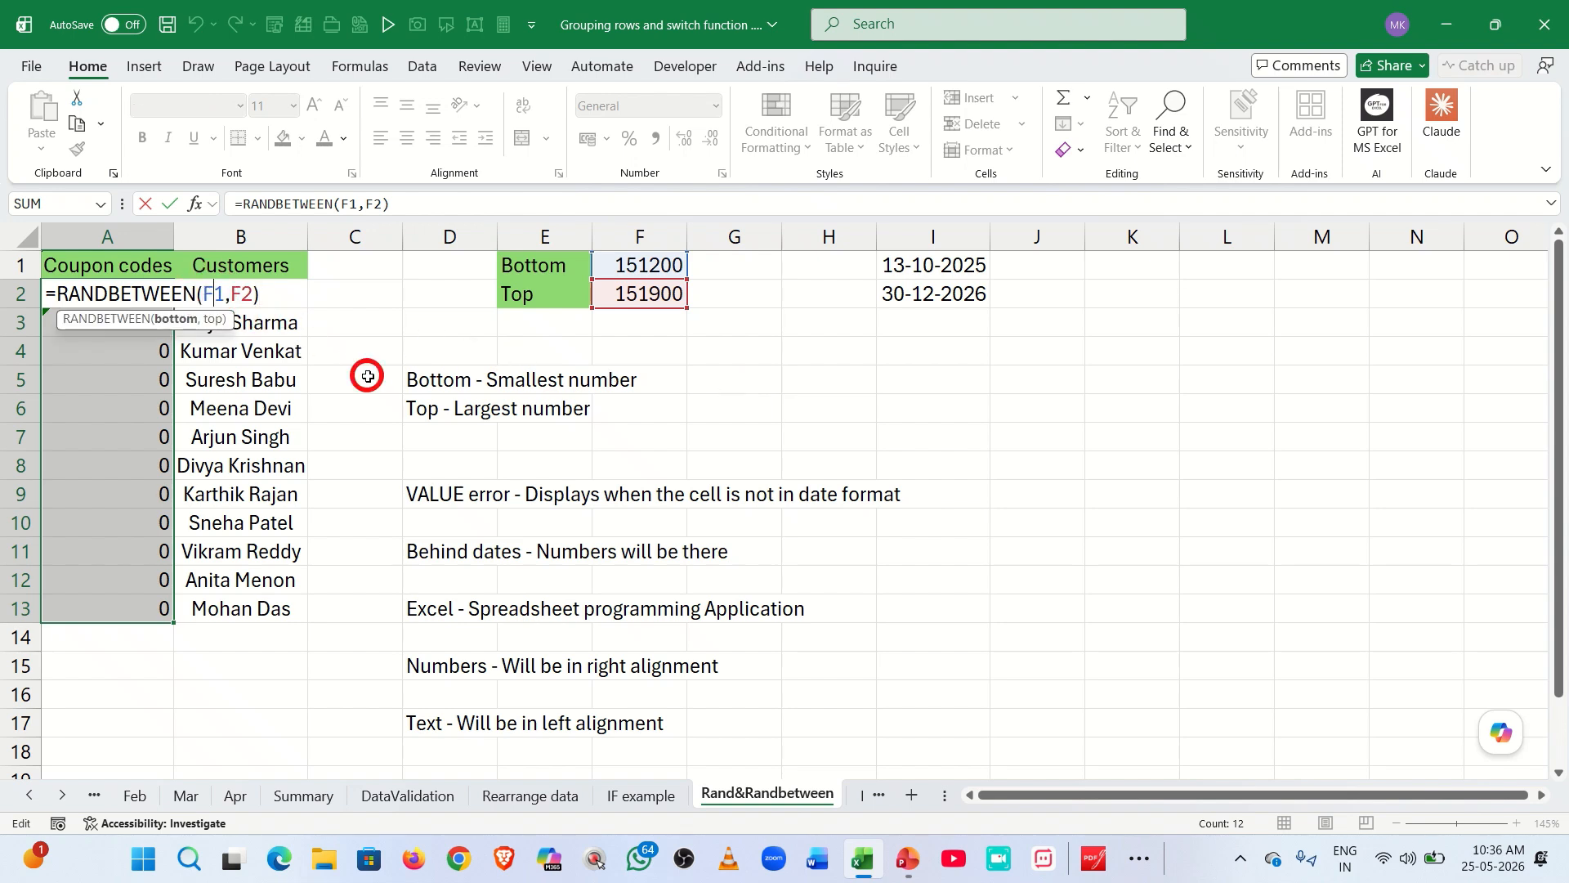
{"action": "key", "text": "F4"}
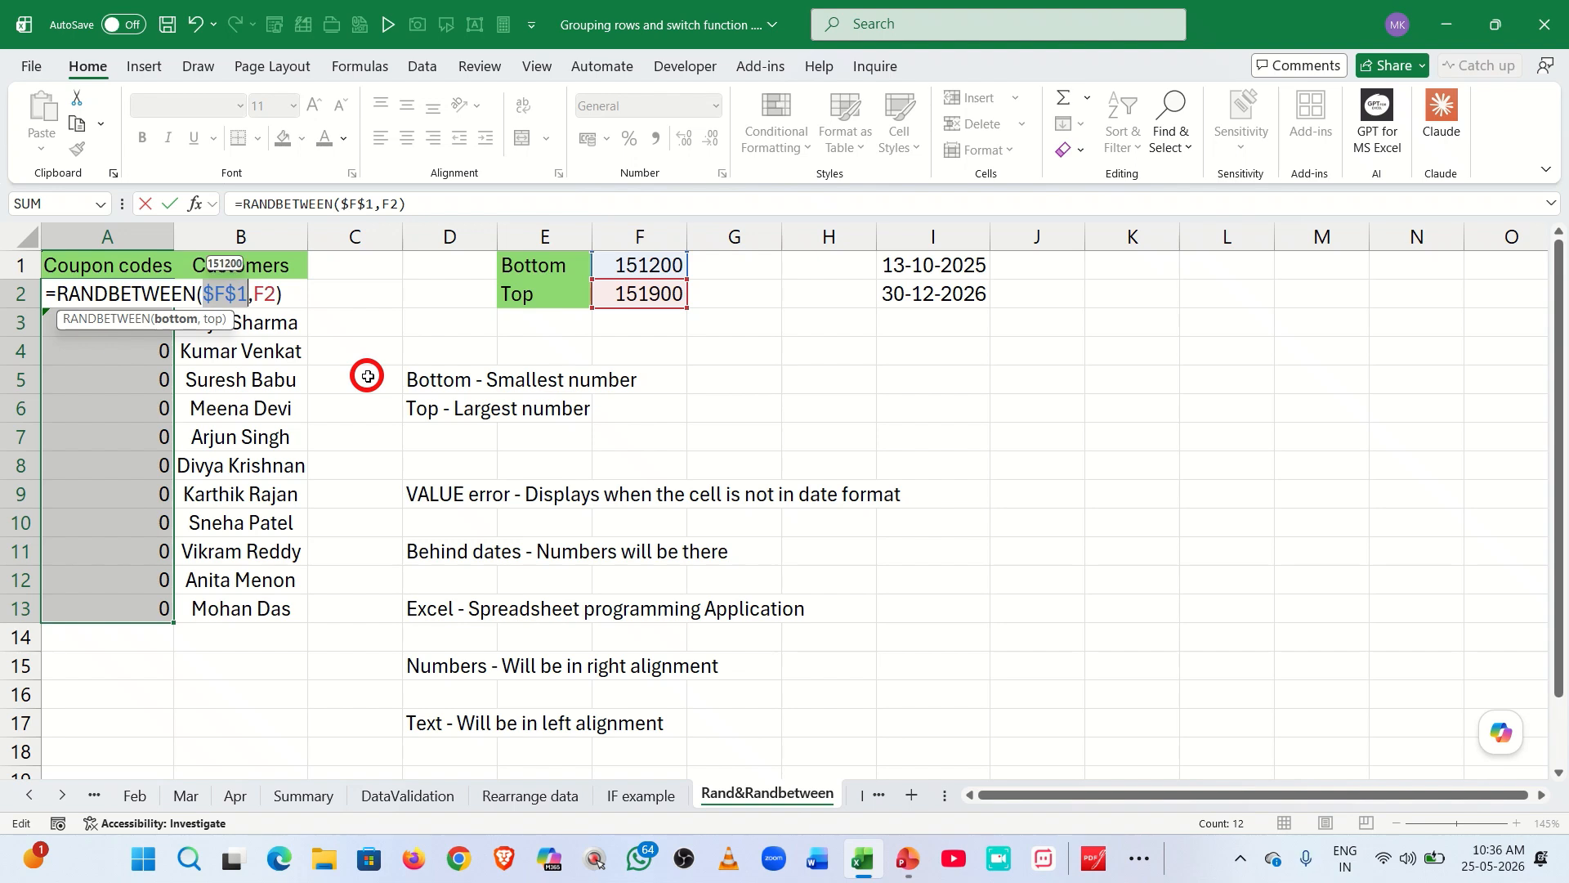
{"action": "left_click", "coordinate": [264, 298]}
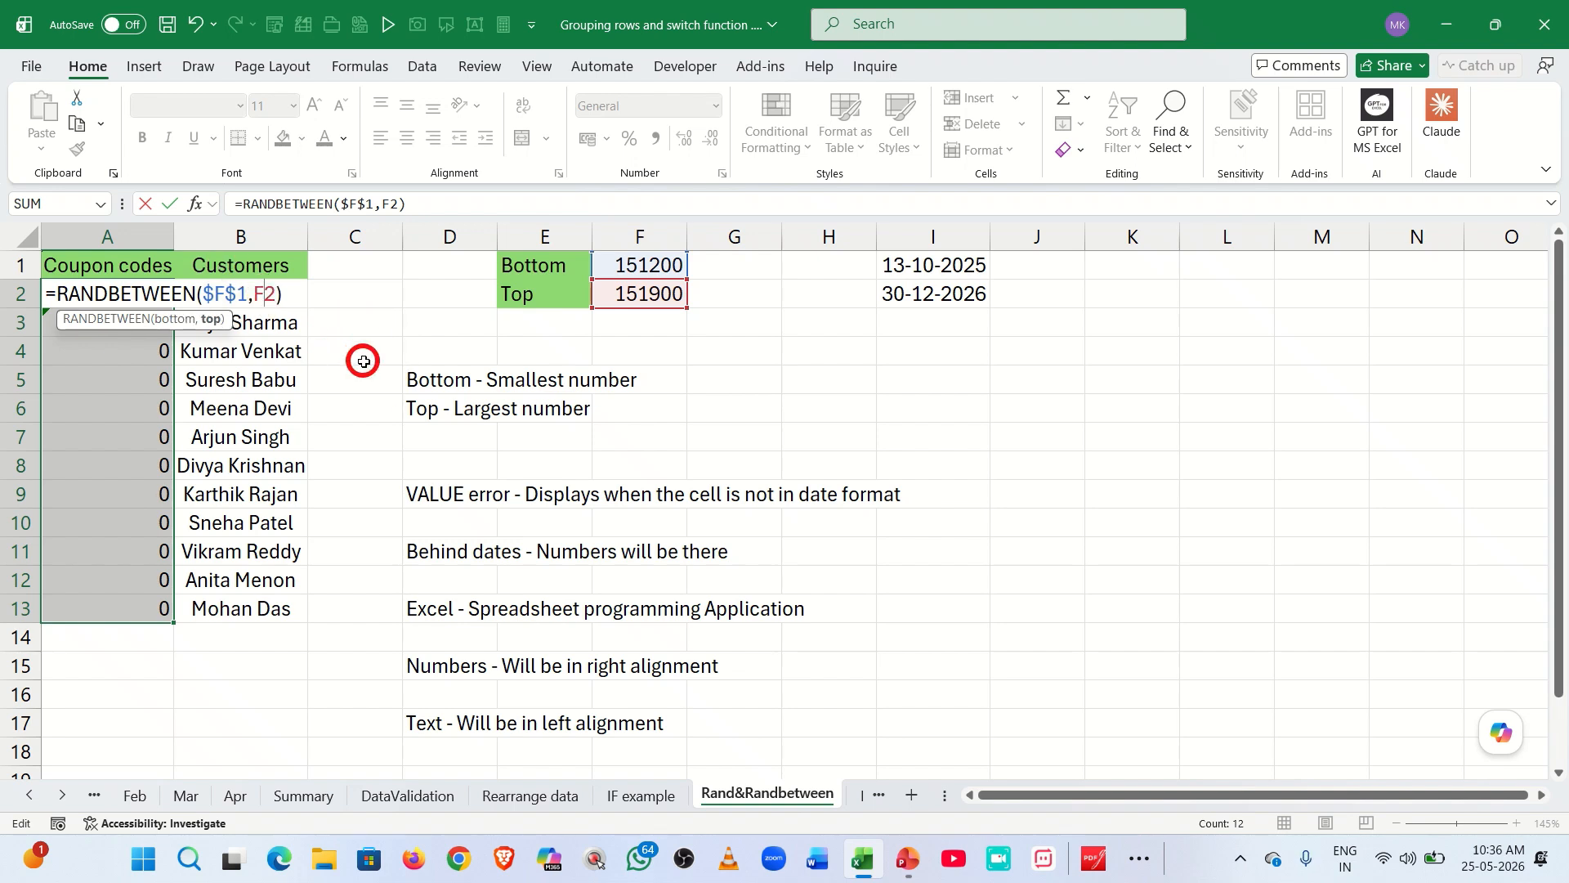
{"action": "key", "text": "F4"}
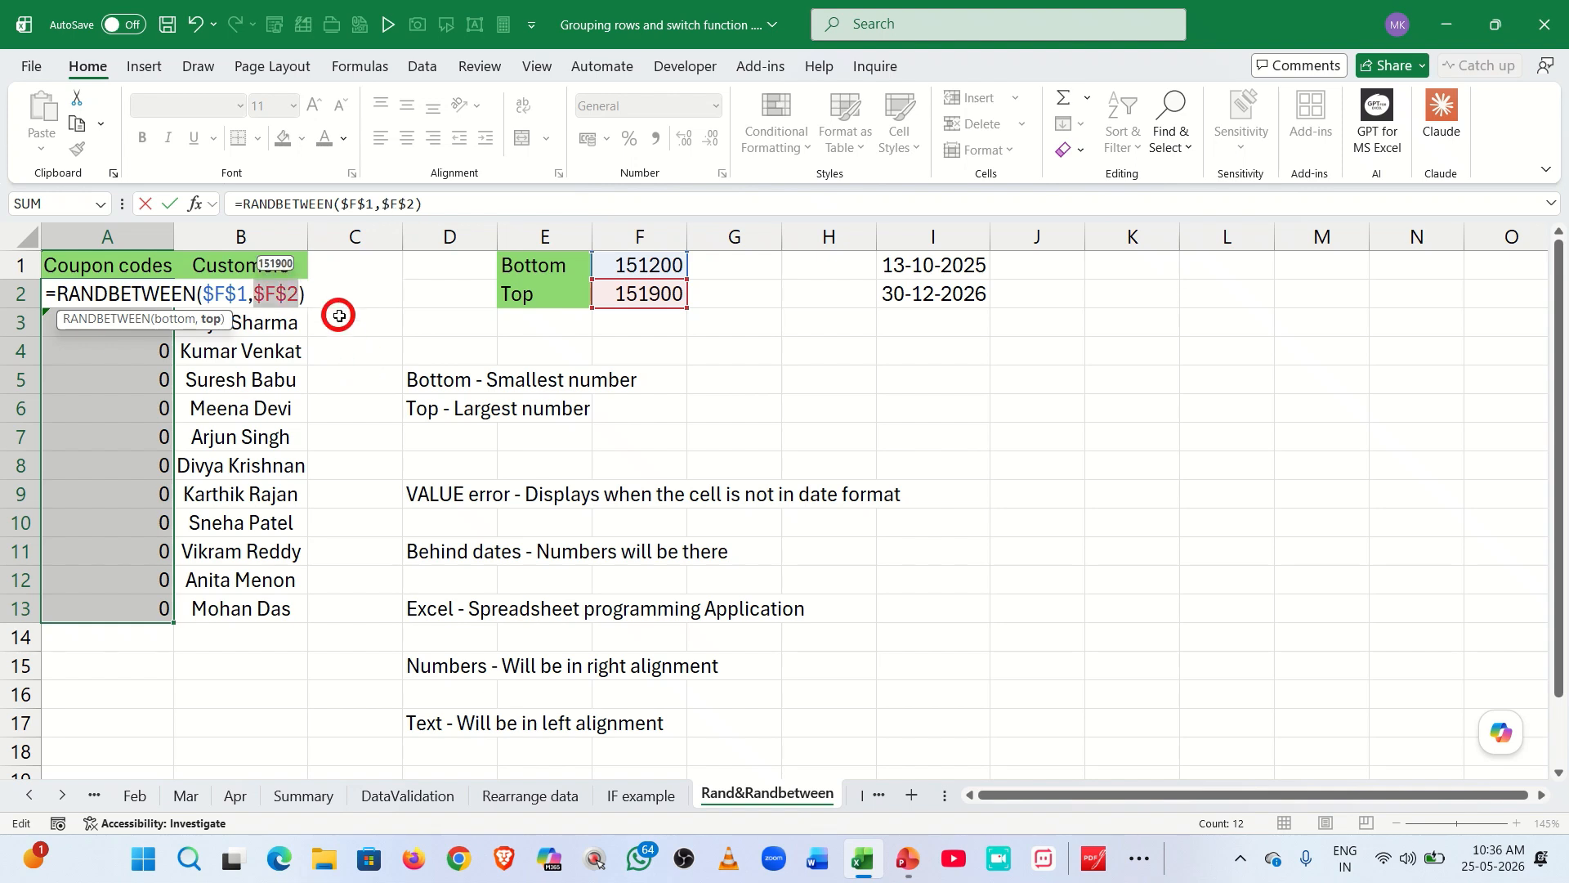
{"action": "key", "text": "Return"}
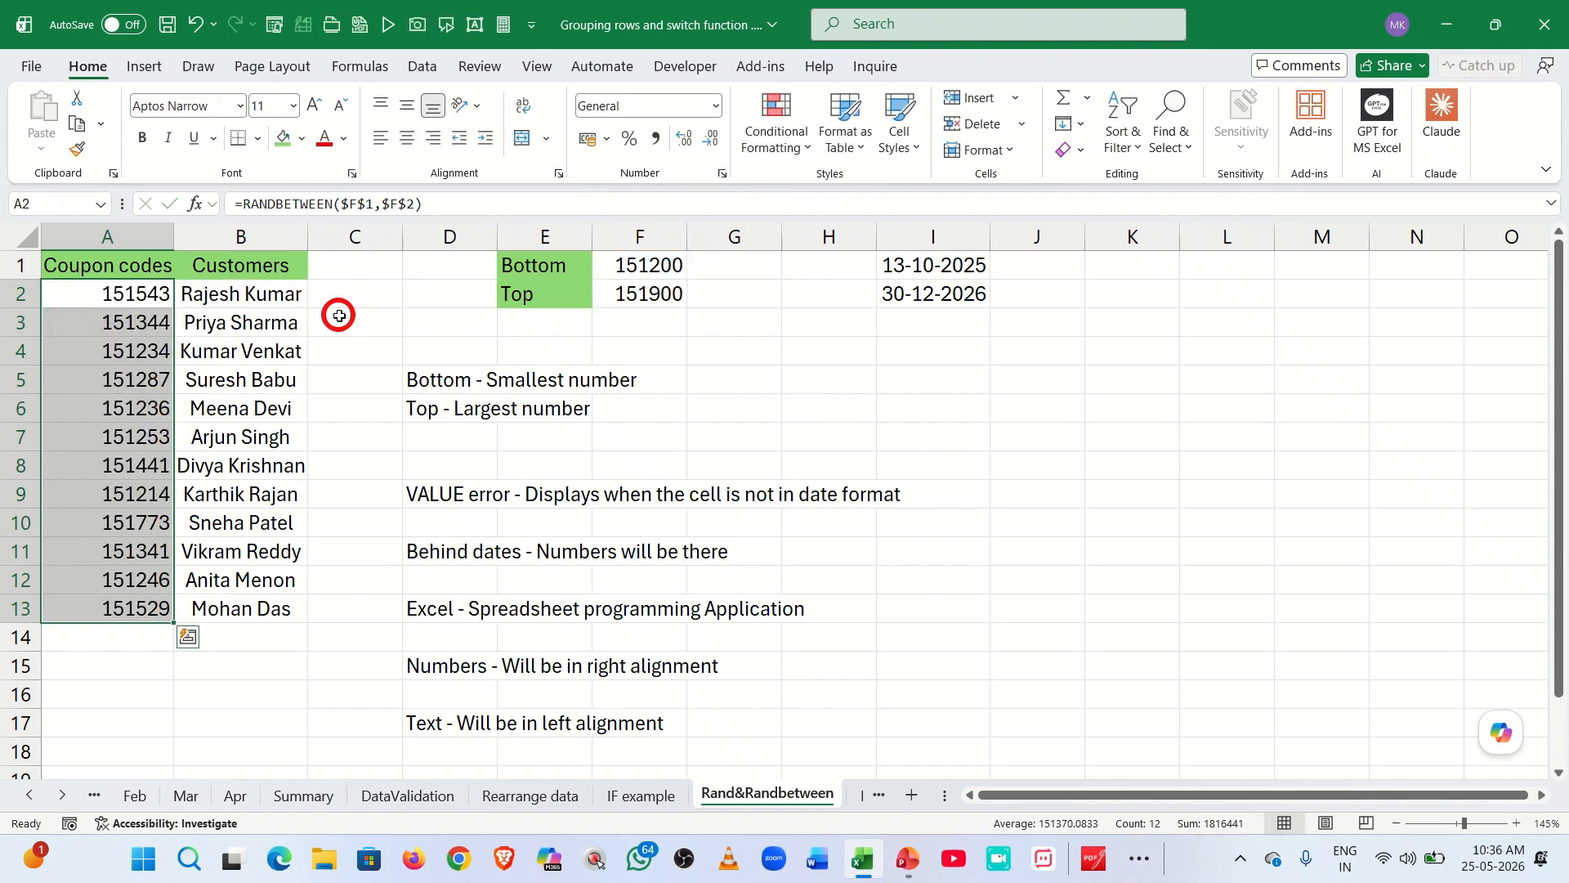
Step: Recalculate the sheet several times to regenerate the RANDBETWEEN coupon codes
{"action": "key", "text": "F9"}
{"action": "key", "text": "F9"}
{"action": "key", "text": "F9"}
{"action": "key", "text": "F9"}
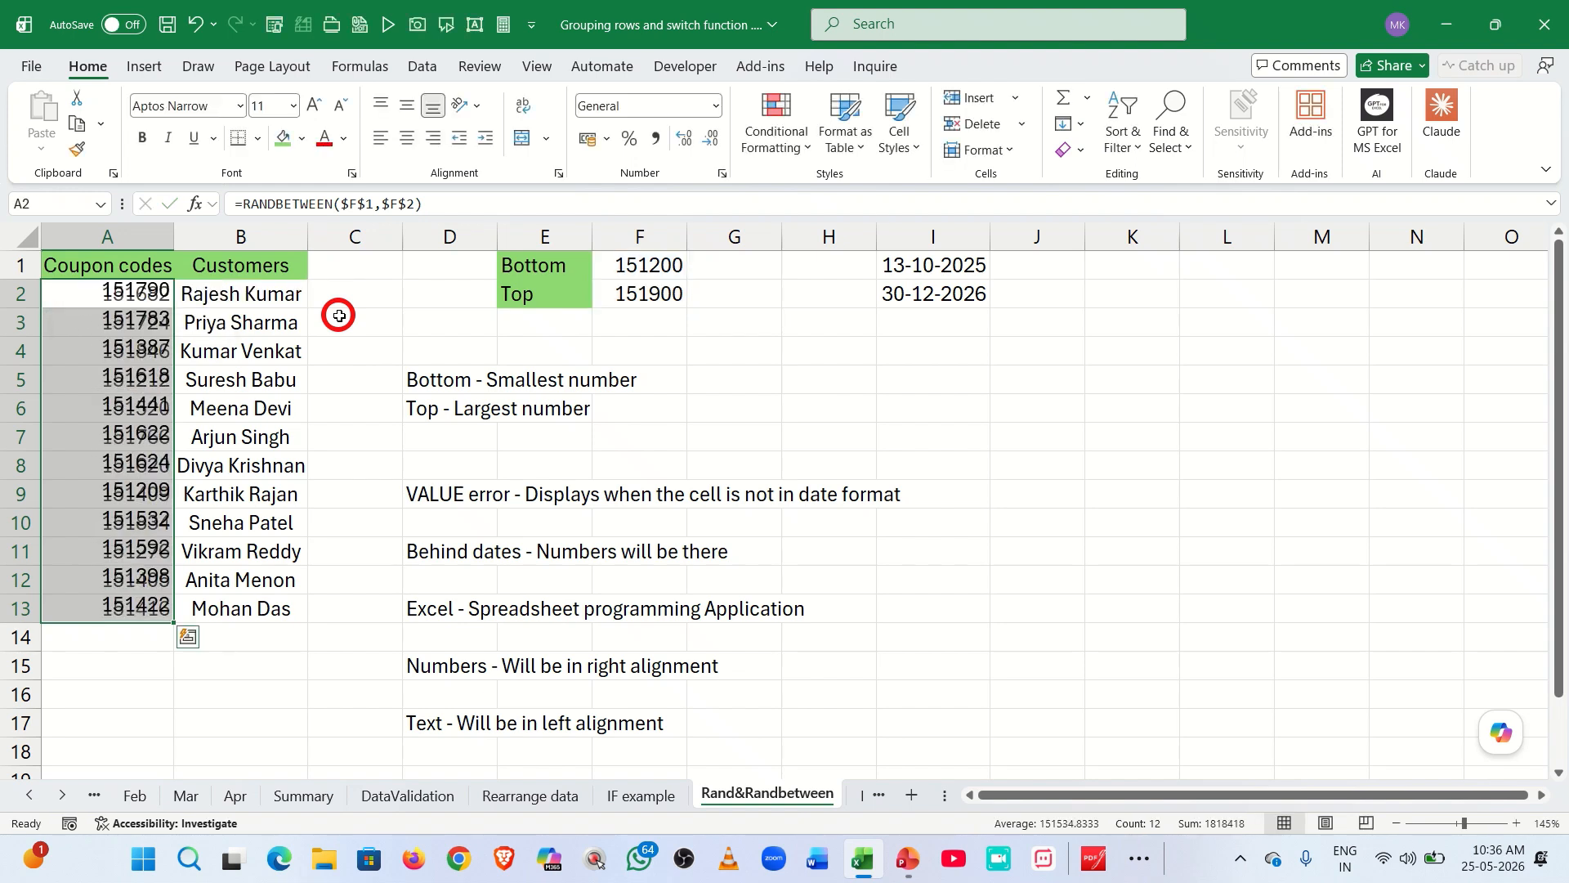
{"action": "key", "text": "F9"}
{"action": "key", "text": "F9"}
{"action": "key", "text": "F9"}
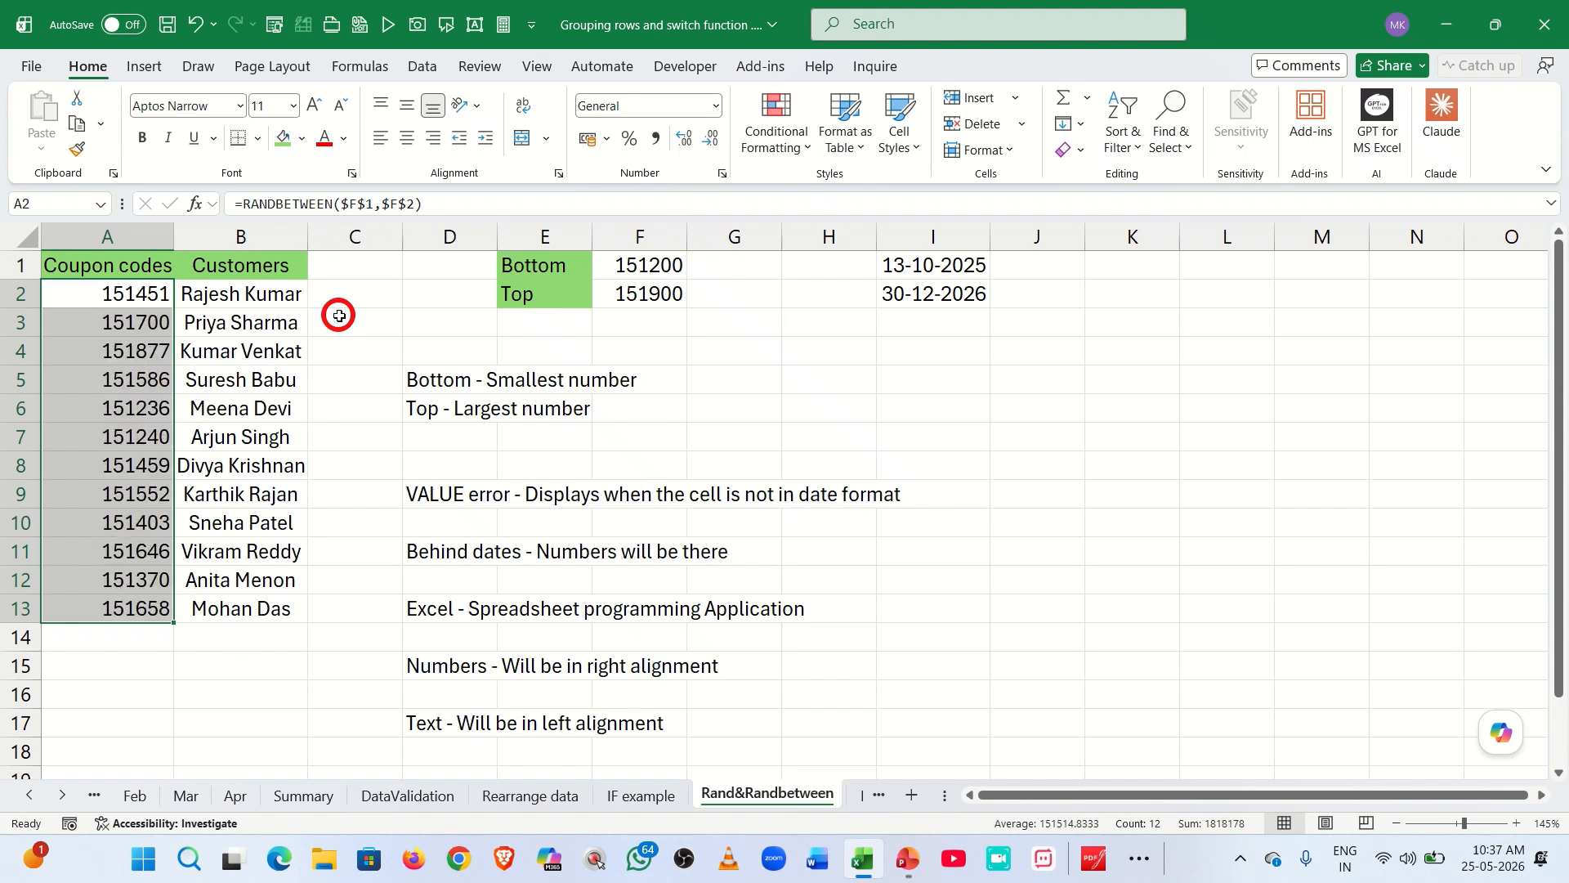
Step: Deselect the coupon codes and open the Rearrange data sheet
{"action": "left_click", "coordinate": [405, 322]}
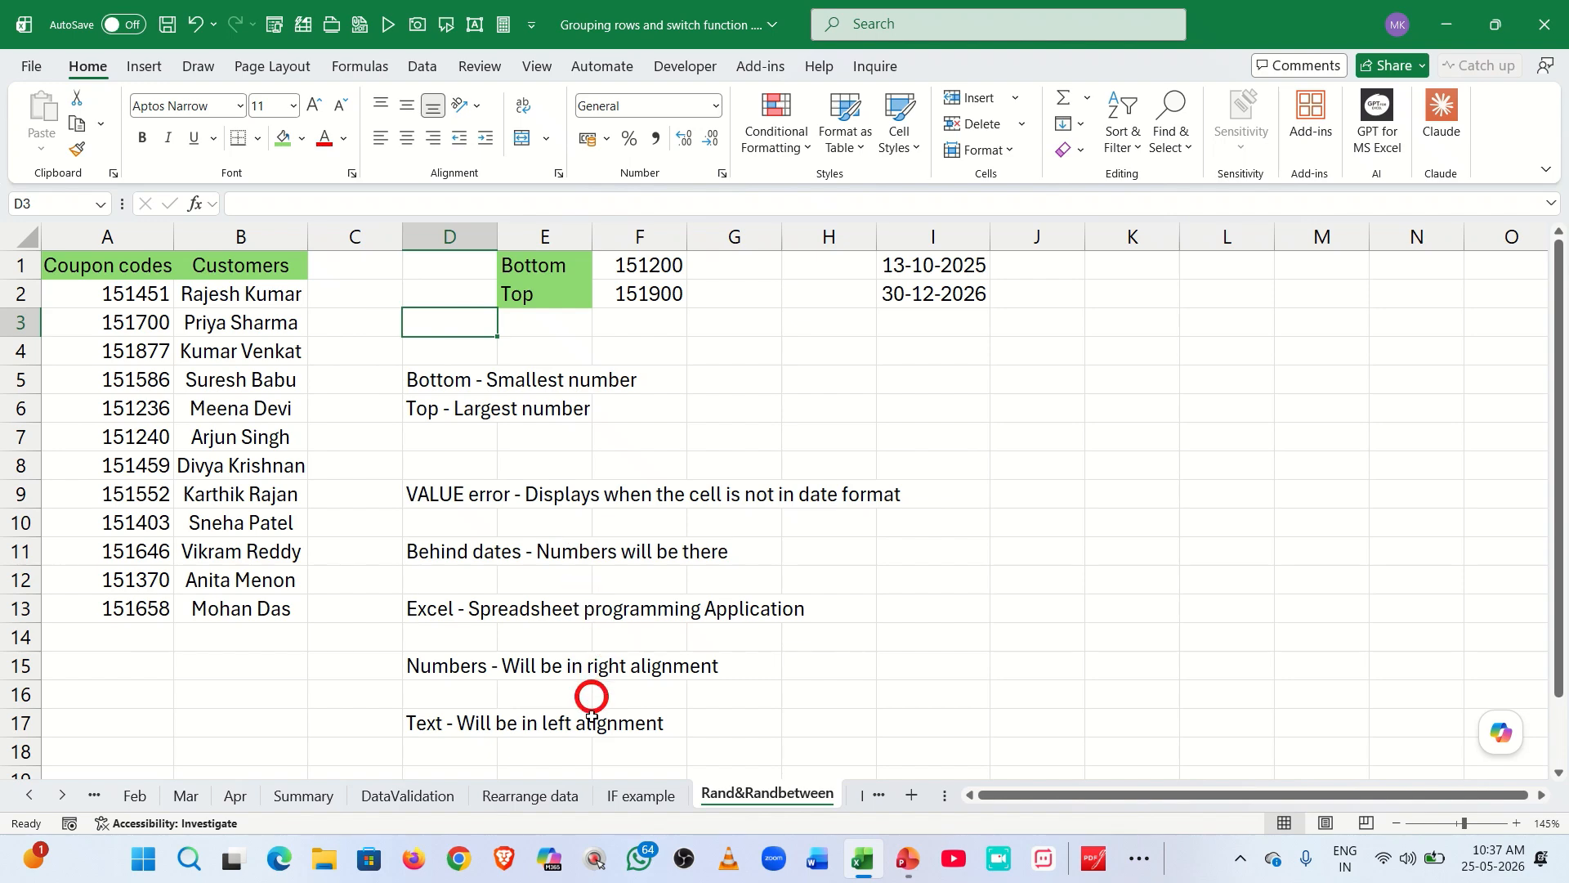
{"action": "left_click", "coordinate": [547, 797]}
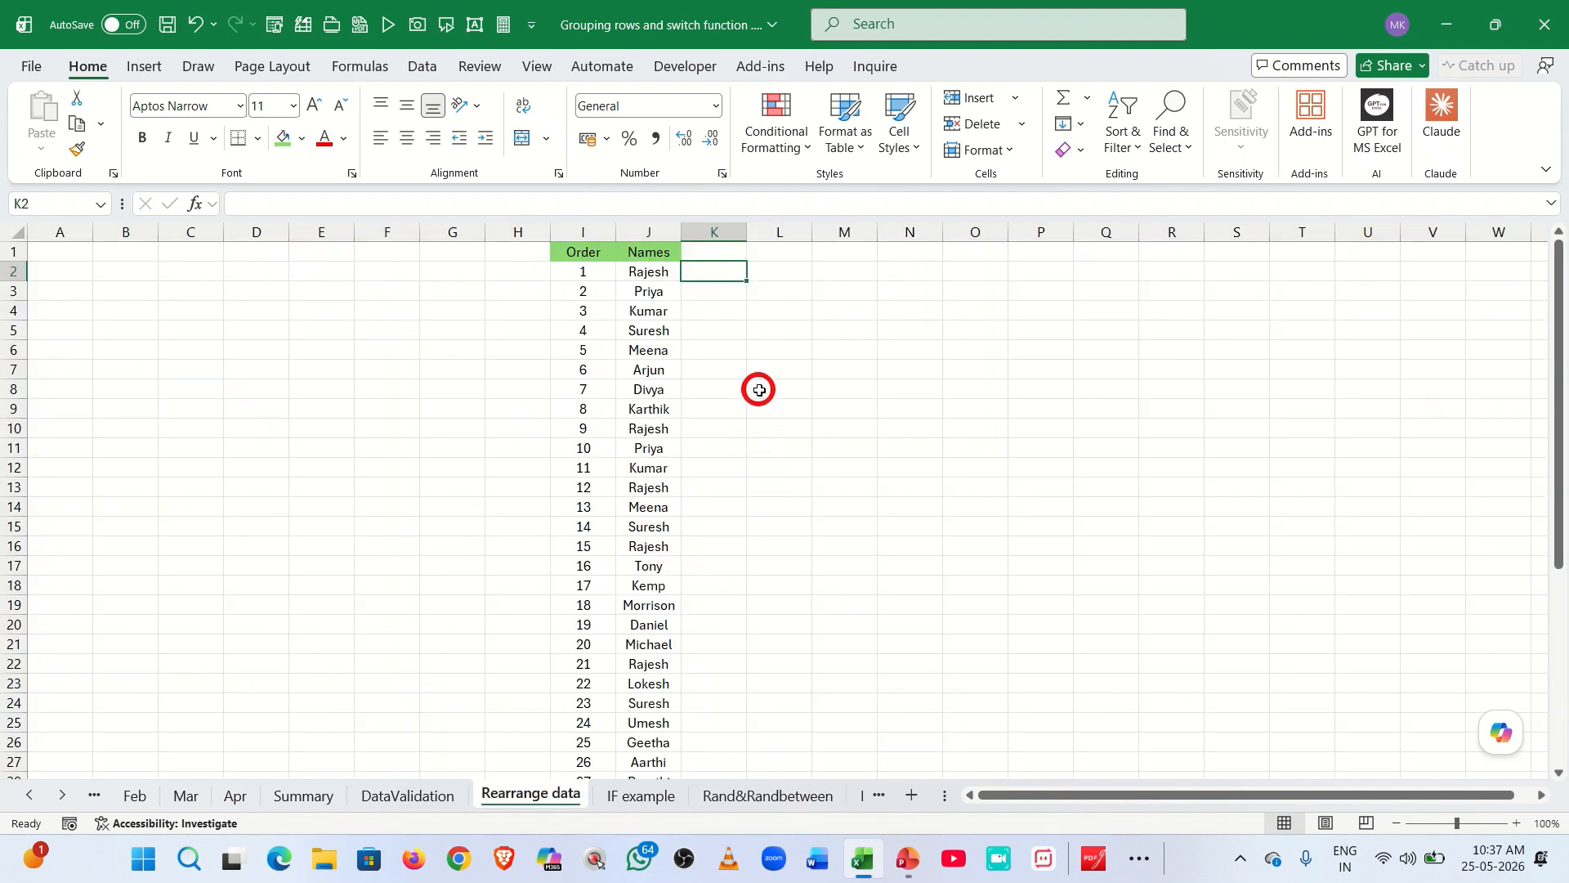
{"action": "key", "text": "Left"}
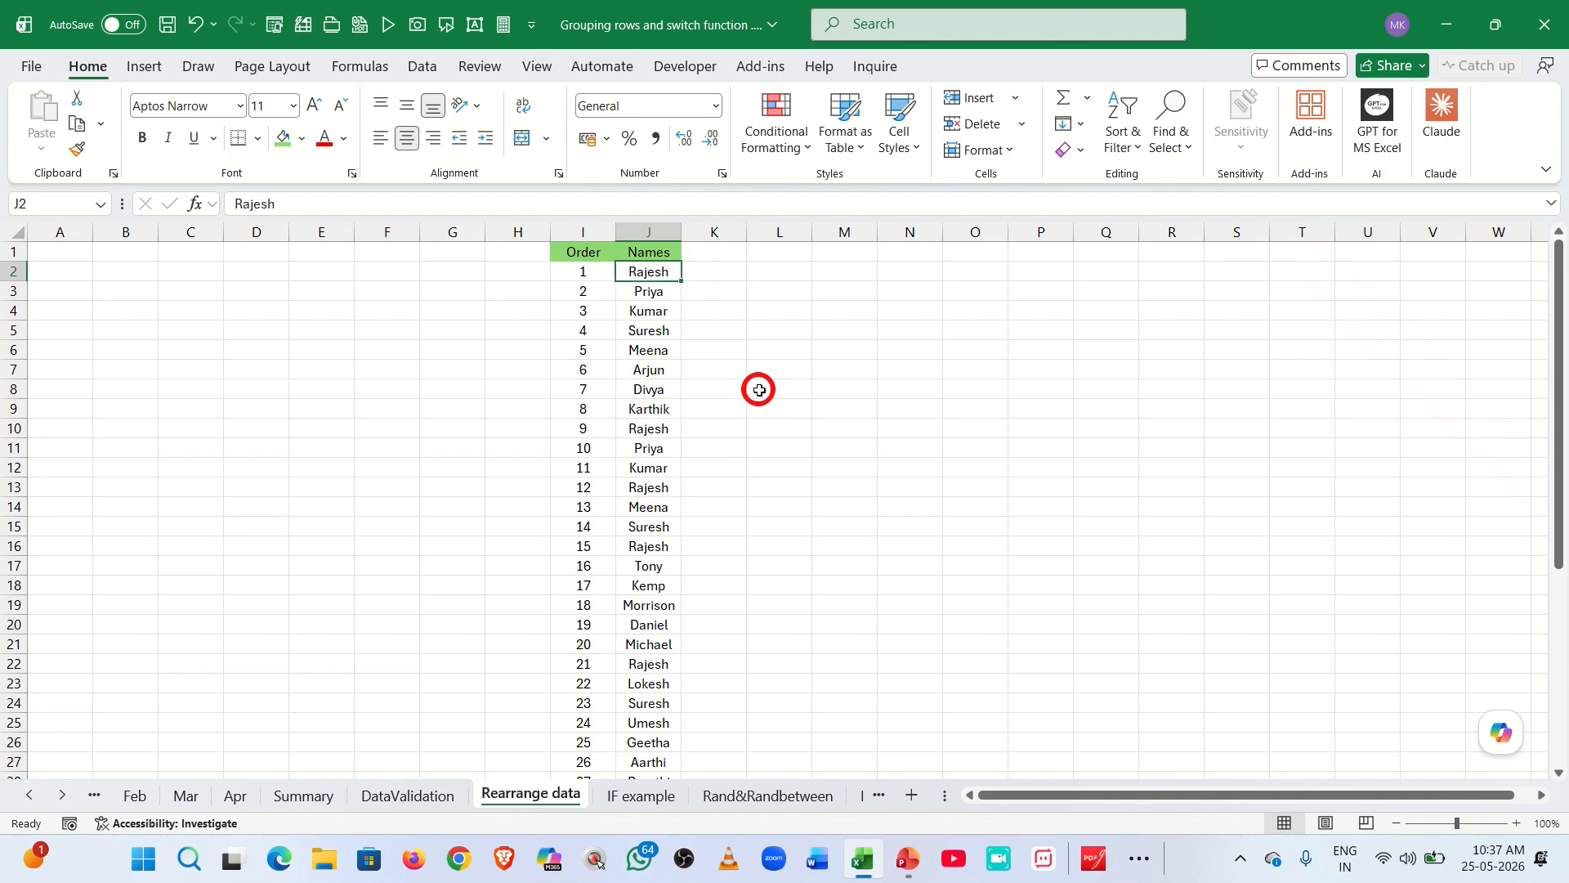
{"action": "key", "text": "Right"}
{"action": "type", "text": "="}
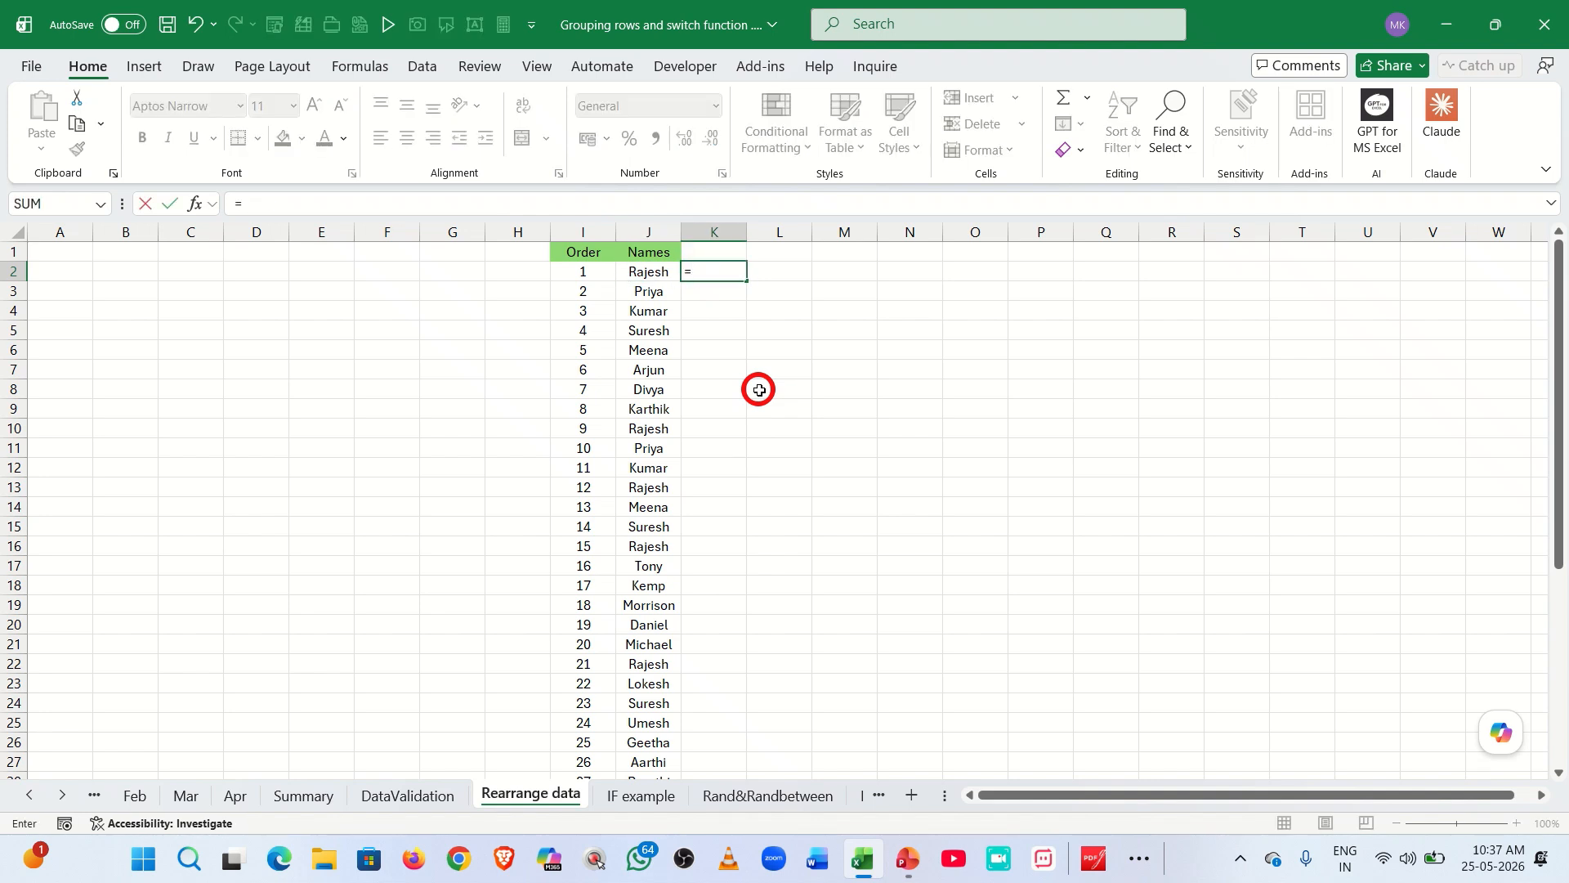
{"action": "type", "text": "rand"}
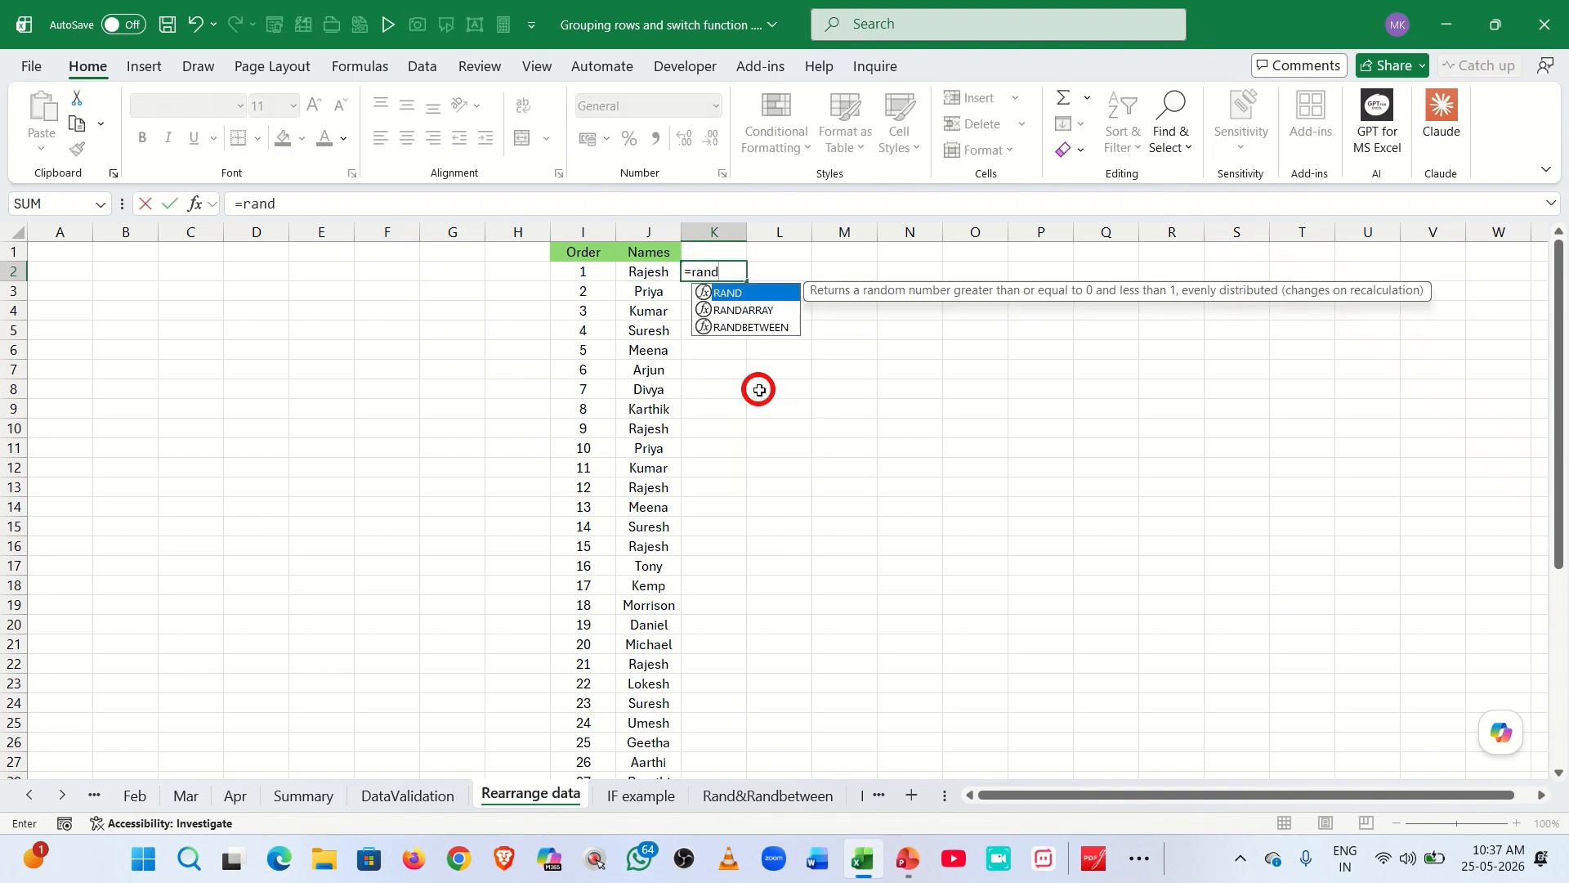
{"action": "type", "text": "()"}
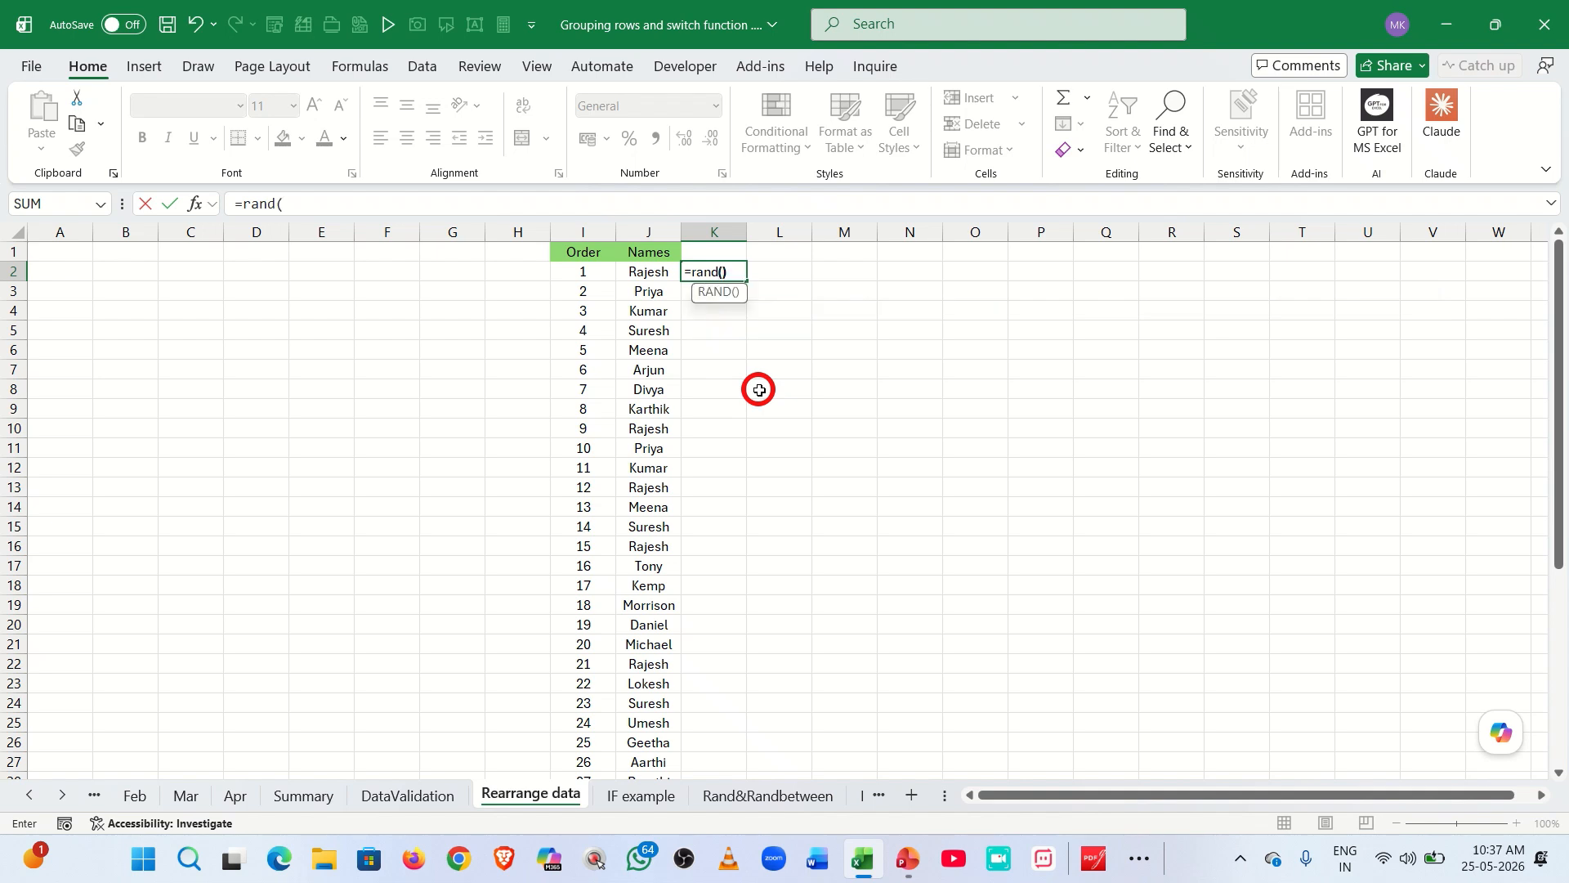
{"action": "key", "text": "BackSpace"}
{"action": "key", "text": "Escape"}
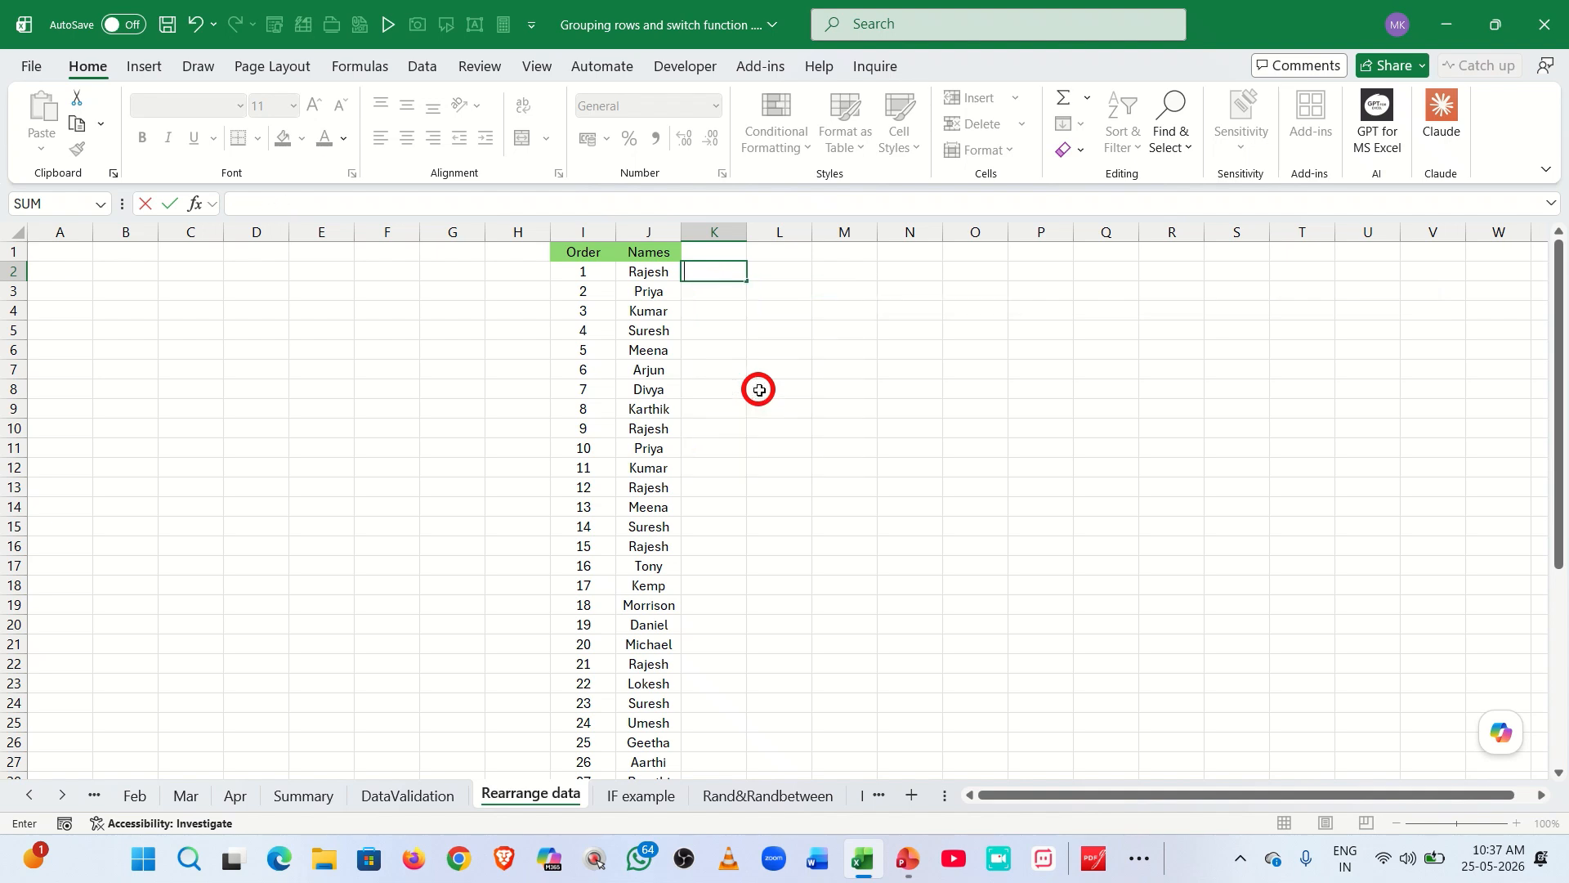
Step: Enter =RAND() in K2 and fill it down column K beside all the names
{"action": "type", "text": "=ran"}
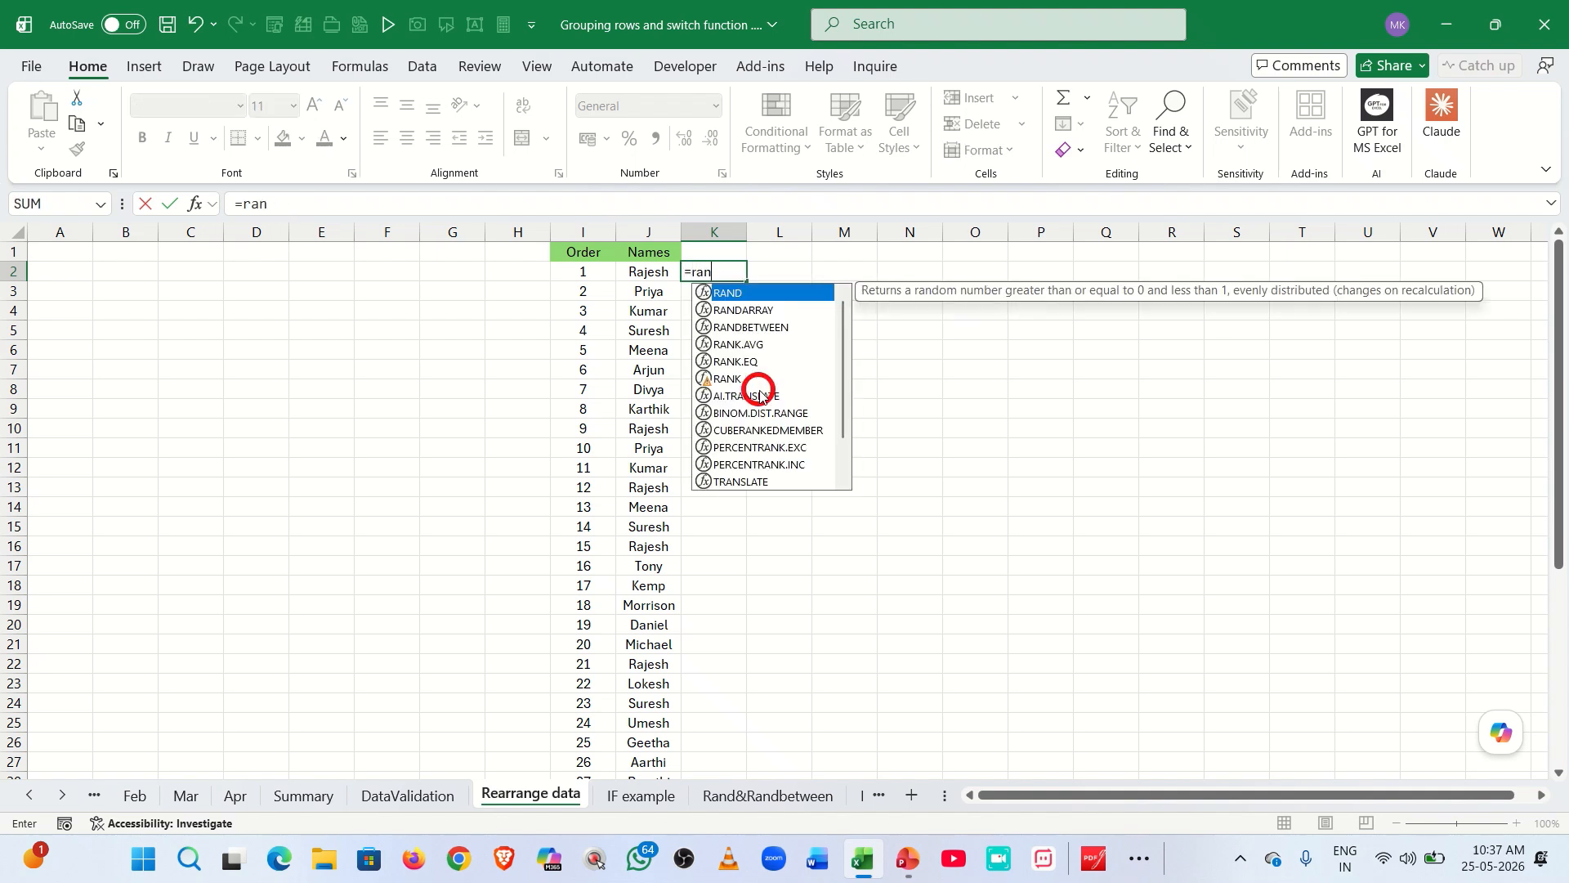
{"action": "key", "text": "Tab"}
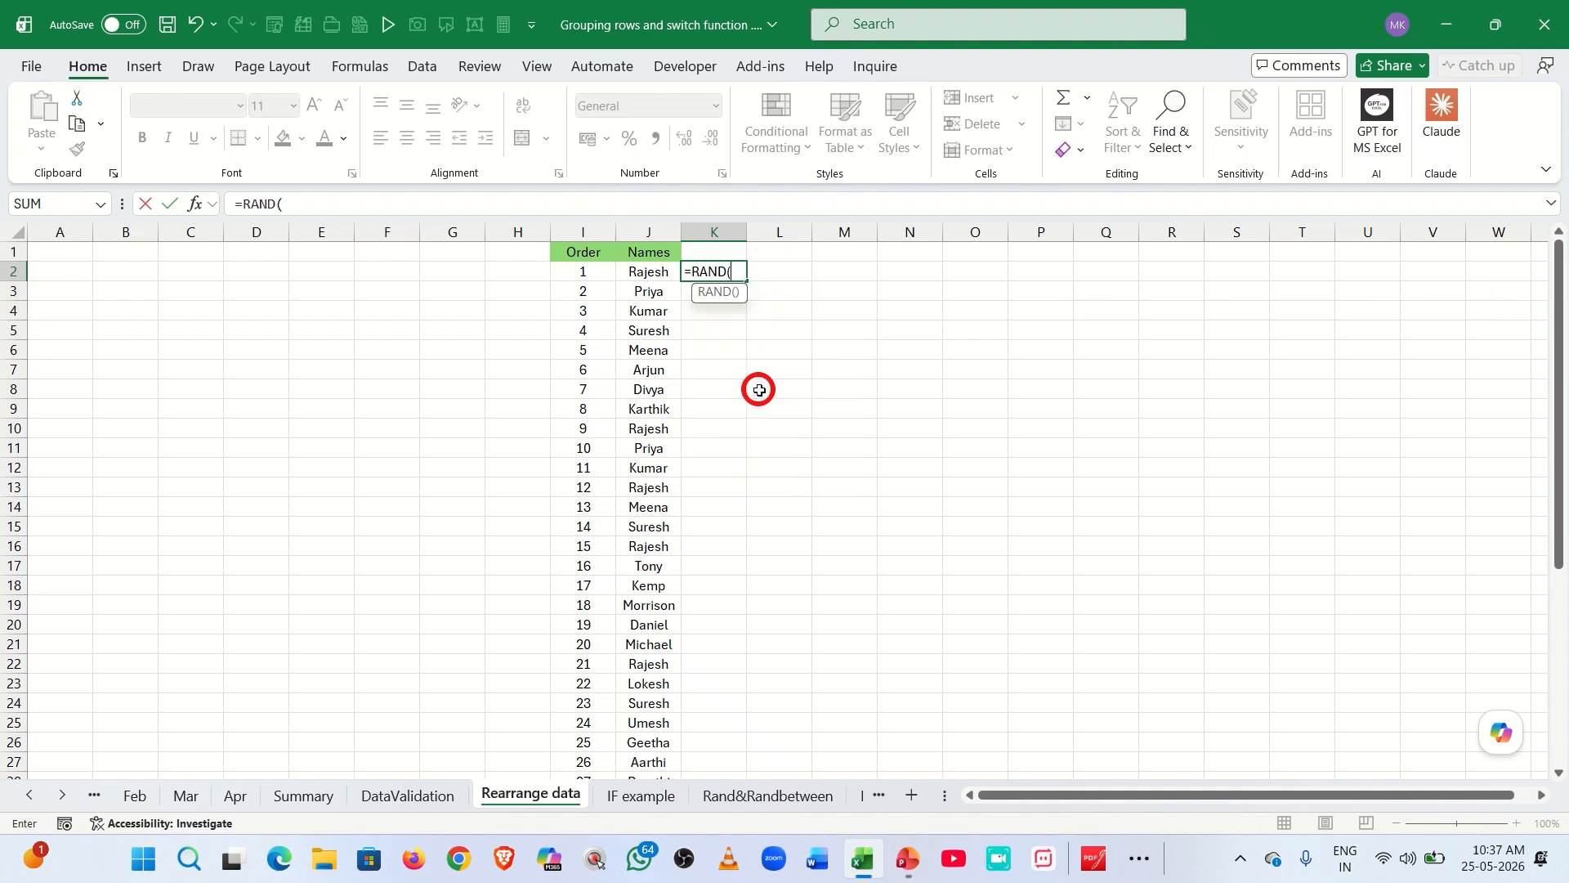
{"action": "type", "text": ")"}
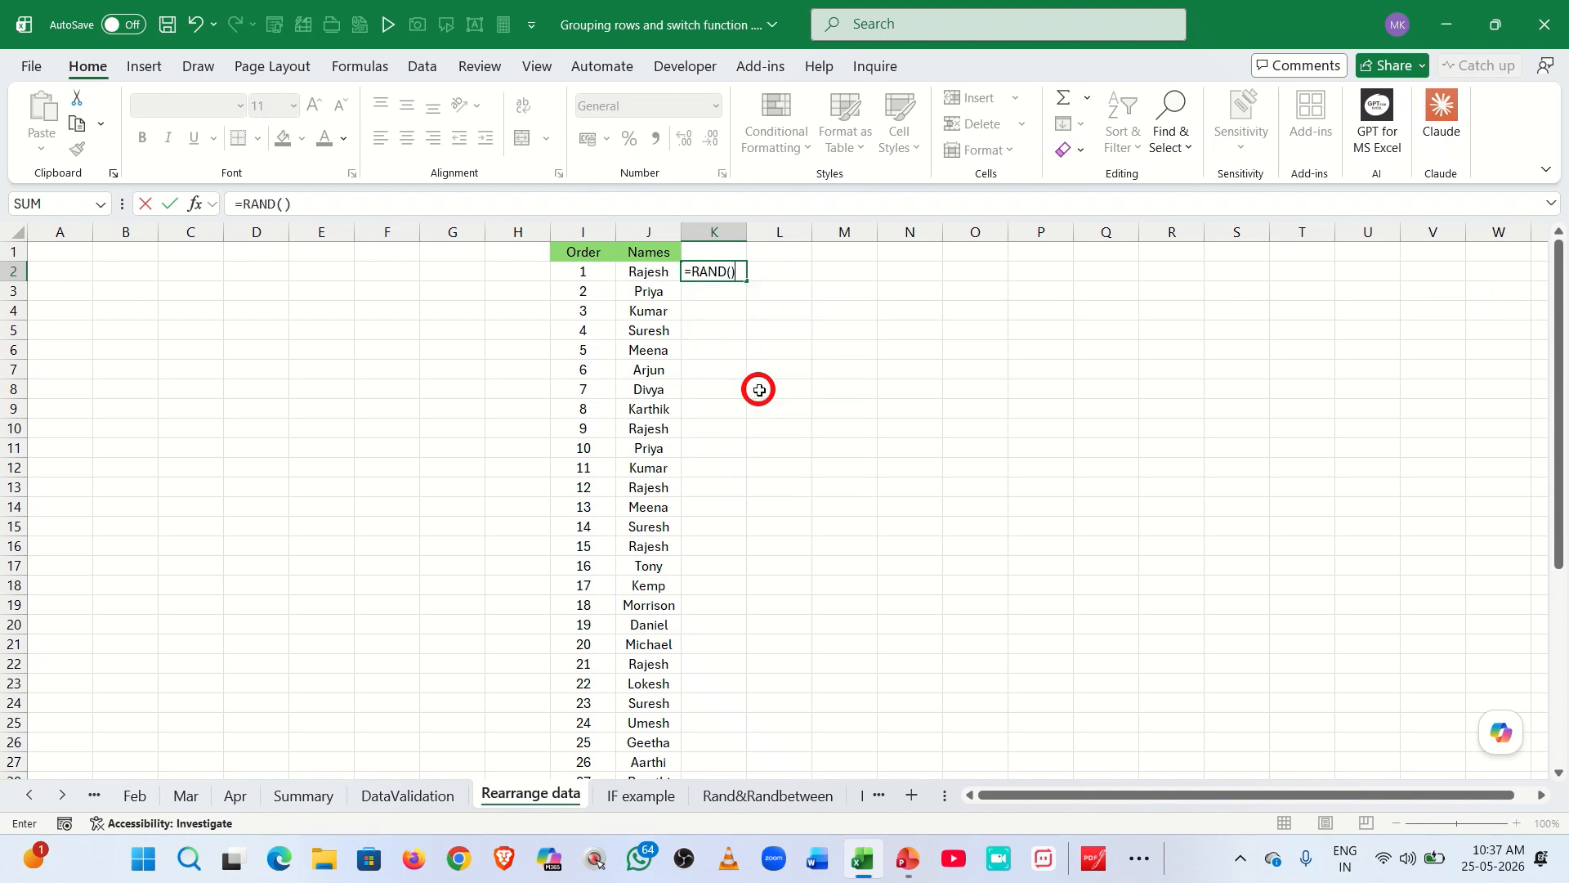
{"action": "key", "text": "Return"}
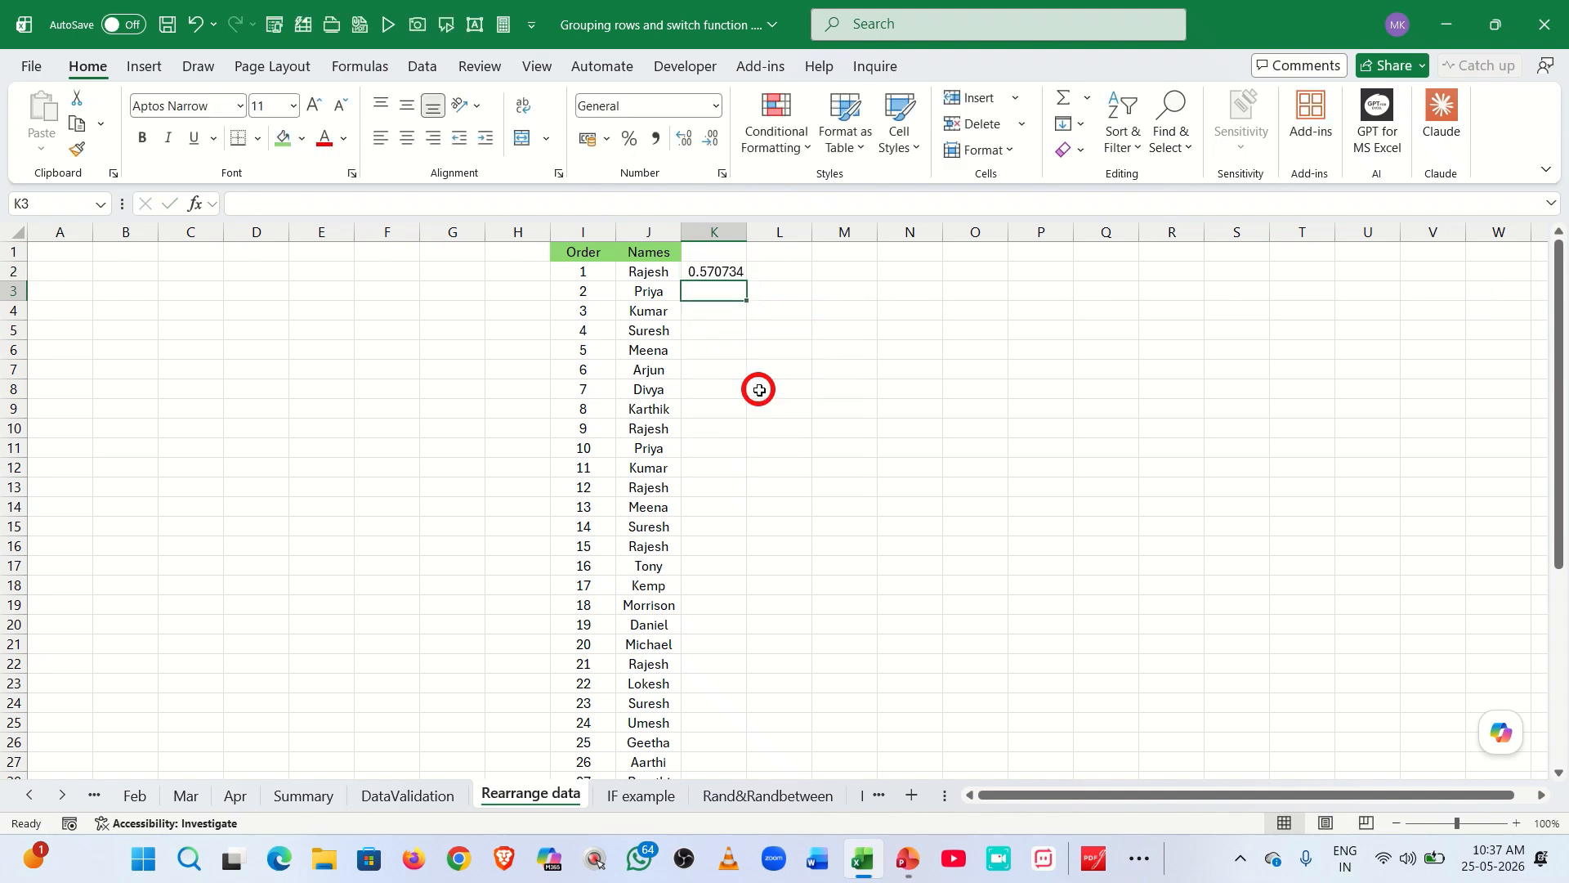
{"action": "left_click", "coordinate": [730, 274]}
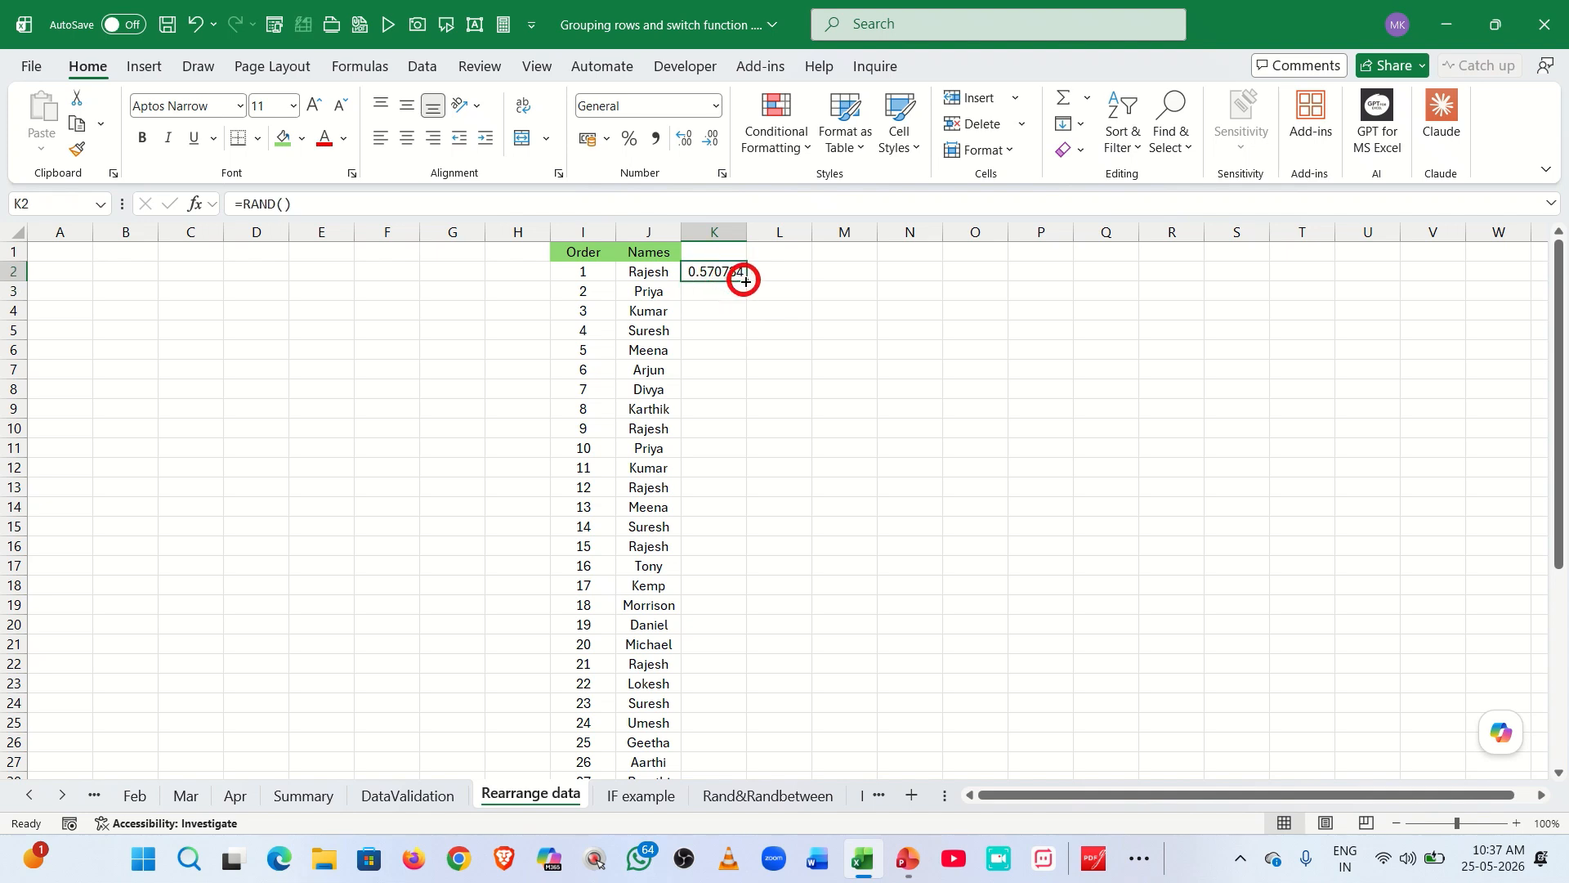
{"action": "double_click", "coordinate": [745, 282]}
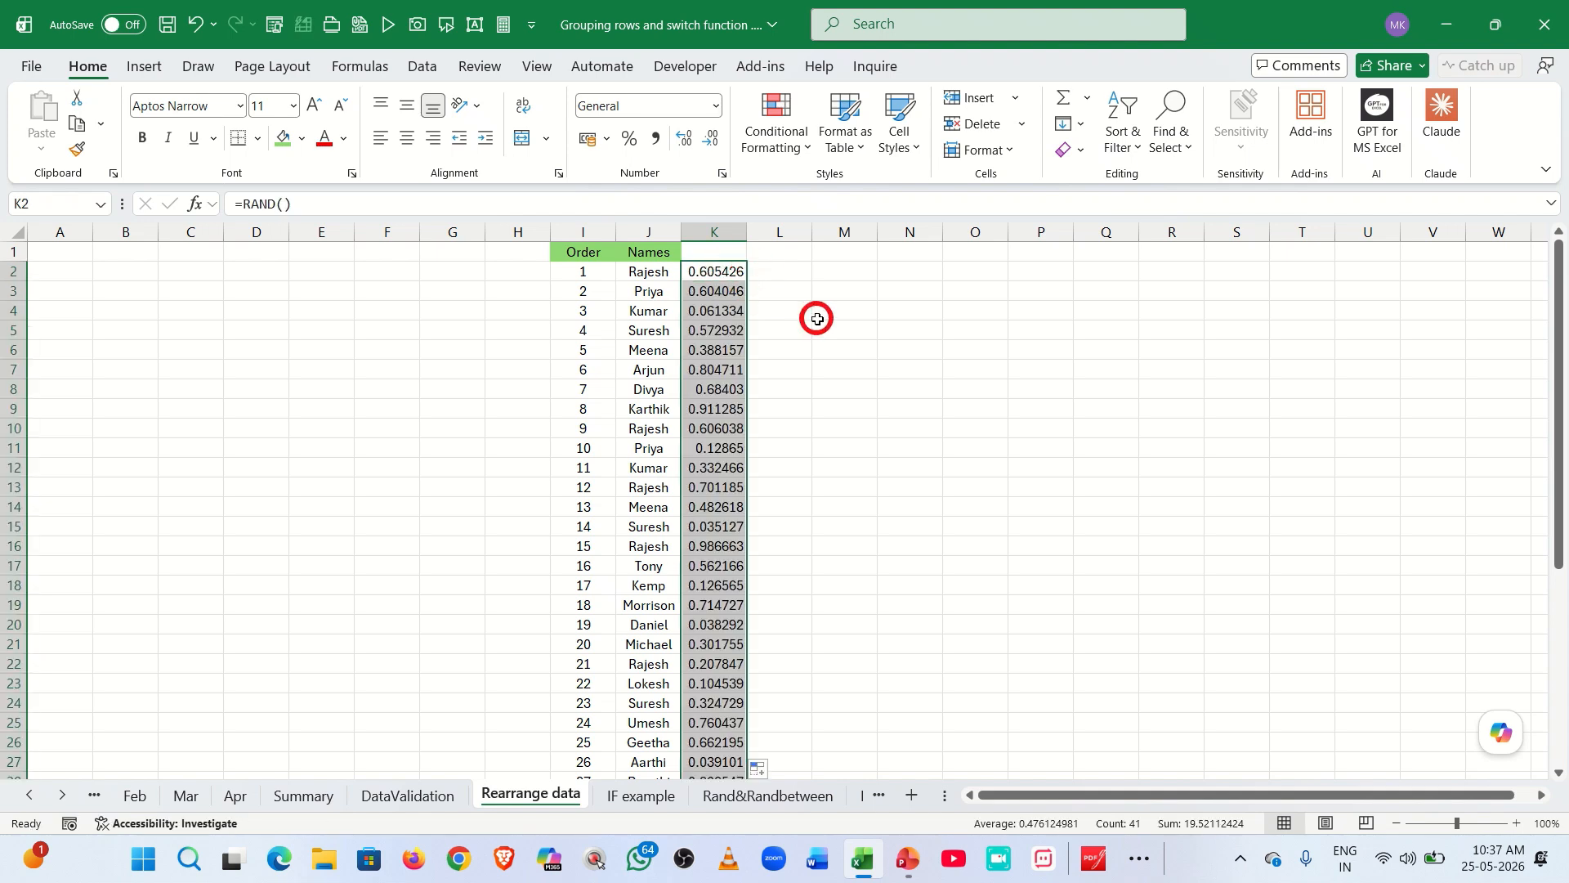
Step: Recalculate the sheet several times to regenerate the RAND numbers in column K
{"action": "key", "text": "F9"}
{"action": "key", "text": "F9"}
{"action": "key", "text": "F9"}
{"action": "key", "text": "F9"}
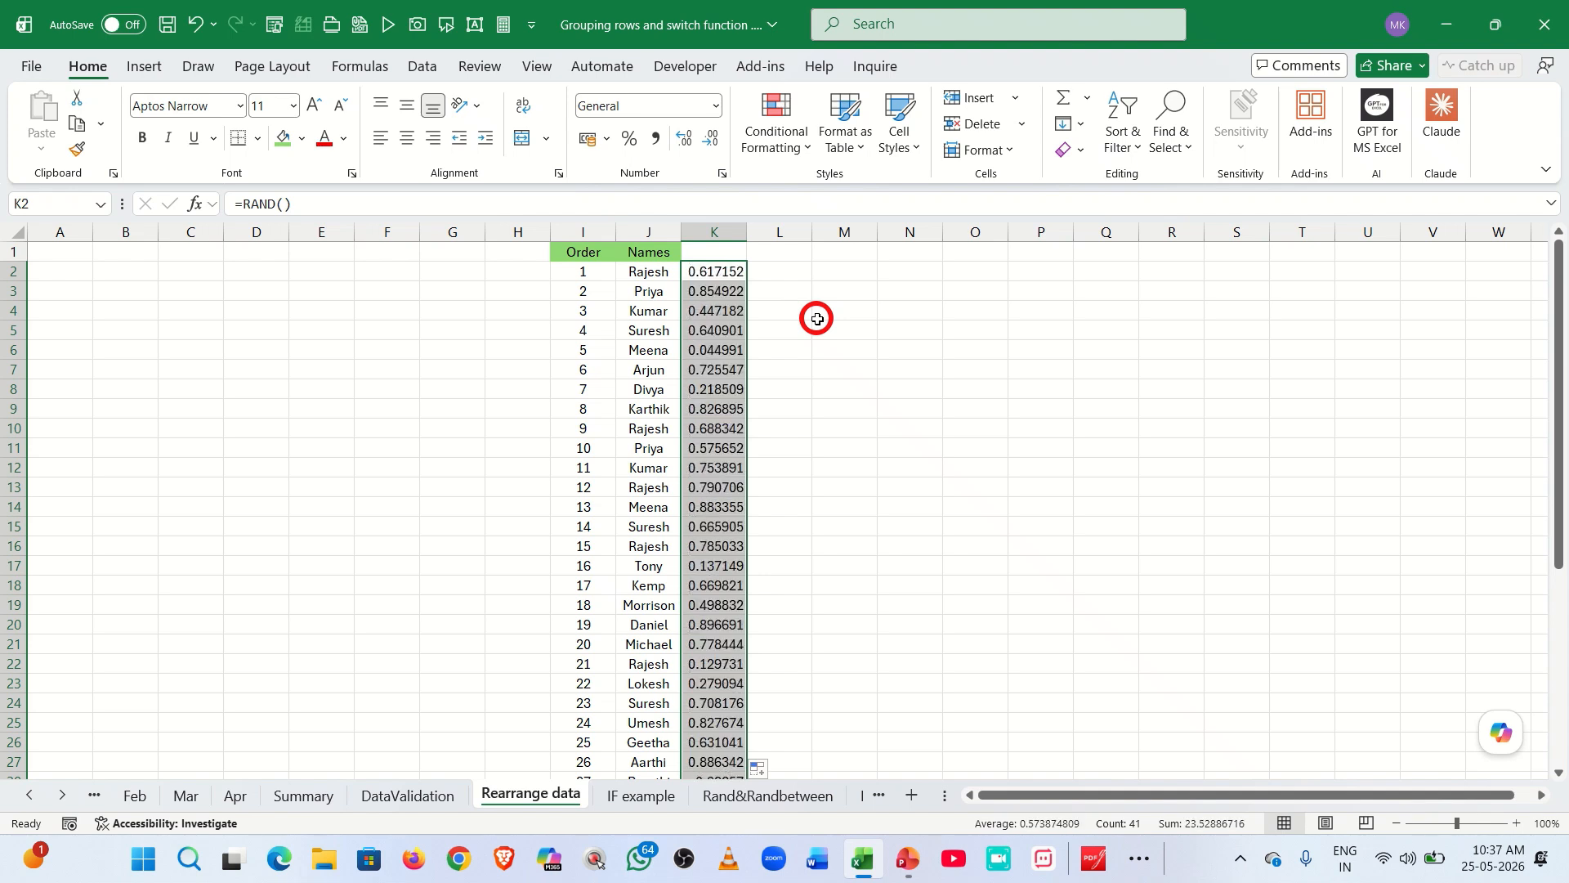
Step: Add filters to the header row and sort the list by the Names column in ascending order
{"action": "left_click", "coordinate": [646, 273]}
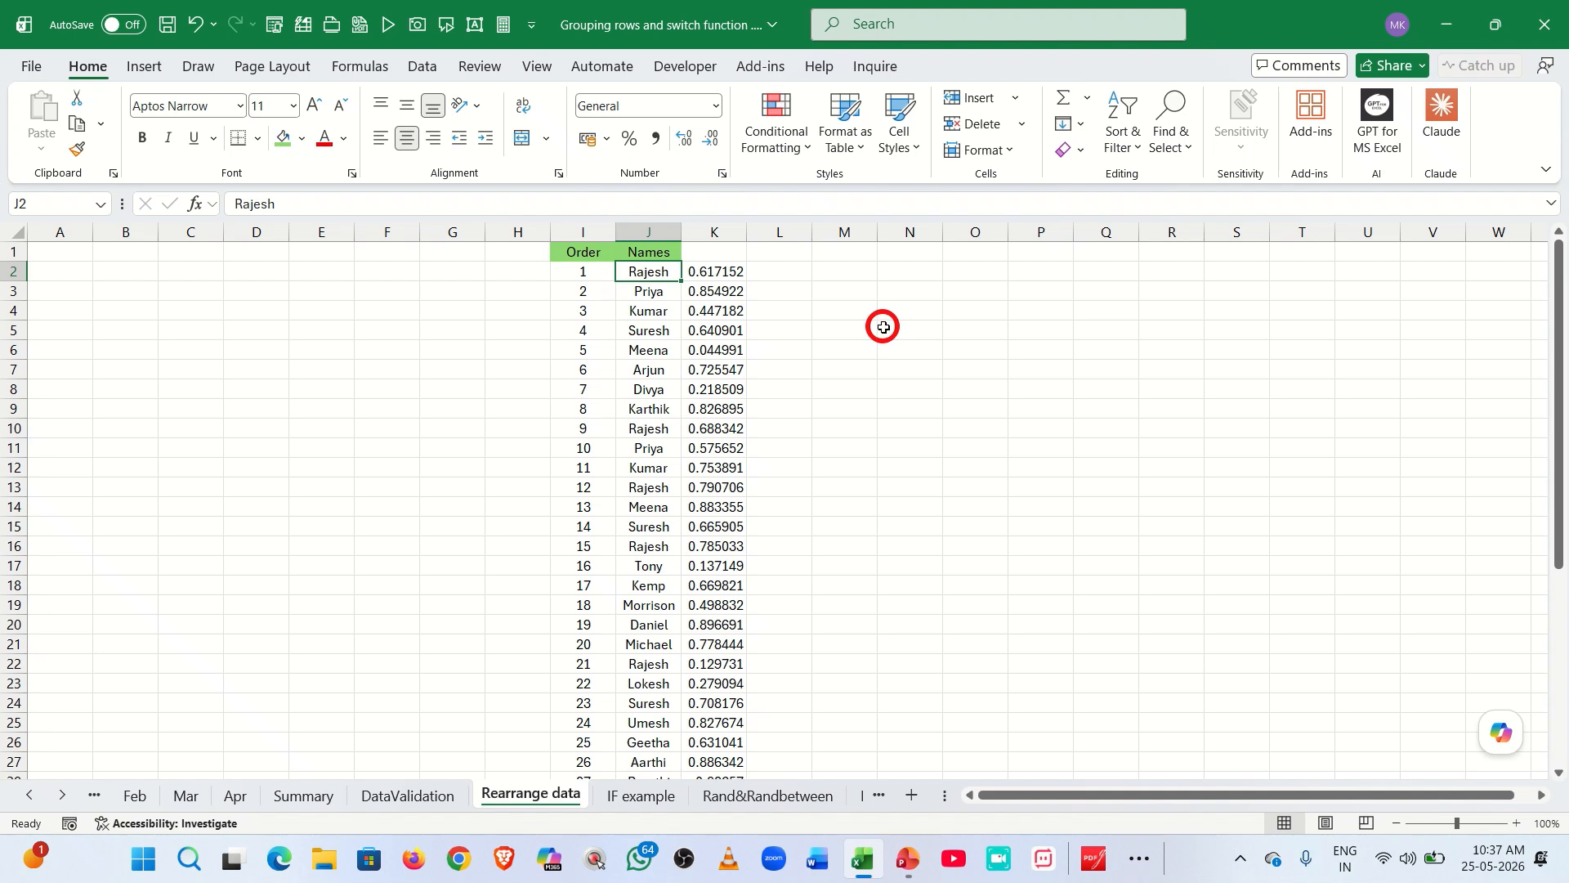
{"action": "key", "text": "ctrl+shift+l"}
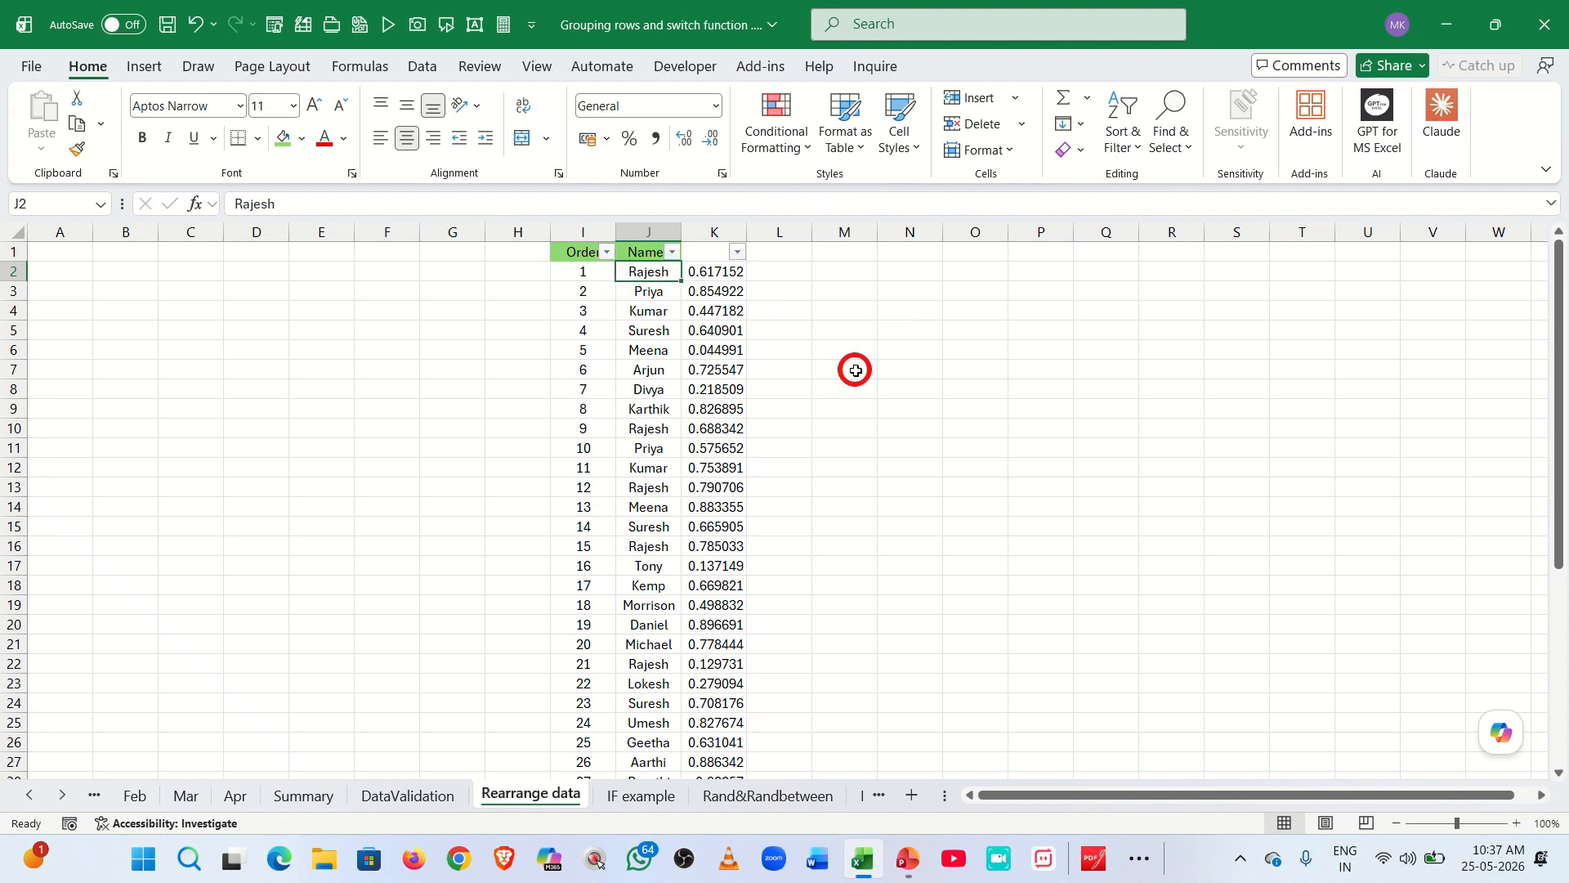
{"action": "key", "text": "alt+a"}
{"action": "key", "text": "s"}
{"action": "key", "text": "s"}
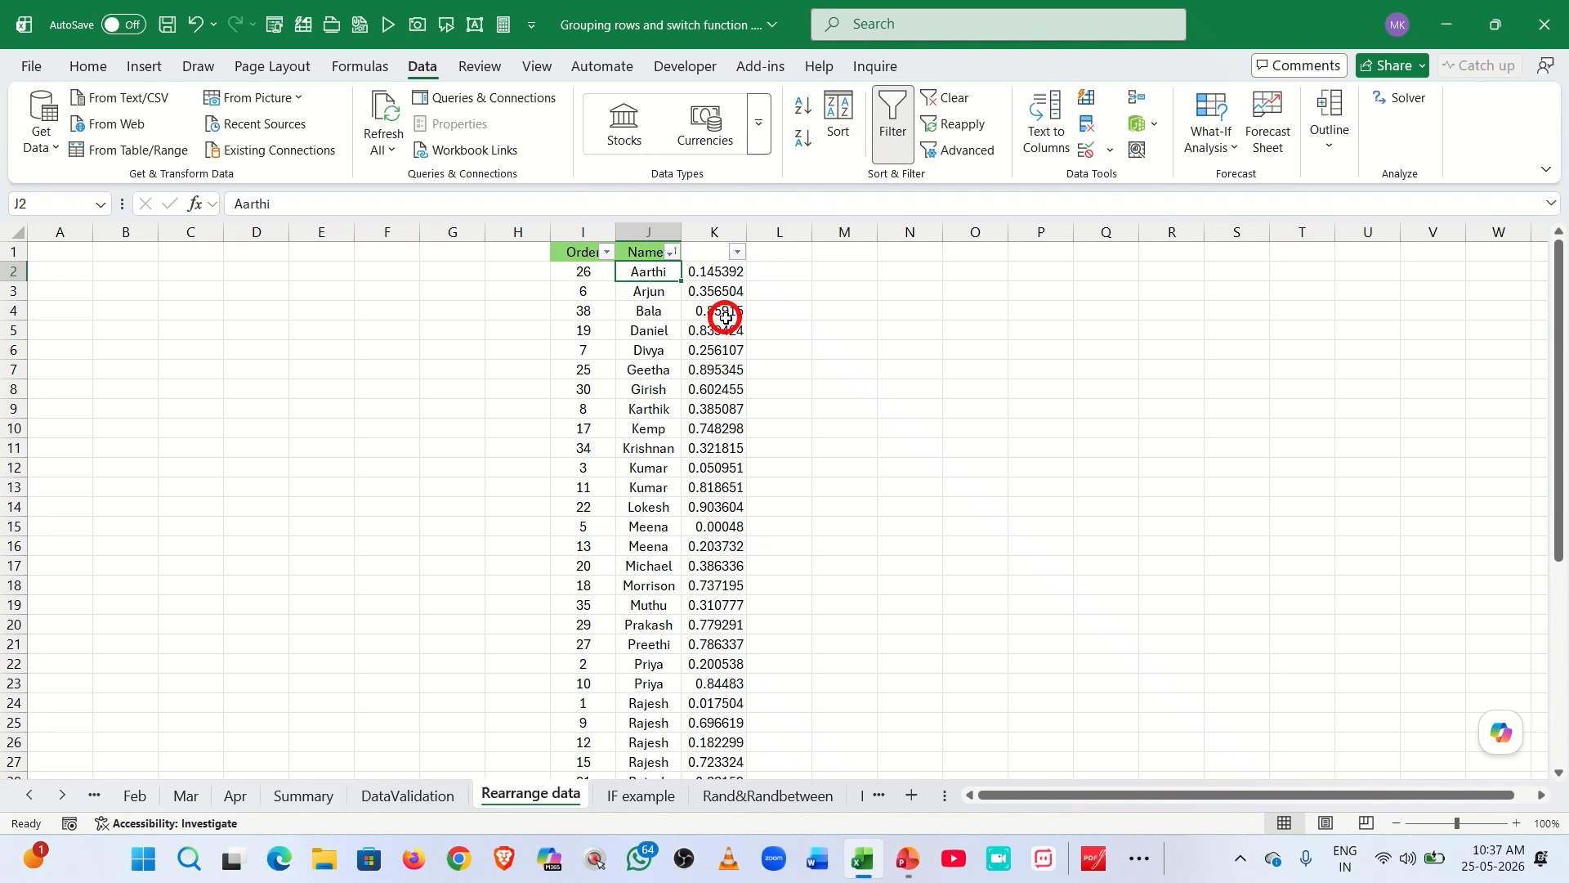
Step: Examine the sorted Order and Names columns from the first row down to the last
{"action": "left_click", "coordinate": [583, 272]}
{"action": "key", "text": "ctrl+shift+Down"}
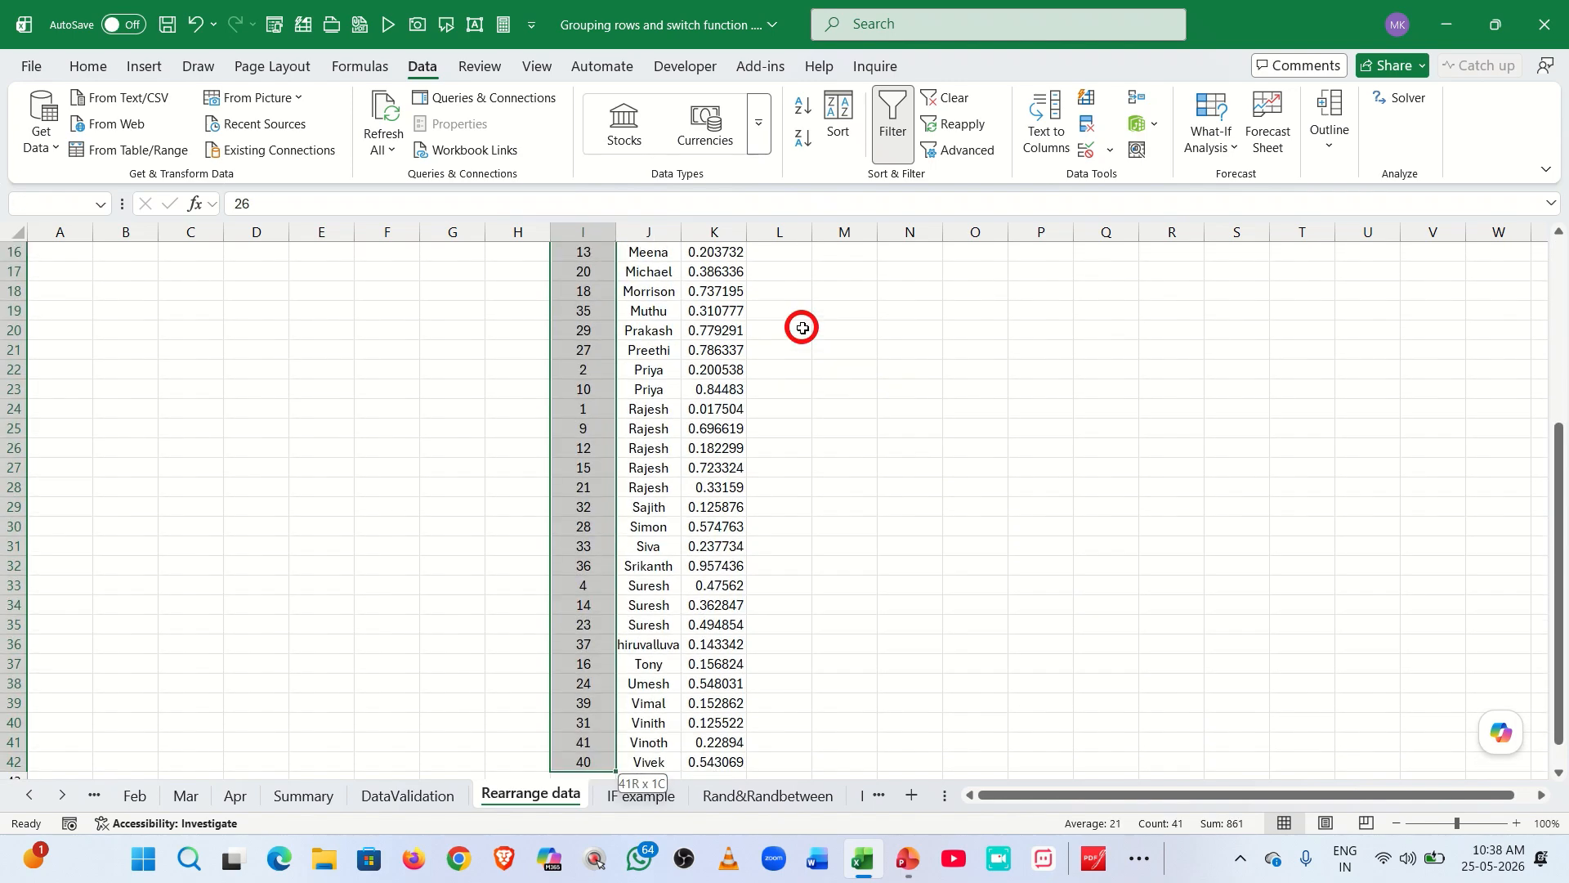
{"action": "key", "text": "ctrl+Up"}
{"action": "key", "text": "Right"}
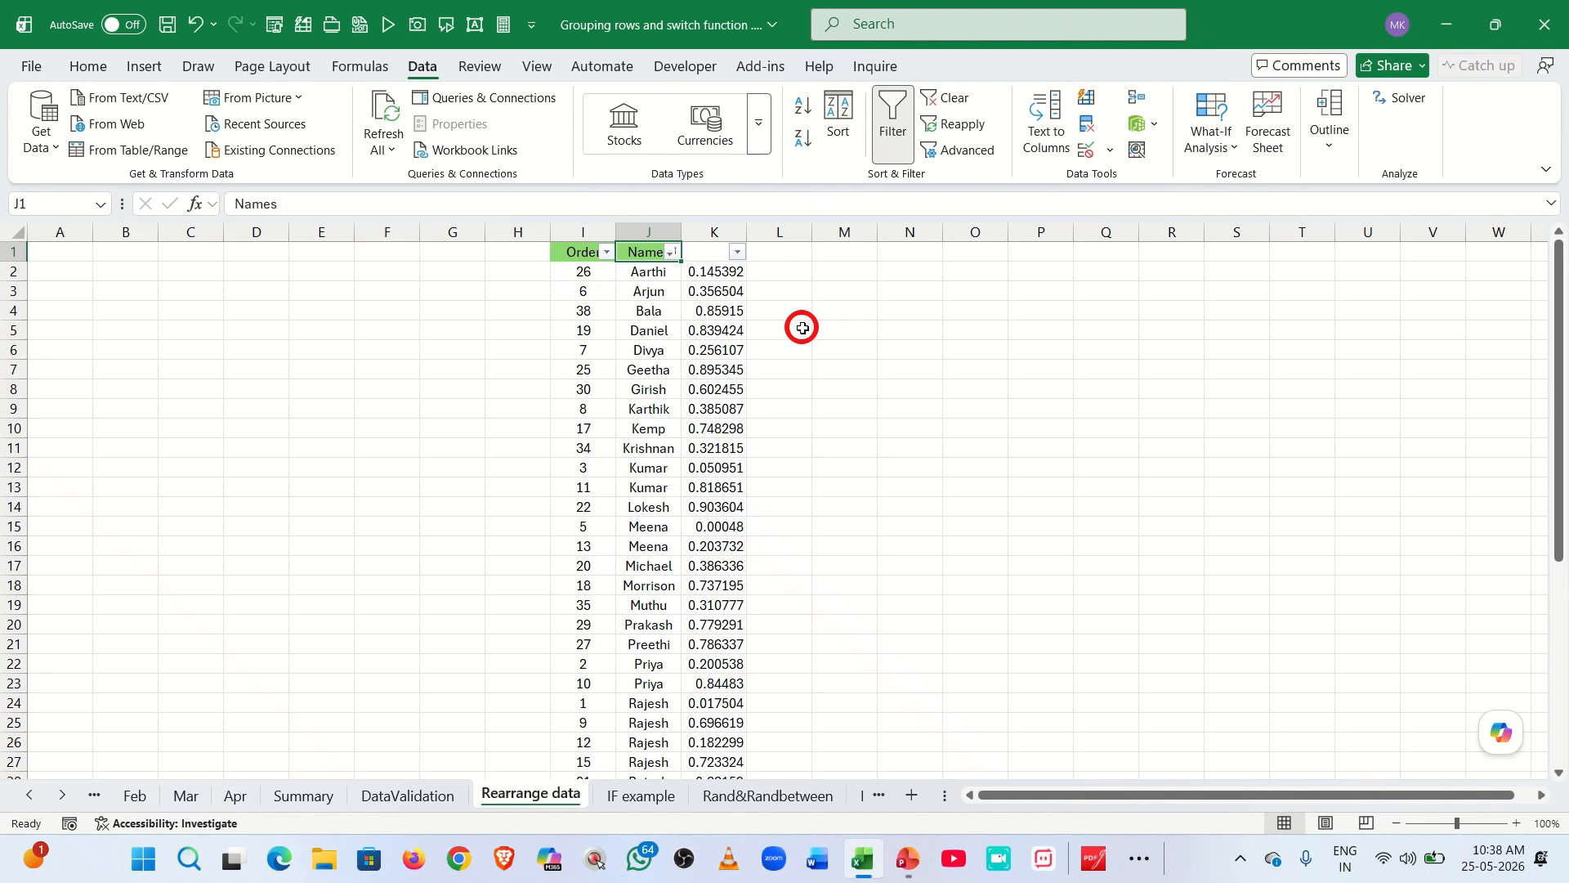
{"action": "key", "text": "Down"}
{"action": "key", "text": "ctrl+shift+Down"}
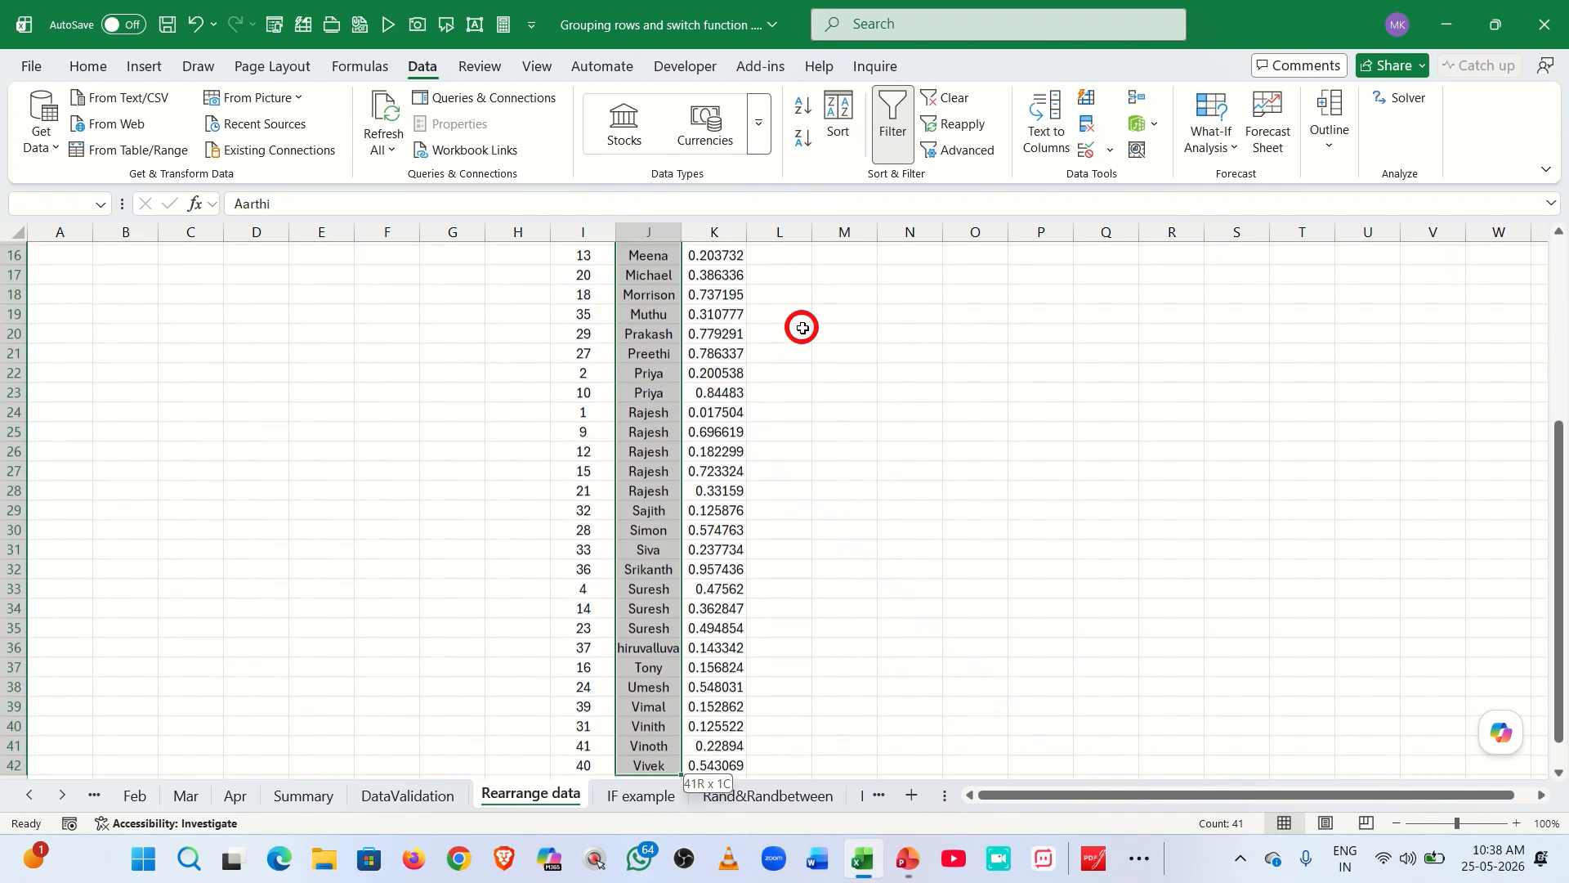
{"action": "key", "text": "ctrl+Up"}
{"action": "key", "text": "Down"}
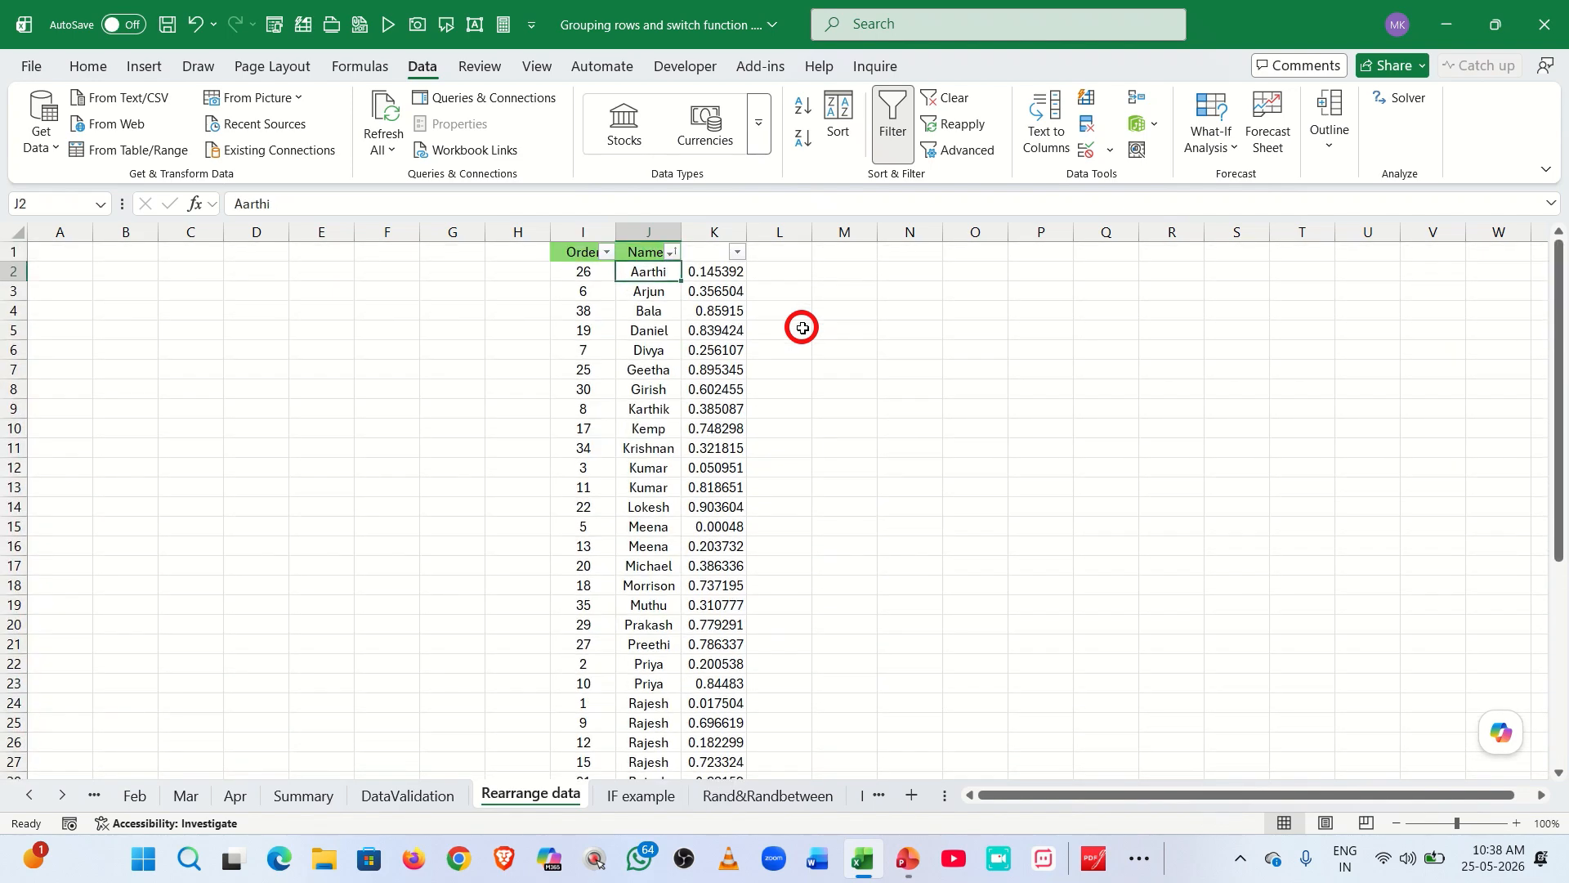
Step: Undo the sort, sort the list A to Z by Names again, and deselect the list
{"action": "key", "text": "ctrl+z"}
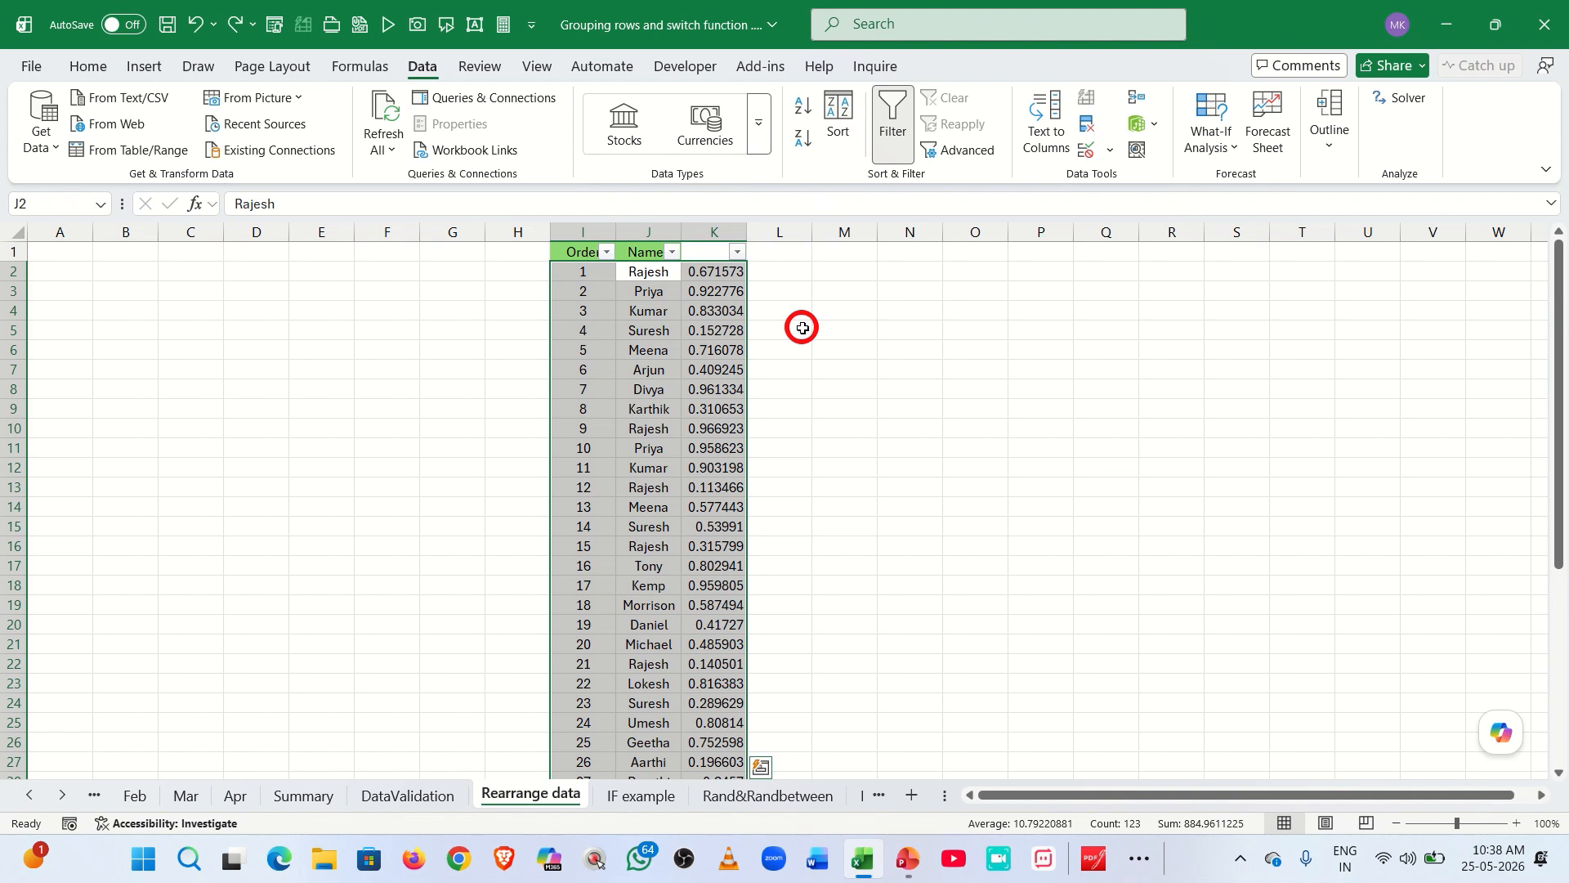
{"action": "key", "text": "alt"}
{"action": "key", "text": "a"}
{"action": "key", "text": "s"}
{"action": "key", "text": "a"}
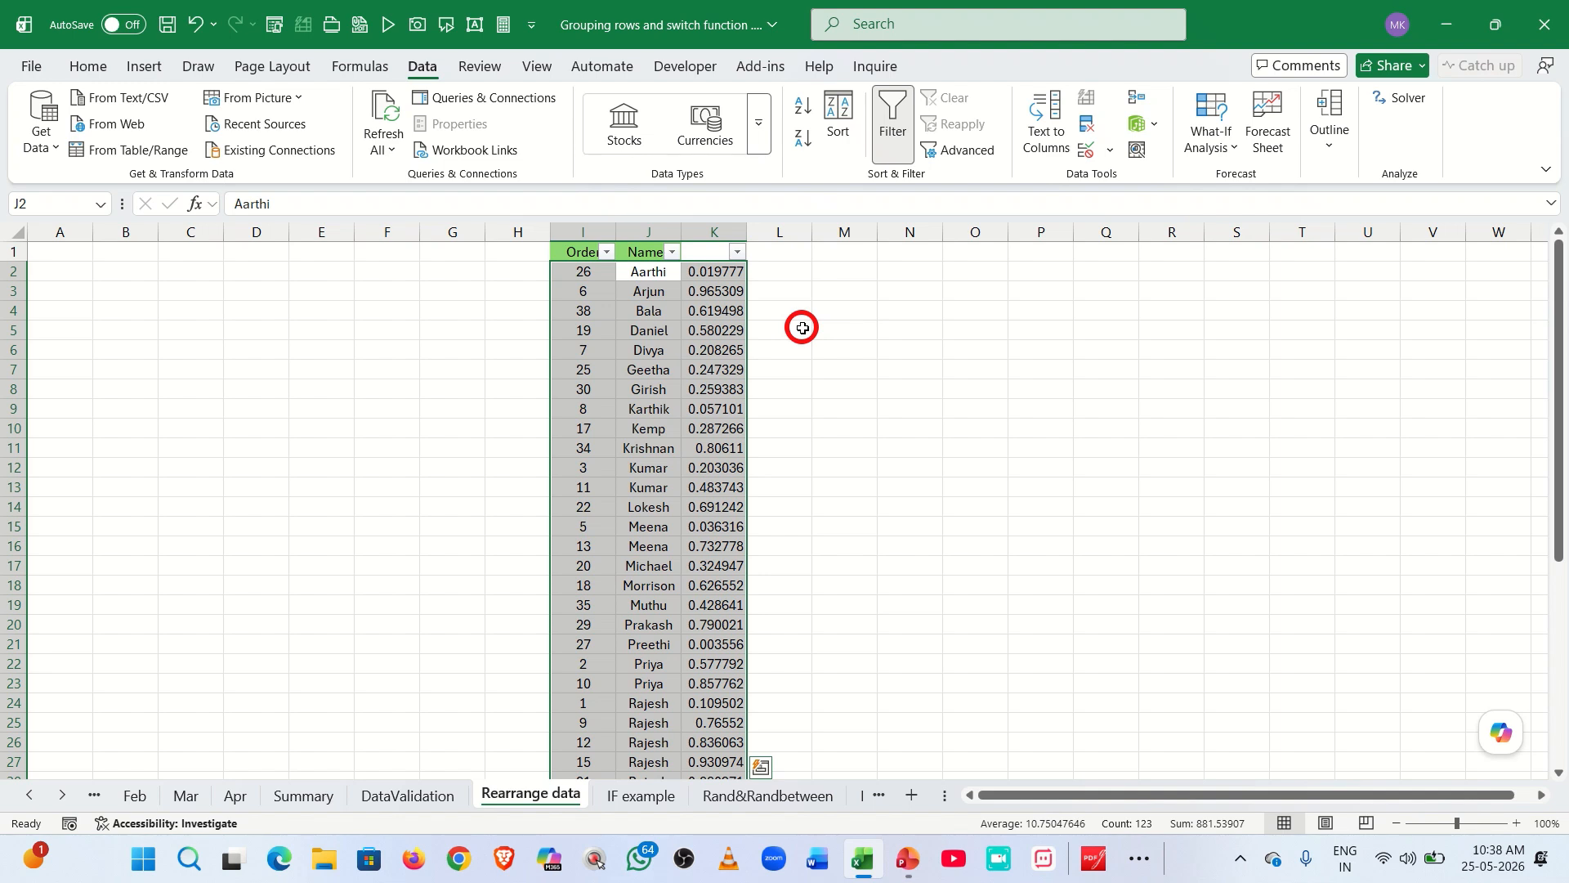
{"action": "left_click", "coordinate": [803, 328]}
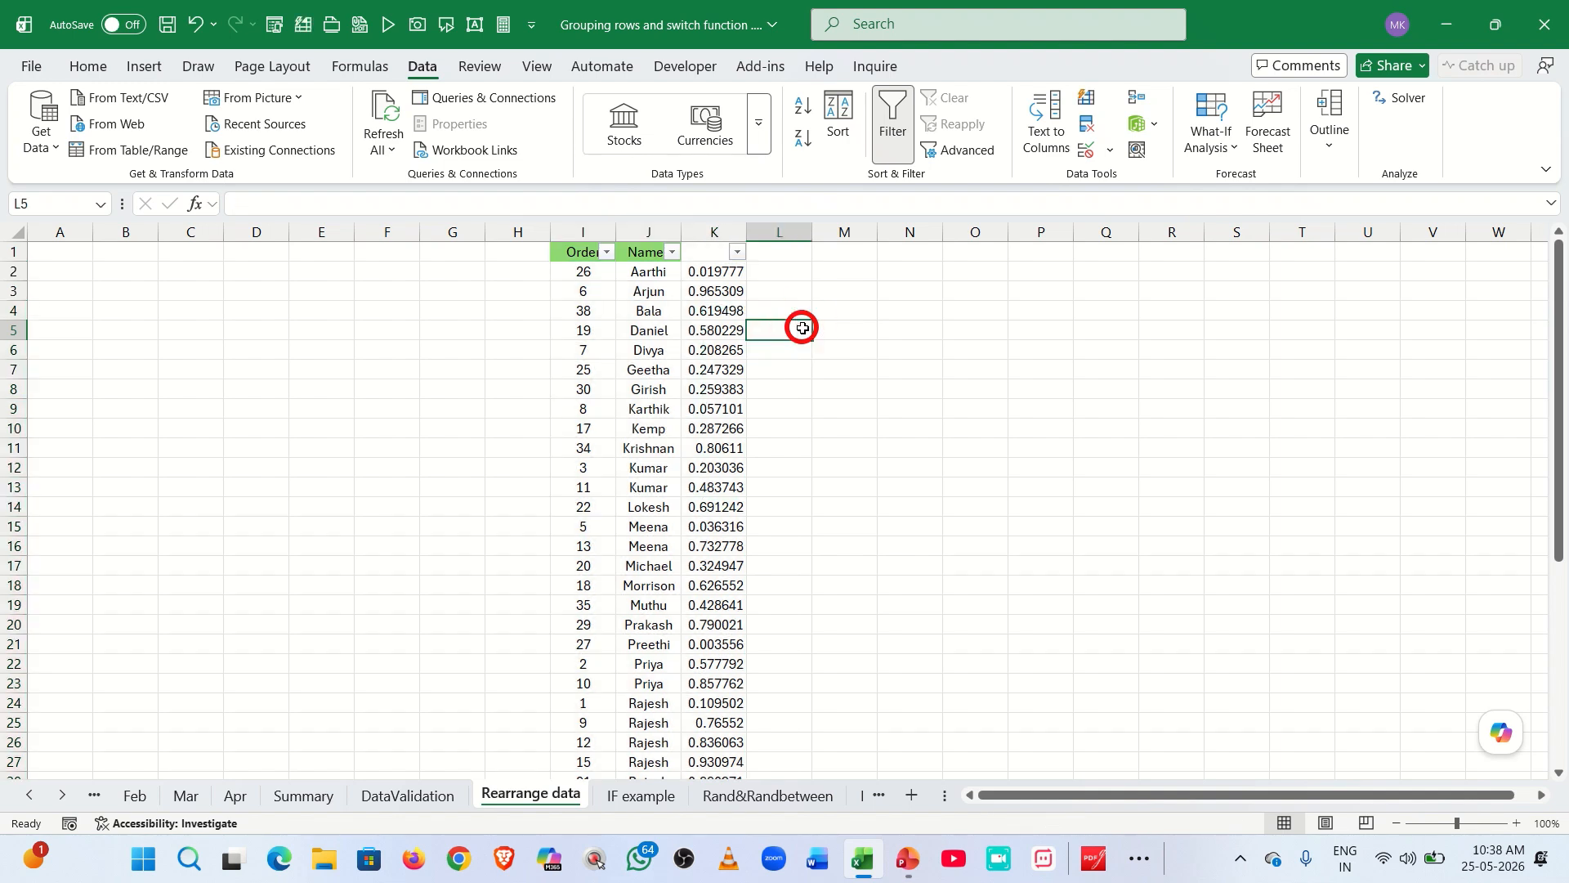
{"action": "left_click", "coordinate": [716, 293]}
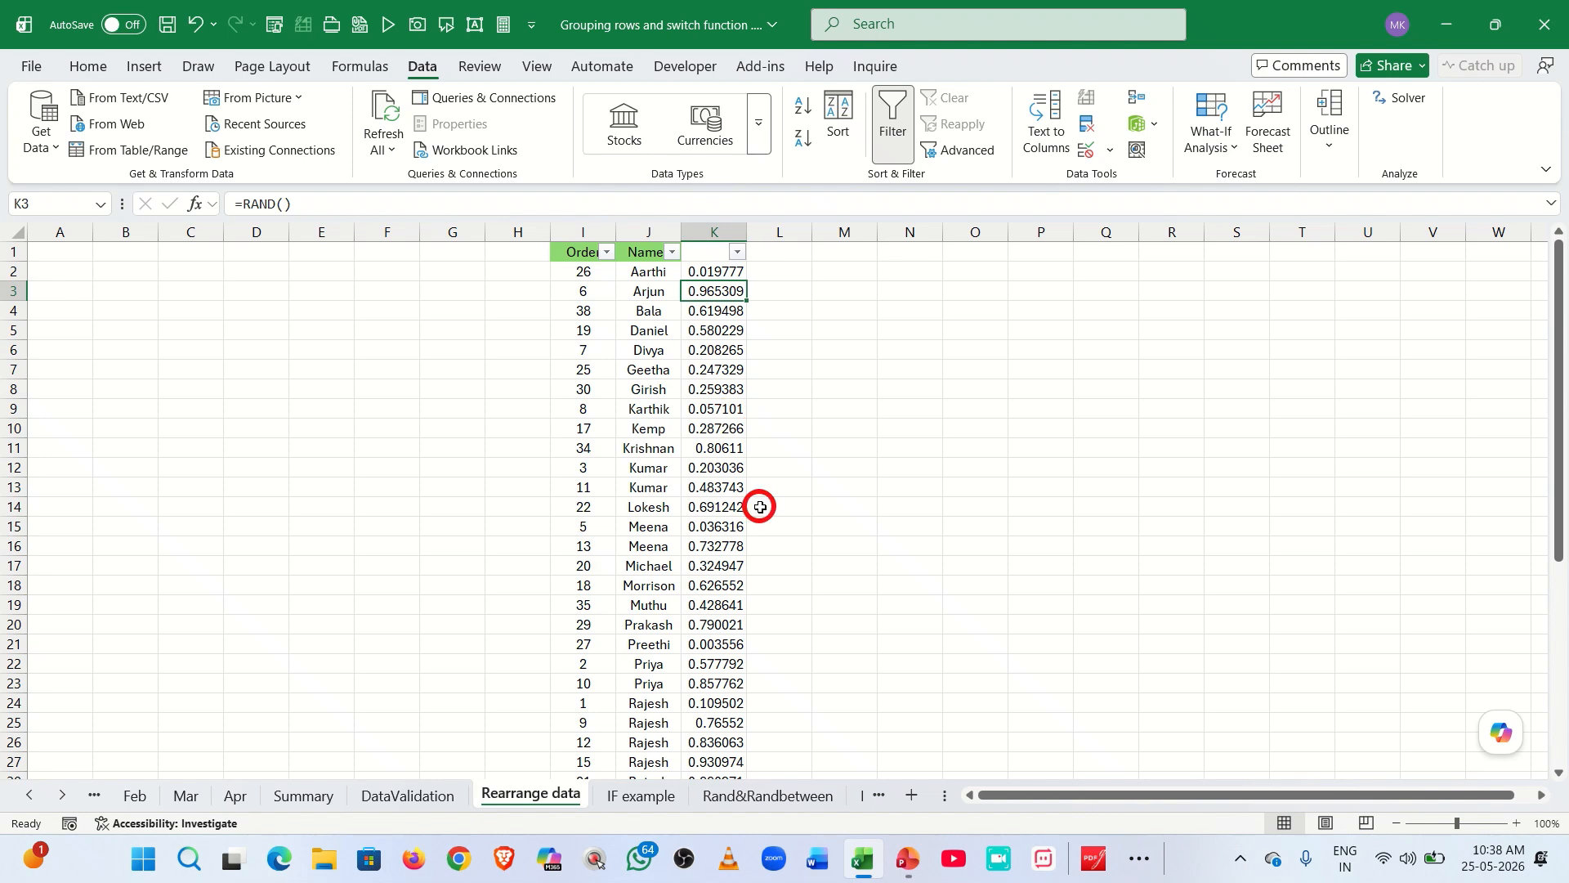
Step: Open the Rand&Randbetween sheet and select the VALUE error note in D9
{"action": "left_click", "coordinate": [752, 795]}
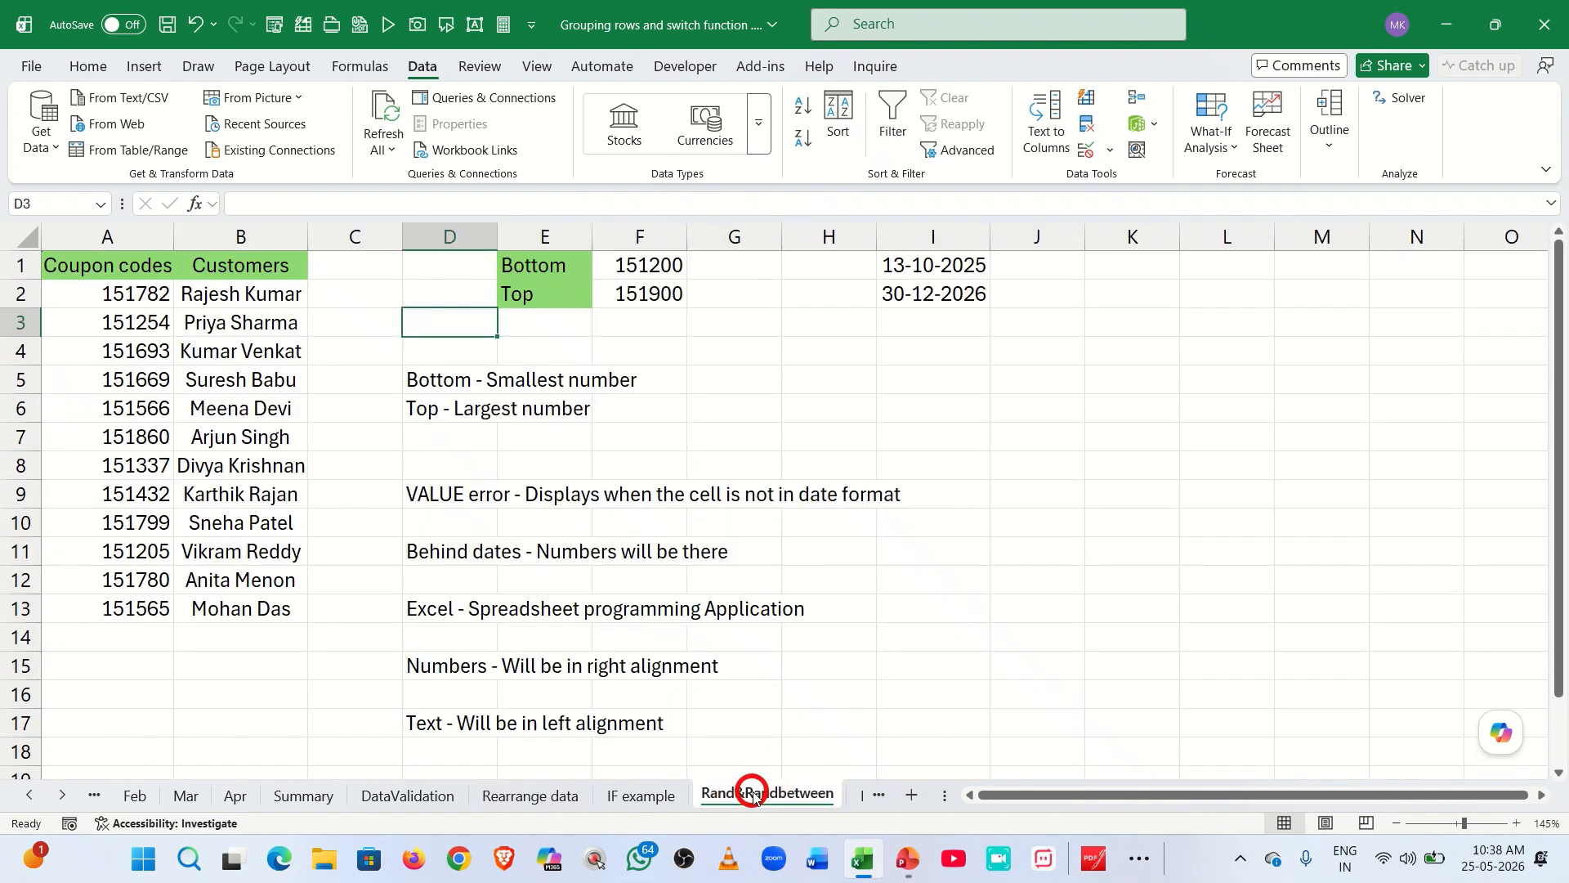
{"action": "left_click", "coordinate": [468, 493]}
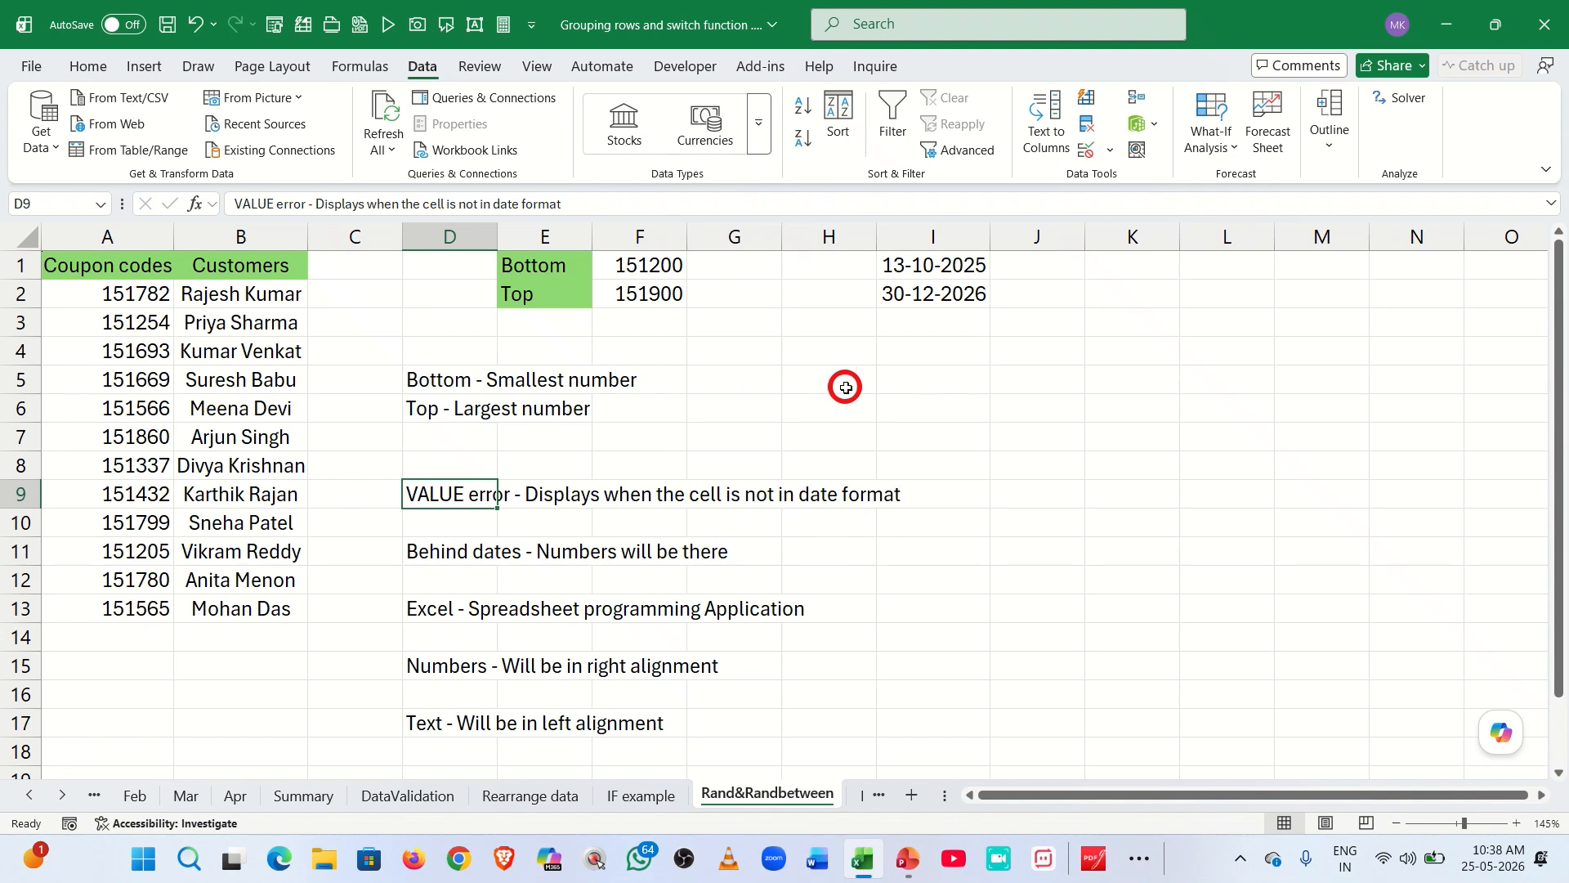
Step: Enter =RANDBETWEEN(I1,I2) in I5, using the two dates in I1 and I2 as limits
{"action": "left_click", "coordinate": [904, 382]}
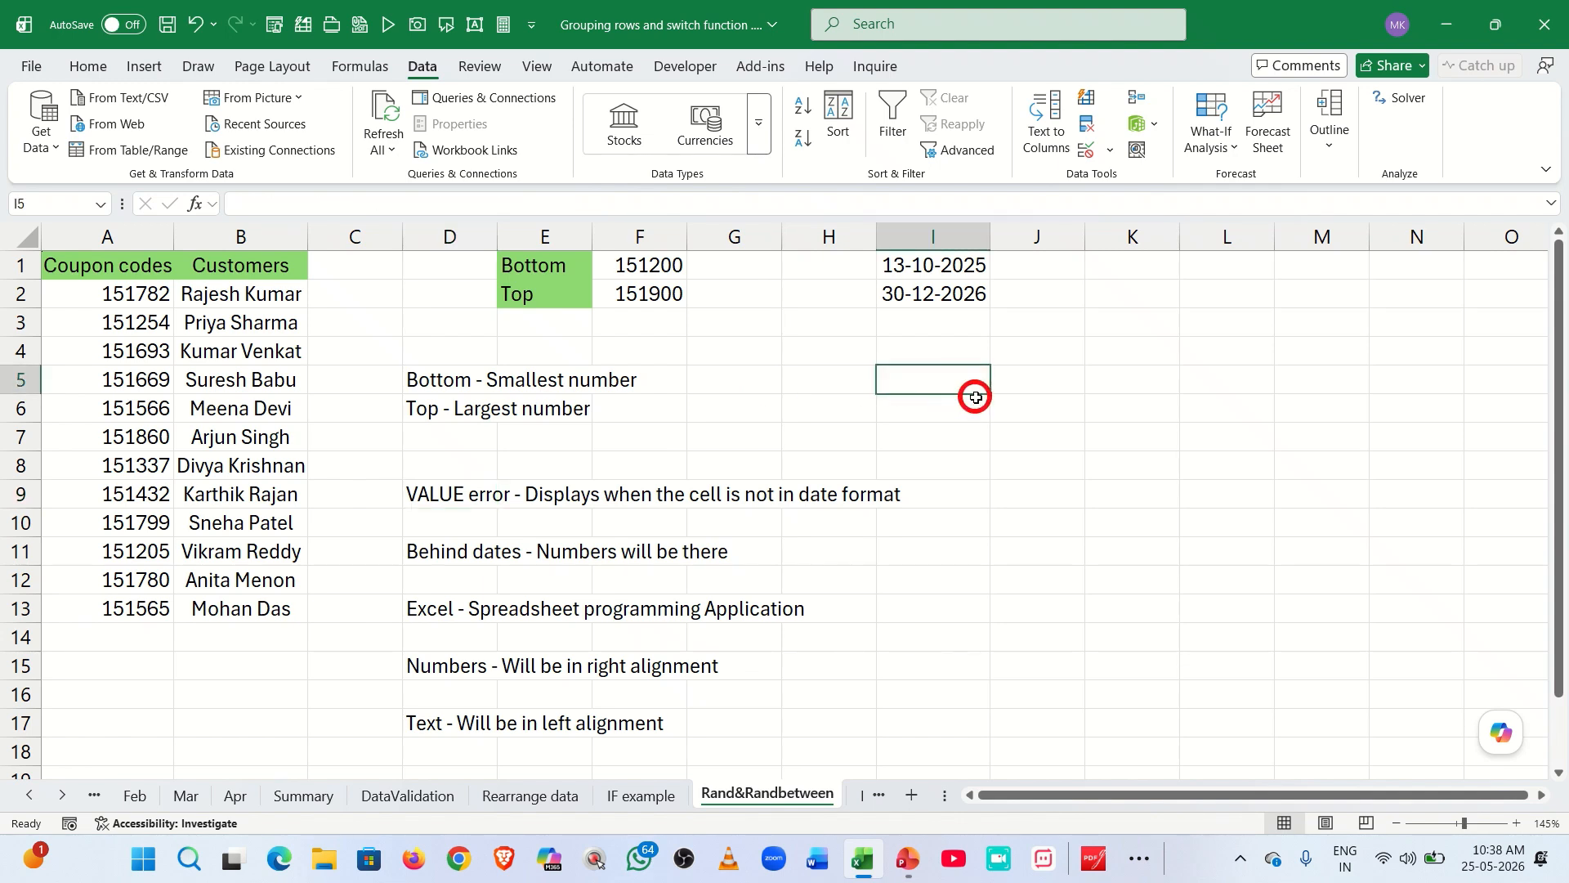
{"action": "type", "text": "=a"}
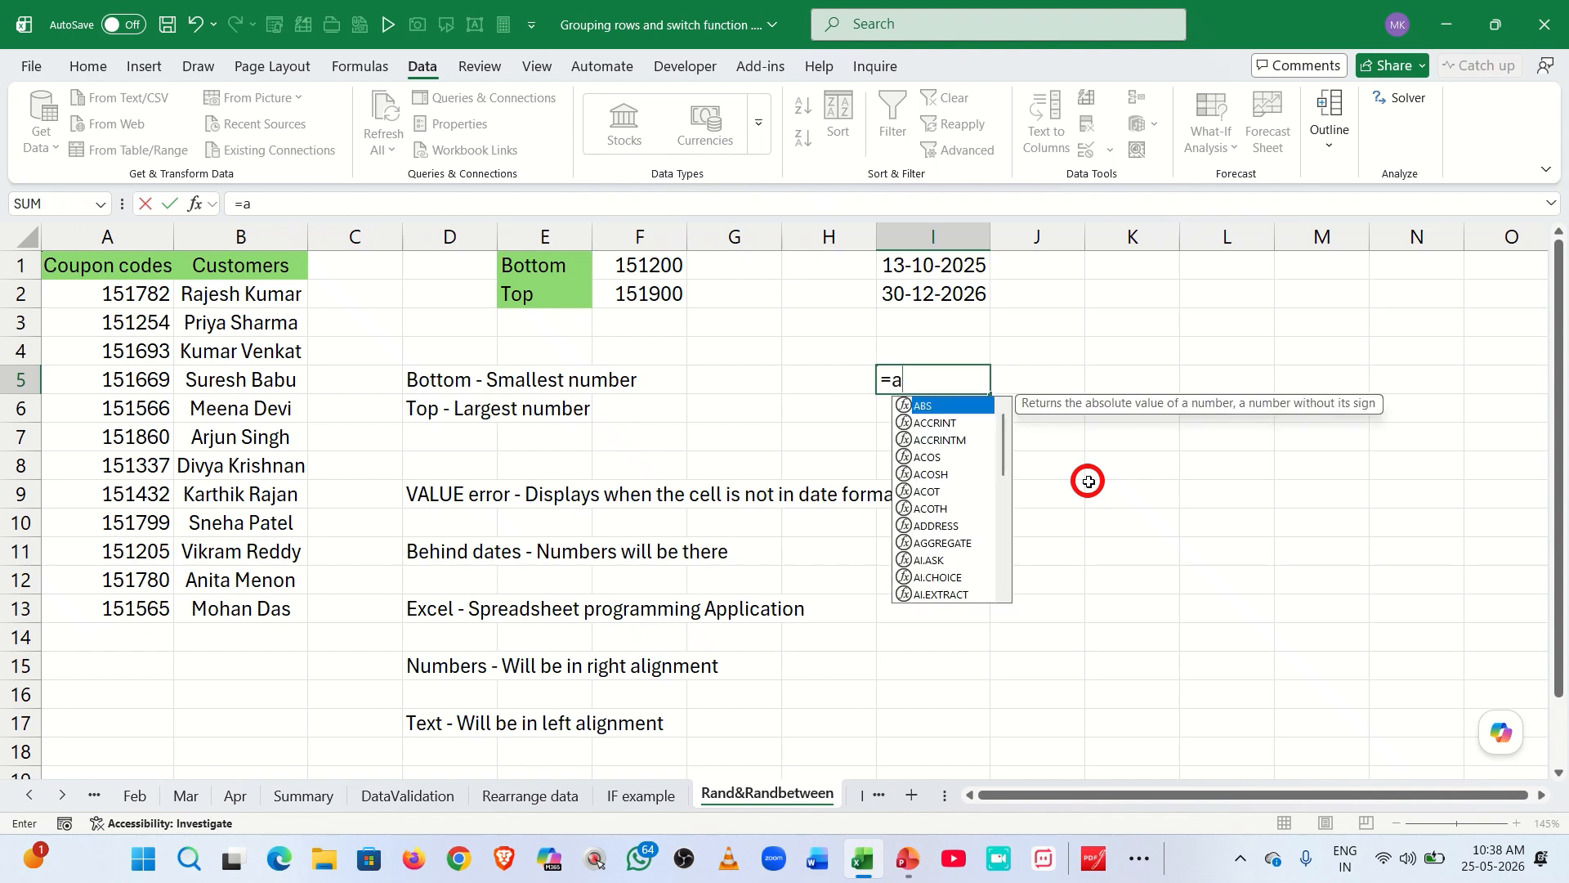
{"action": "key", "text": "BackSpace"}
{"action": "type", "text": "rand"}
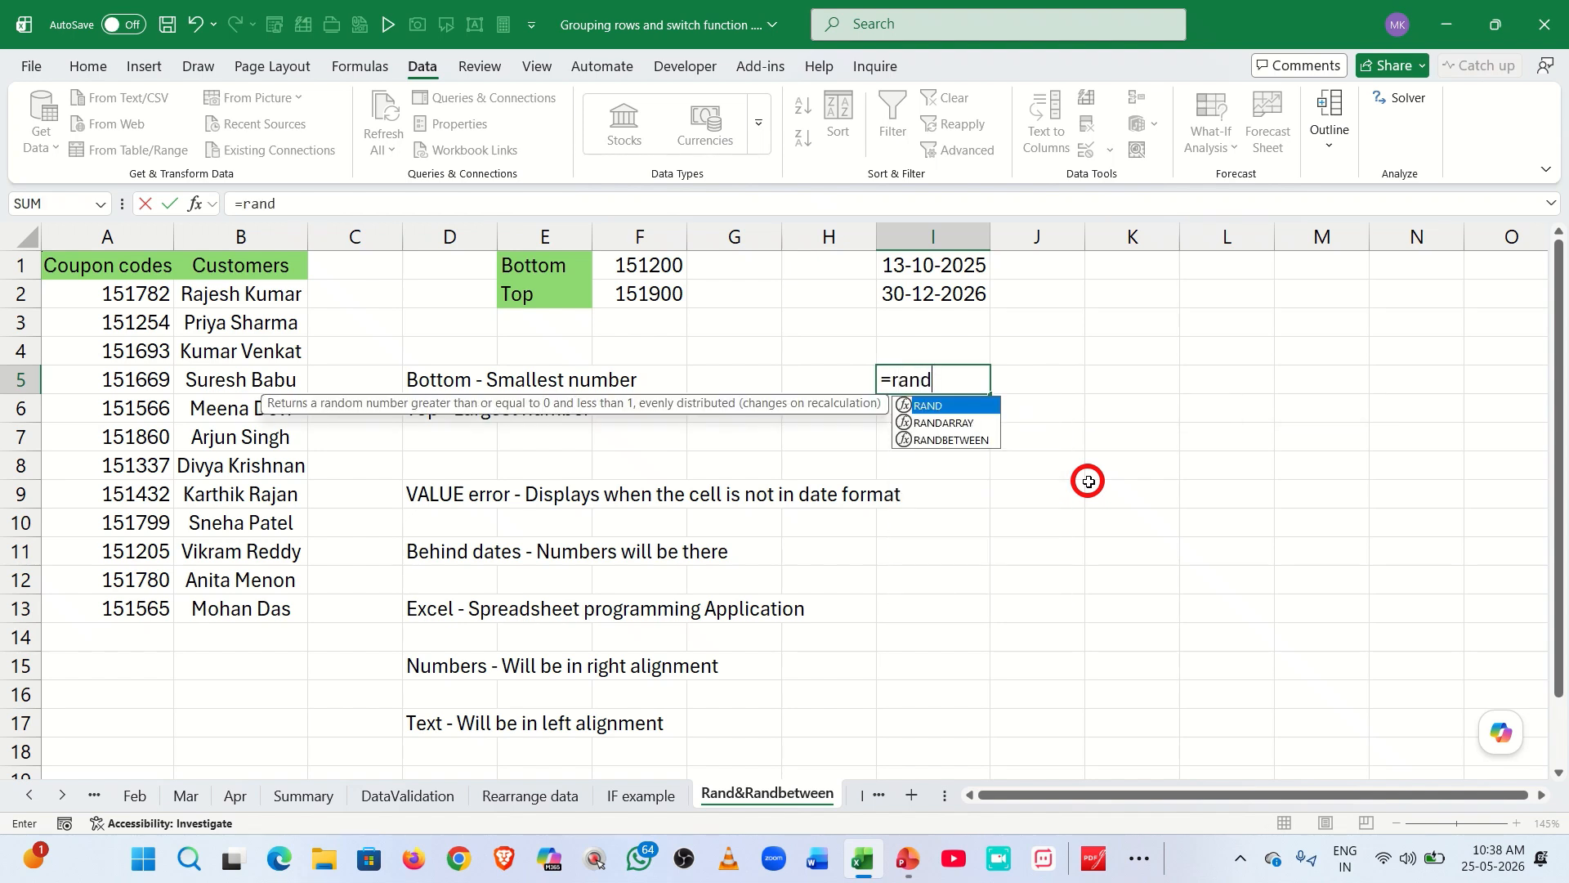
{"action": "key", "text": "Down"}
{"action": "key", "text": "Down"}
{"action": "key", "text": "Tab"}
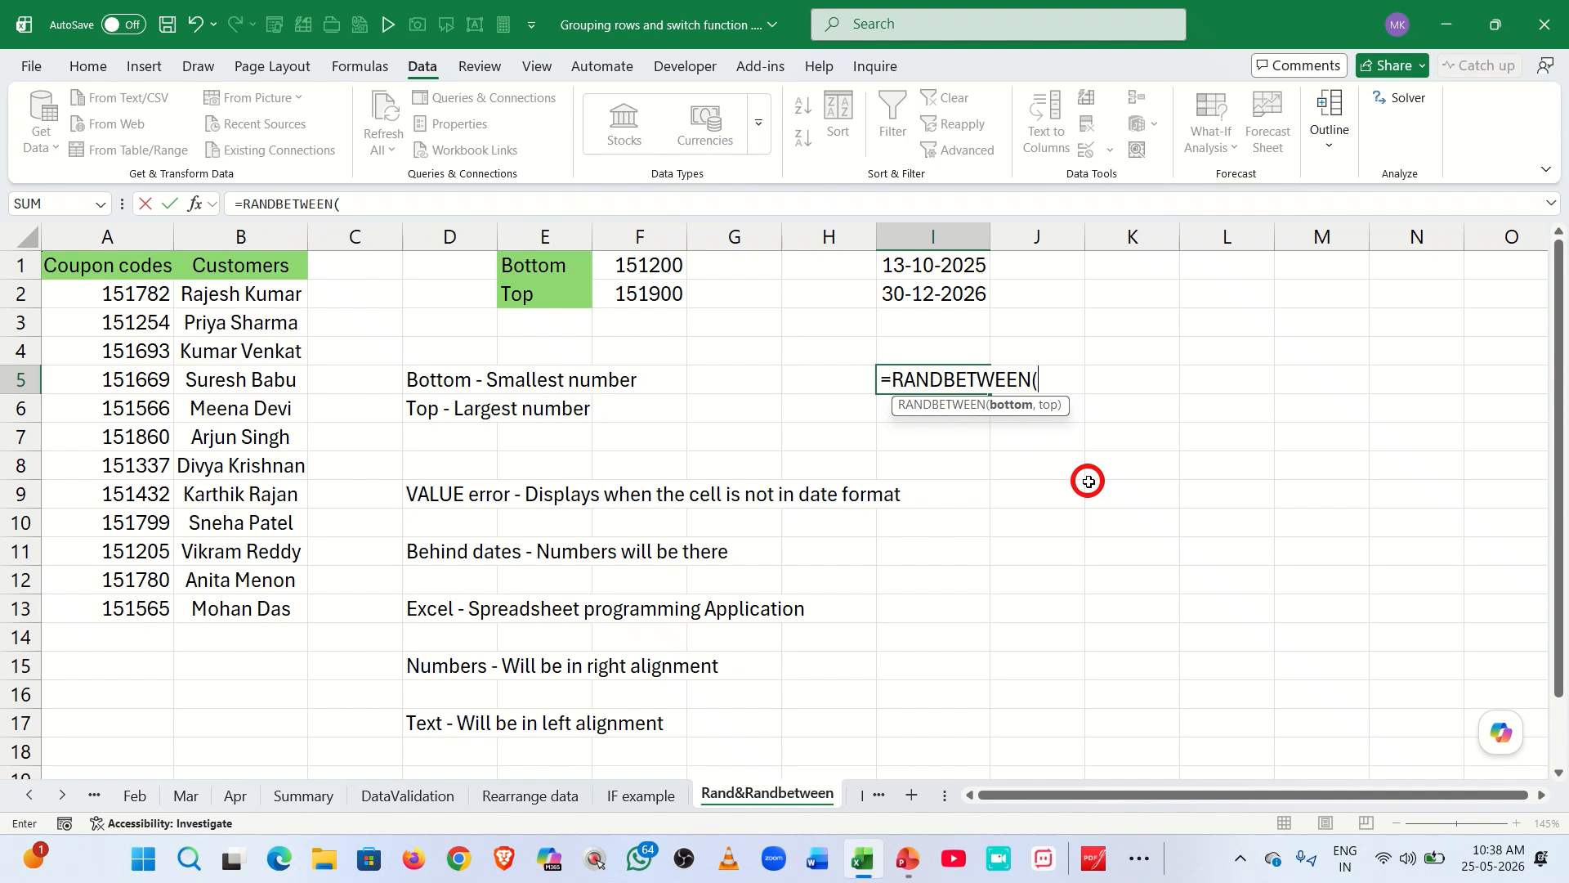
{"action": "left_click", "coordinate": [956, 265]}
{"action": "type", "text": ","}
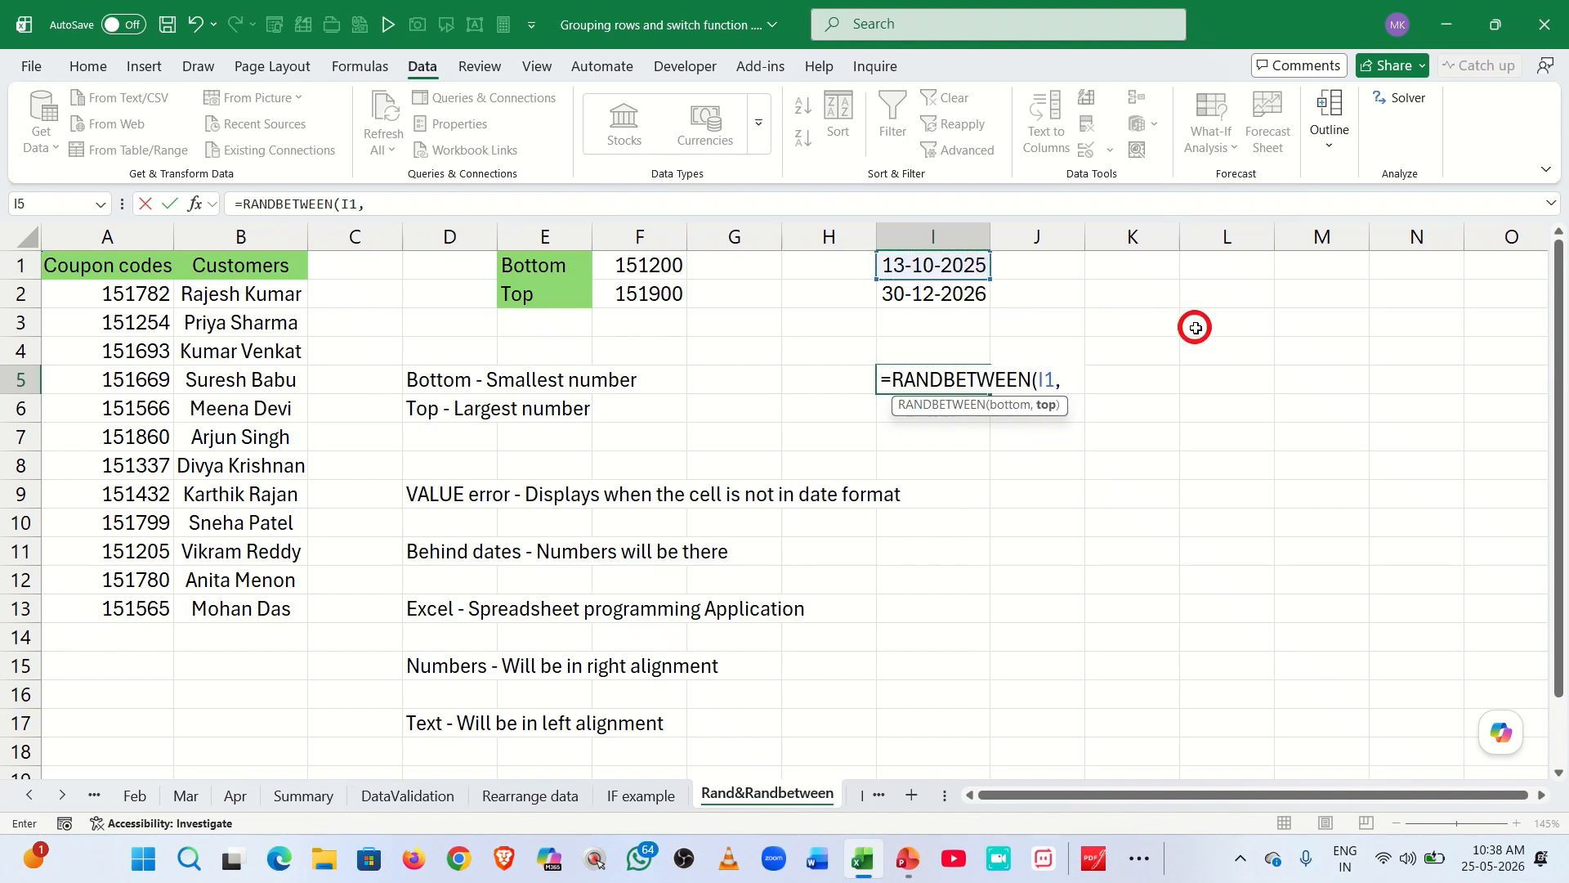
{"action": "left_click", "coordinate": [983, 292]}
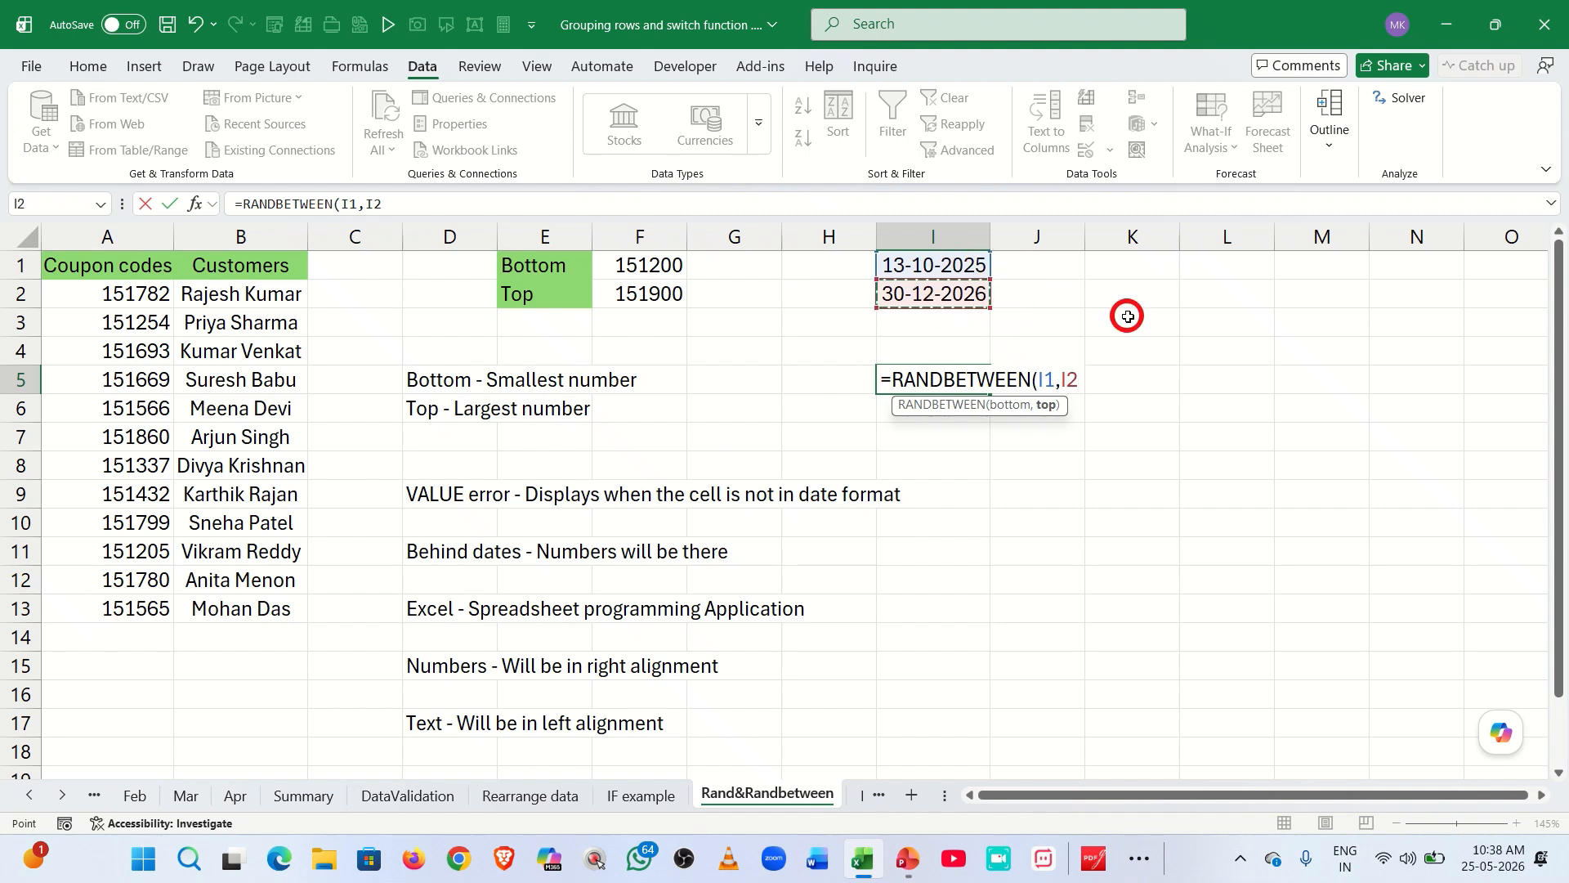
{"action": "type", "text": ")"}
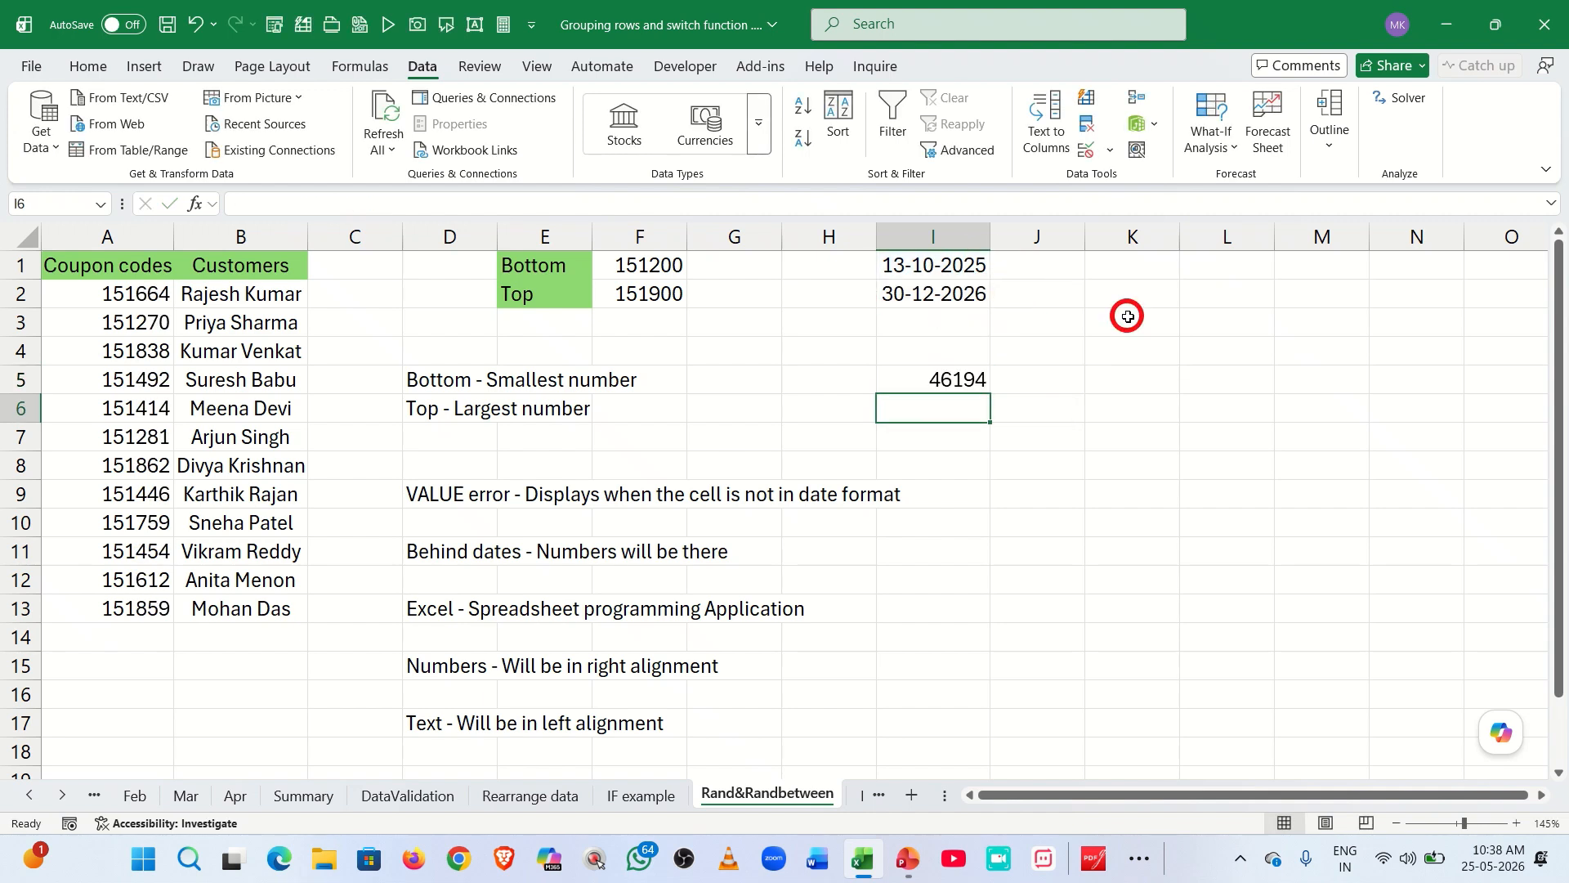
{"action": "key", "text": "Up"}
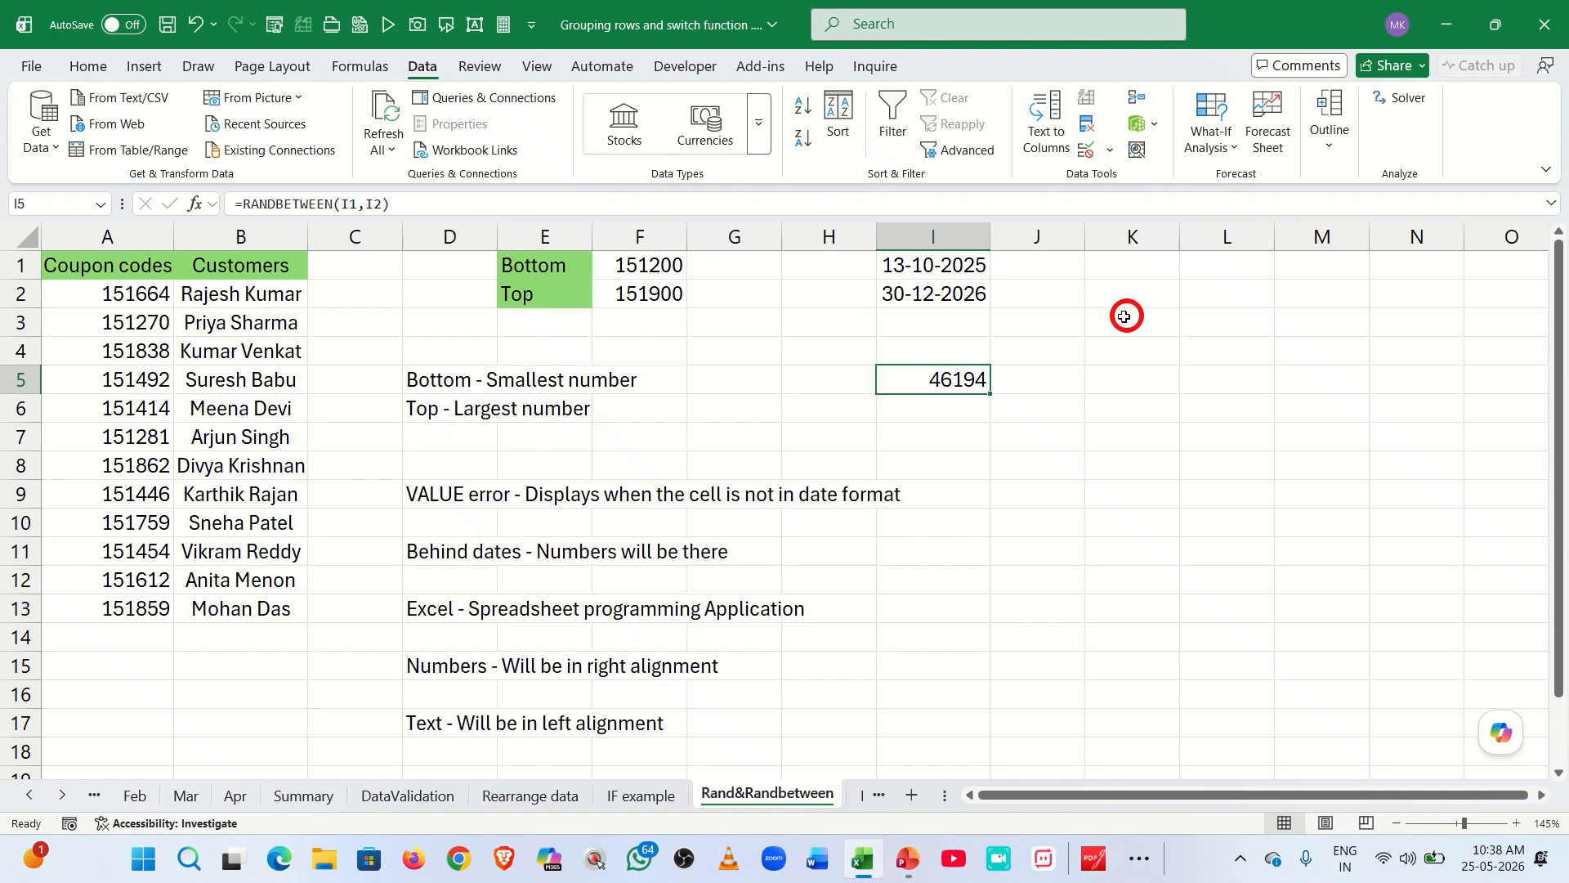
Step: Format the RANDBETWEEN result in I5 as a day-month-year date with an abbreviated month name
{"action": "left_click", "coordinate": [442, 493]}
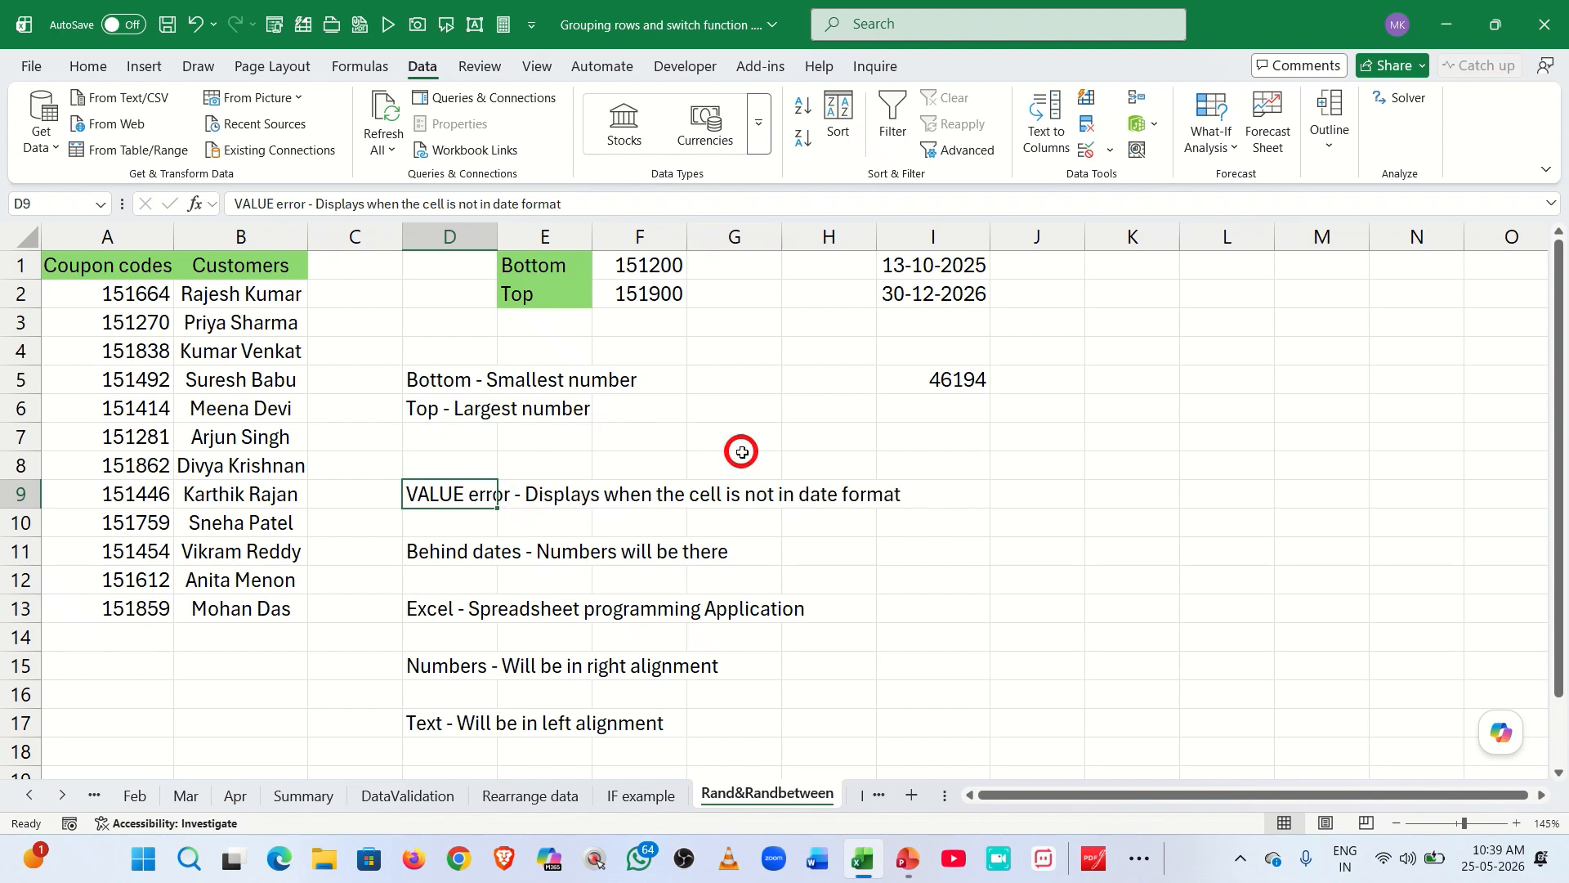
{"action": "left_click", "coordinate": [924, 379]}
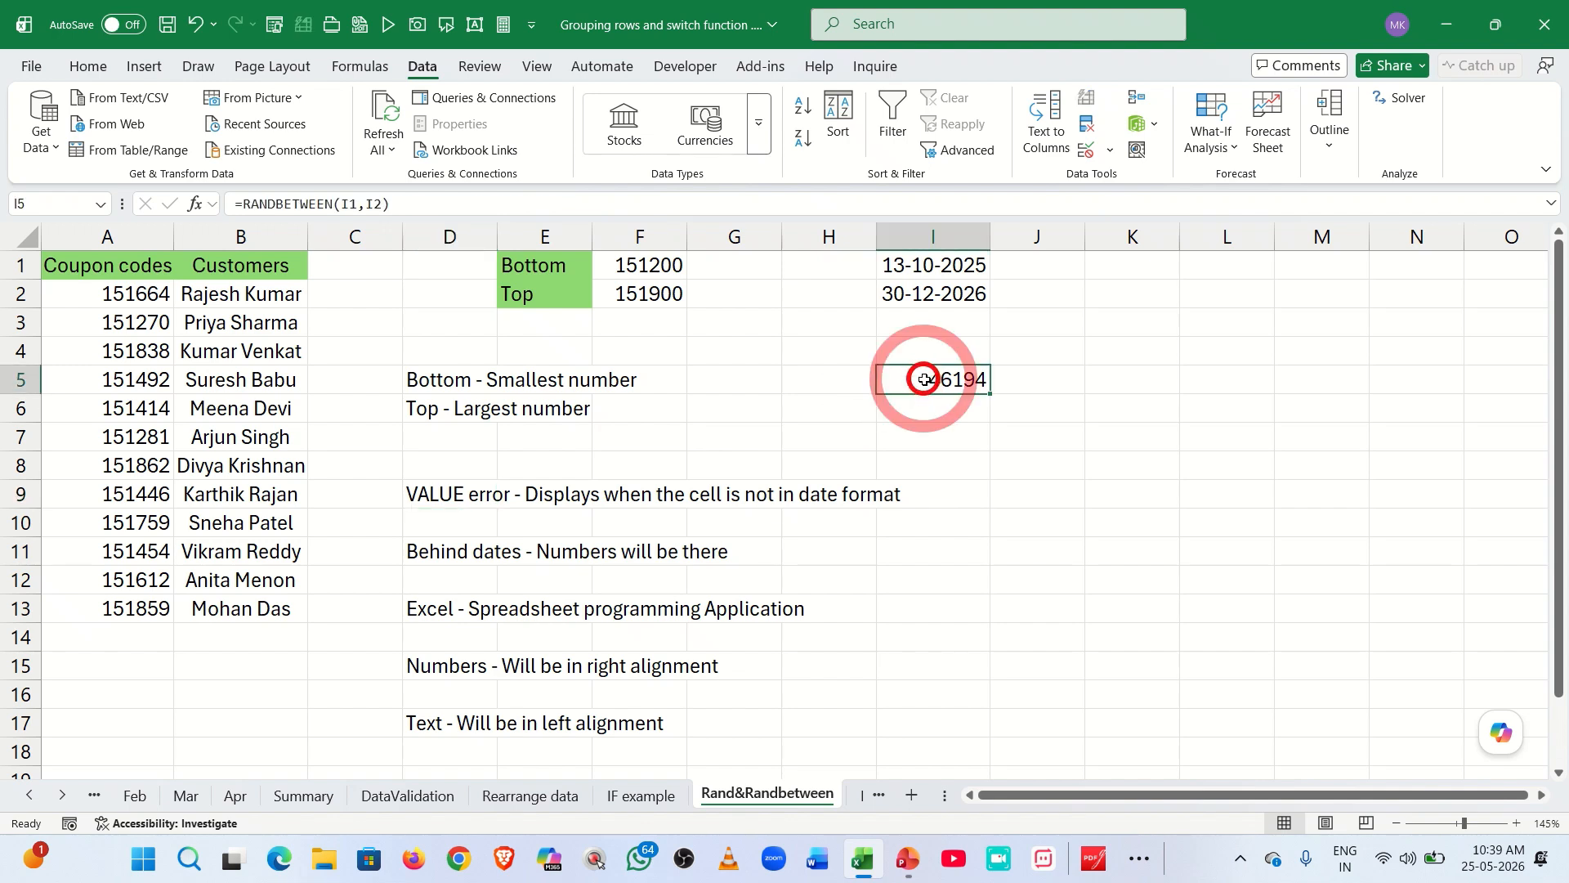
{"action": "left_click", "coordinate": [434, 551]}
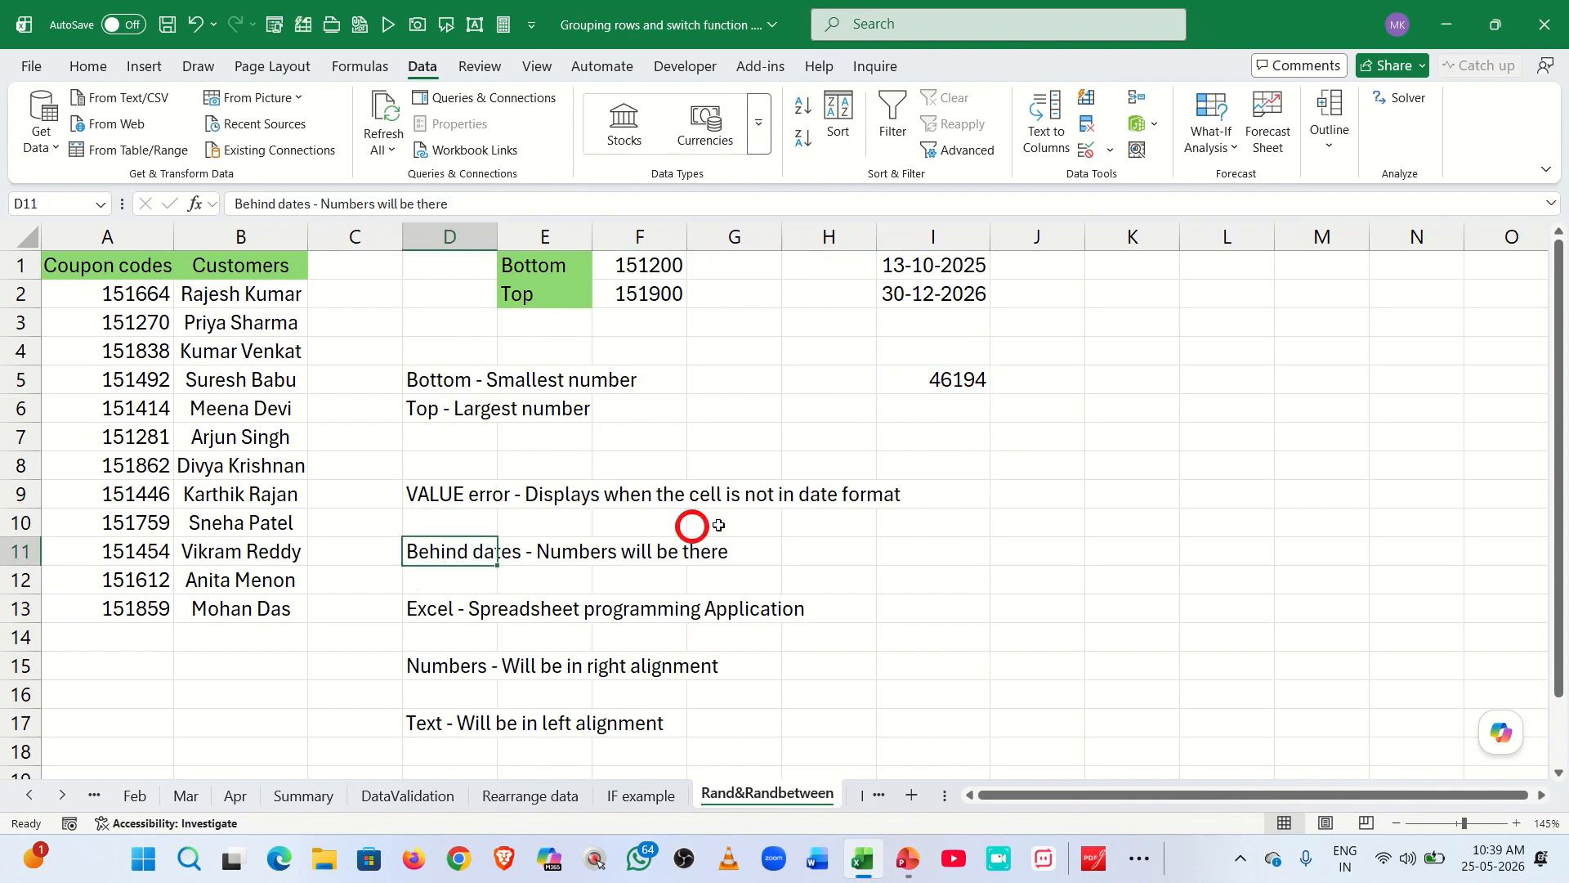
{"action": "left_click", "coordinate": [914, 368]}
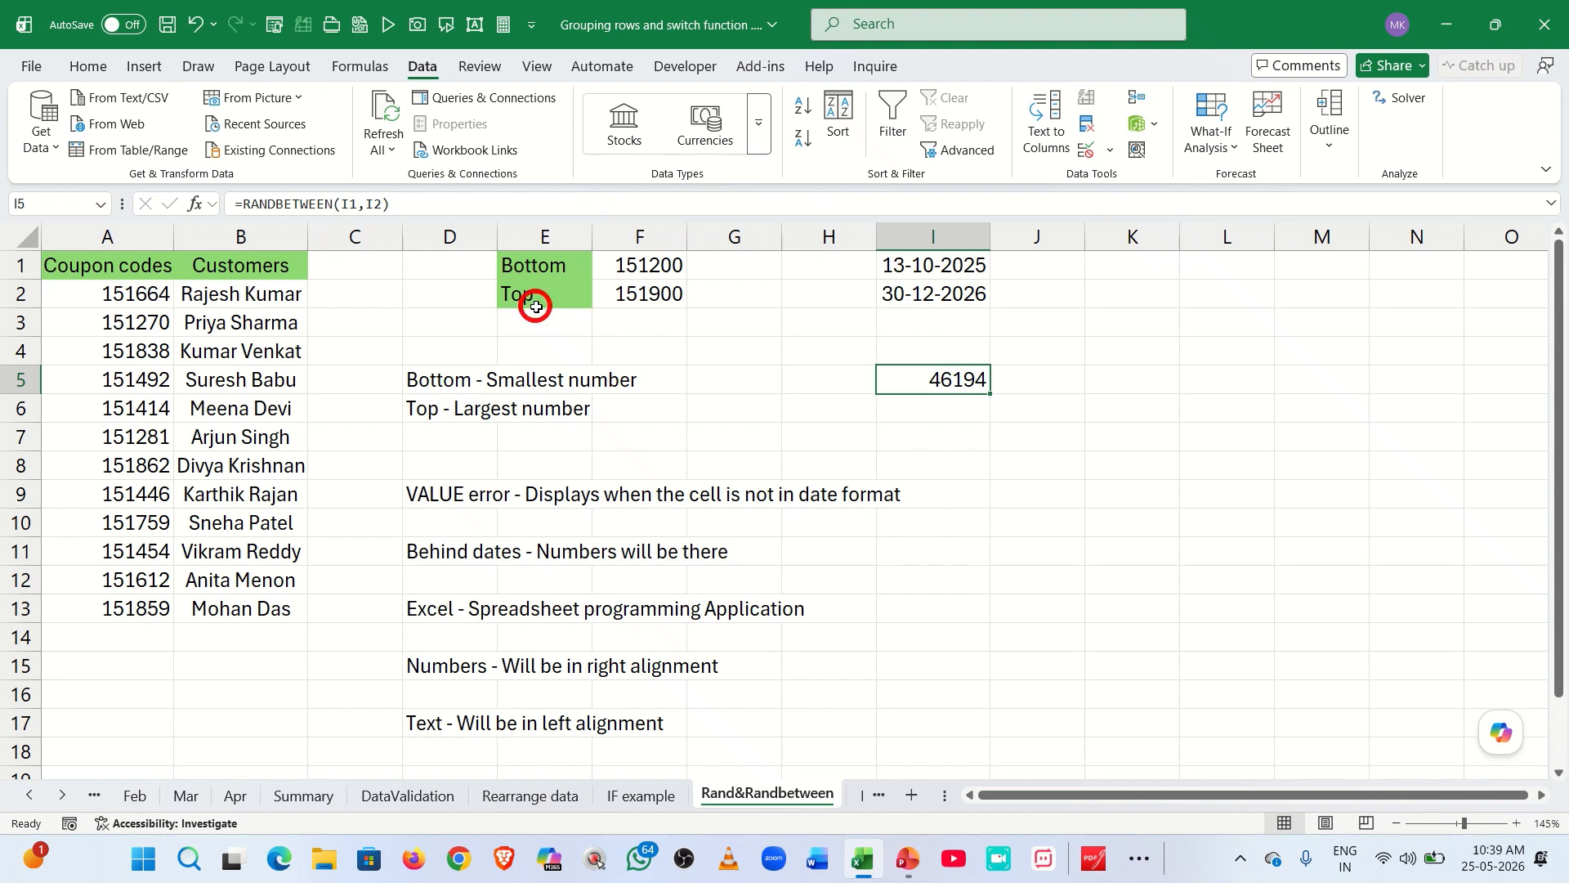
{"action": "left_click", "coordinate": [83, 71]}
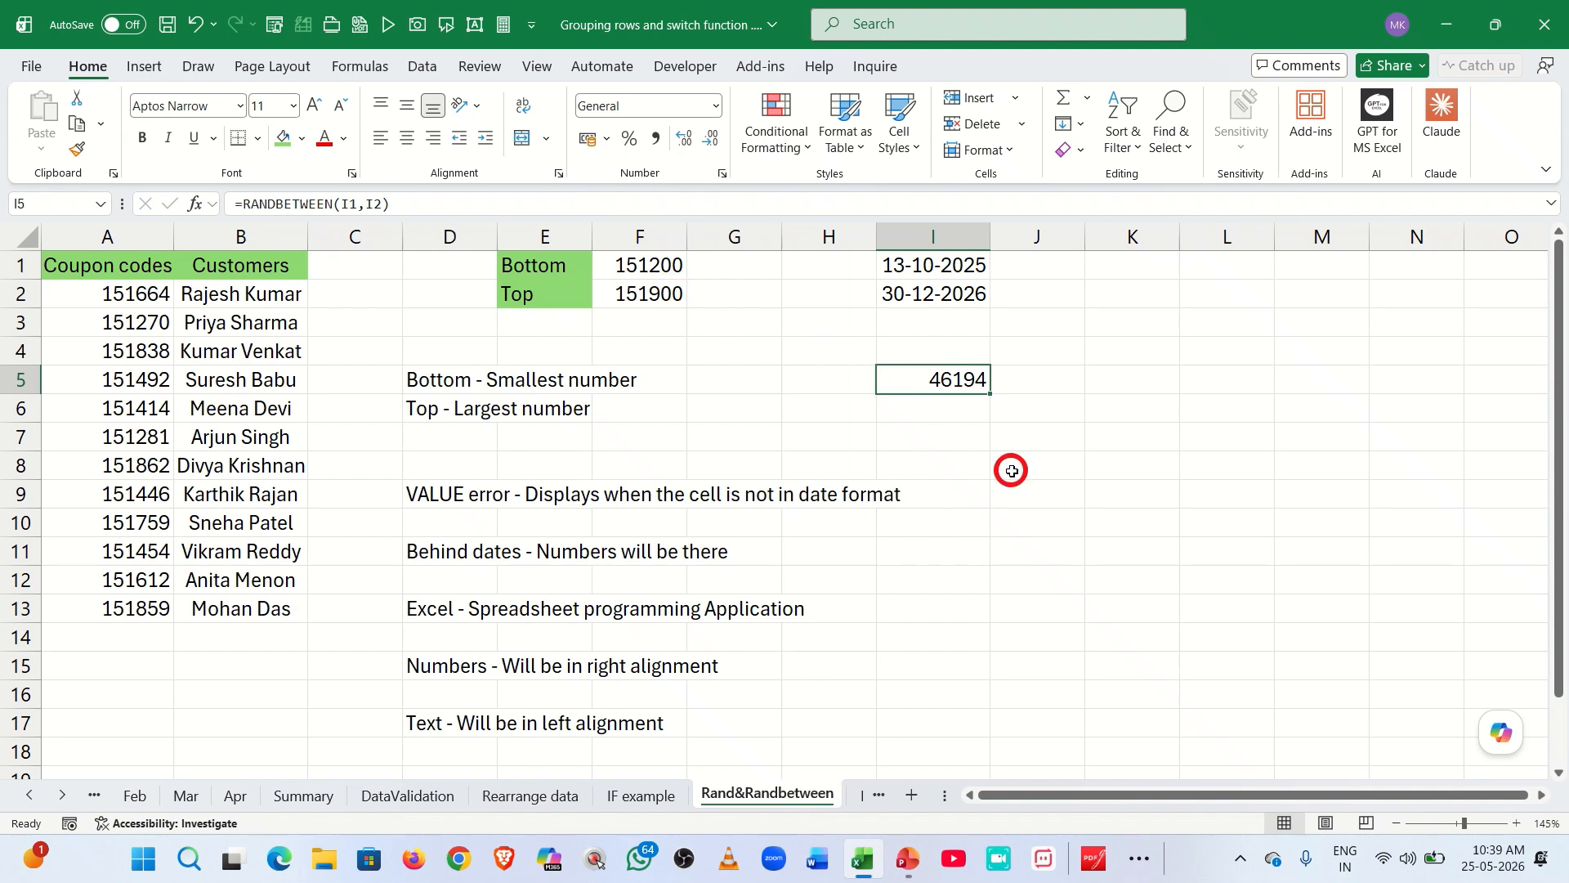
{"action": "key", "text": "ctrl+shift+3"}
{"action": "left_click", "coordinate": [958, 430]}
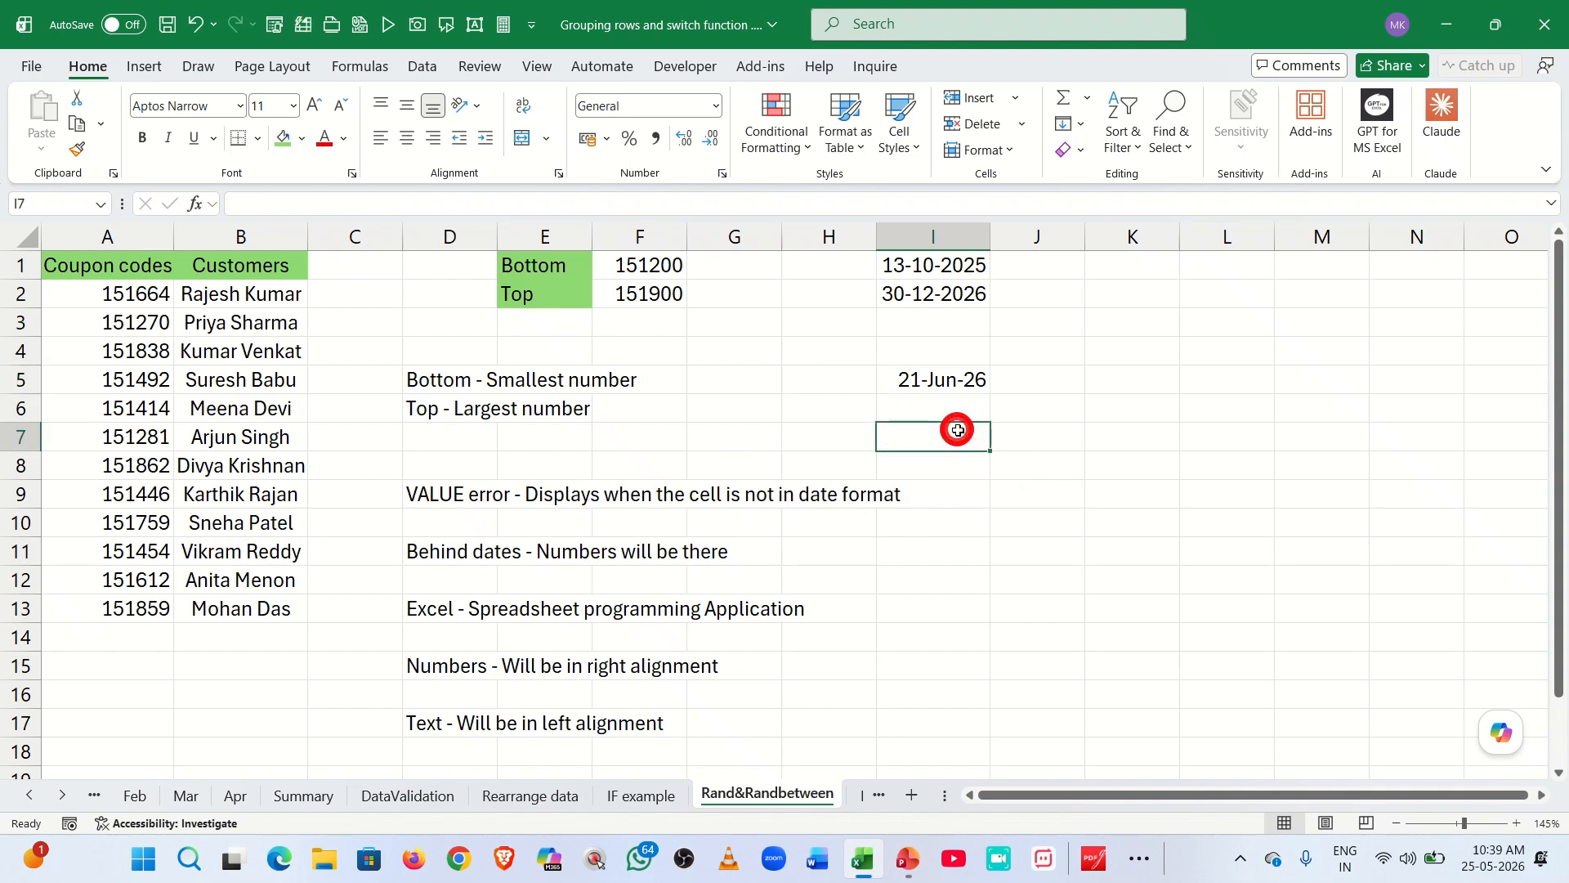
{"action": "left_click", "coordinate": [941, 386]}
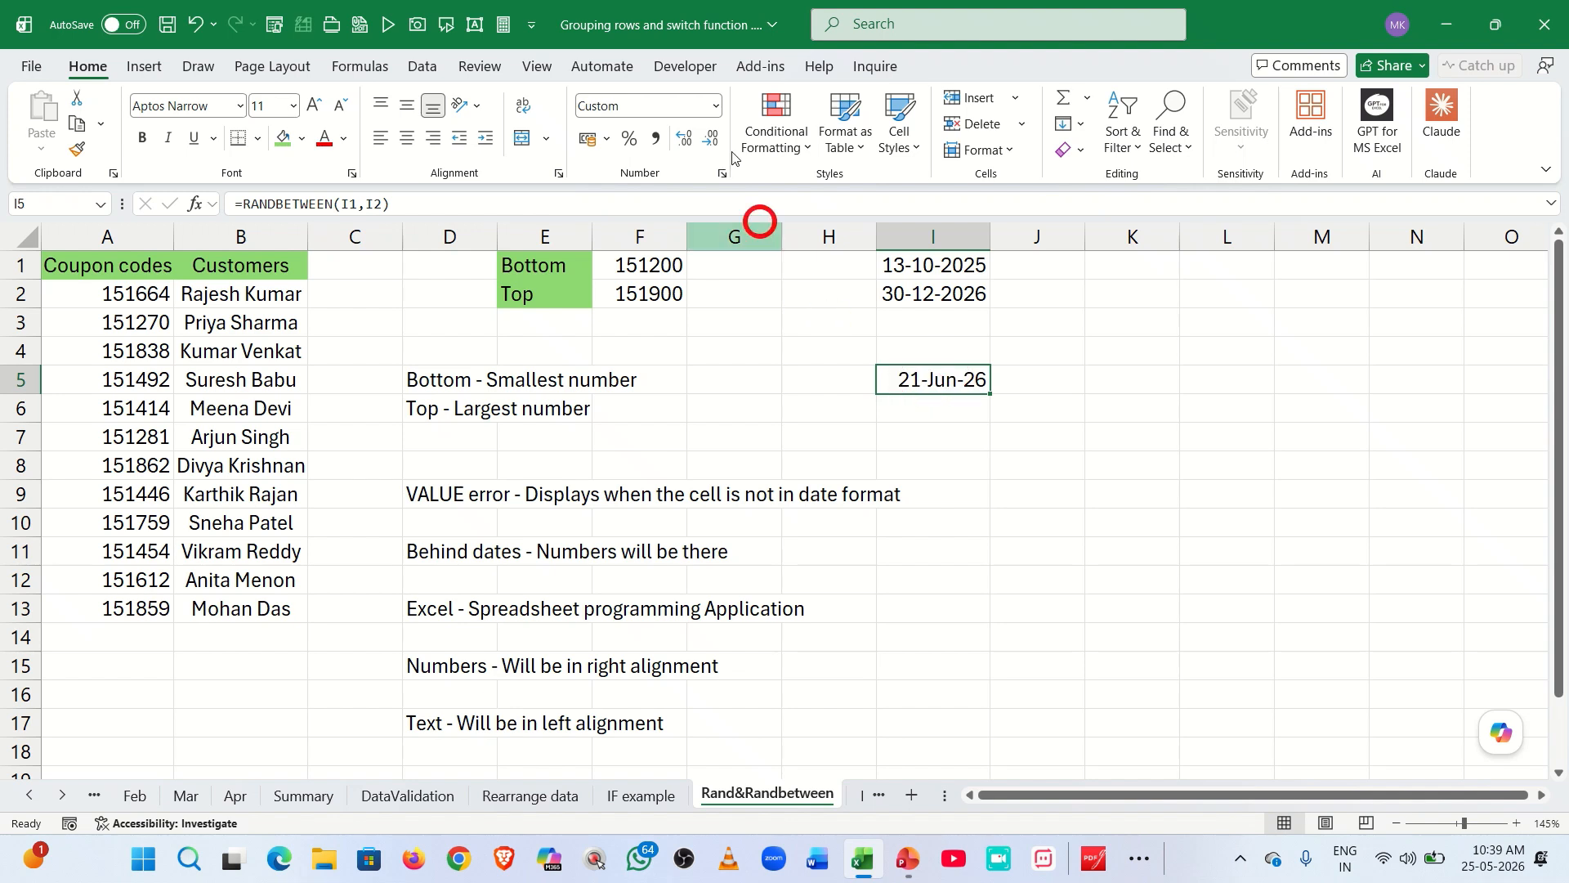
Step: Set the number format of the RANDBETWEEN result in I5 to General and deselect the cell
{"action": "left_click", "coordinate": [716, 105]}
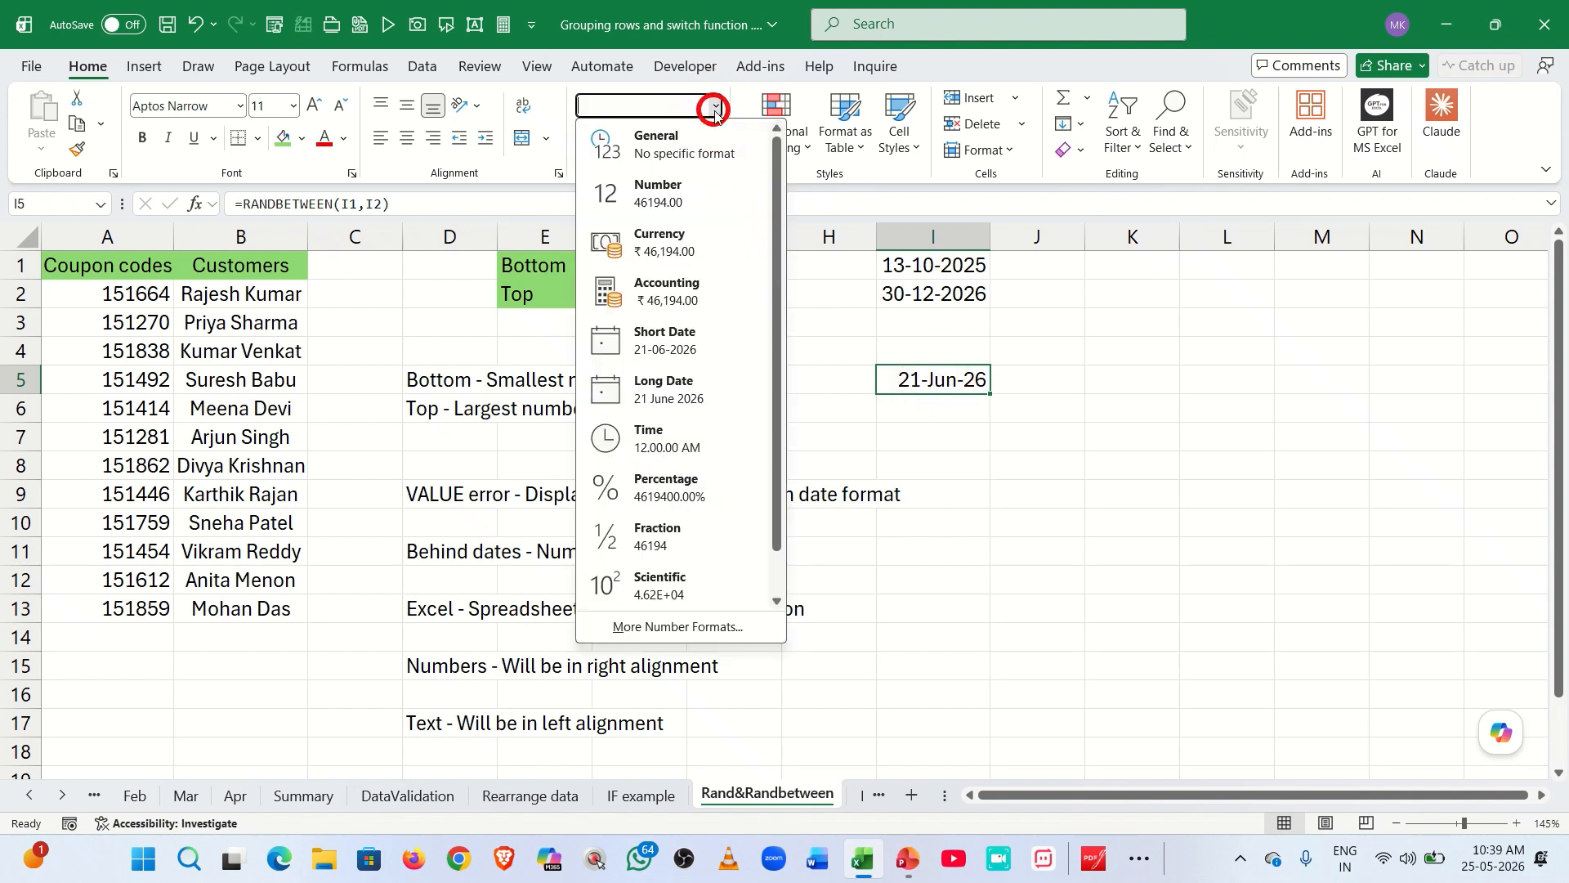
{"action": "left_click", "coordinate": [672, 136]}
{"action": "left_click", "coordinate": [950, 421]}
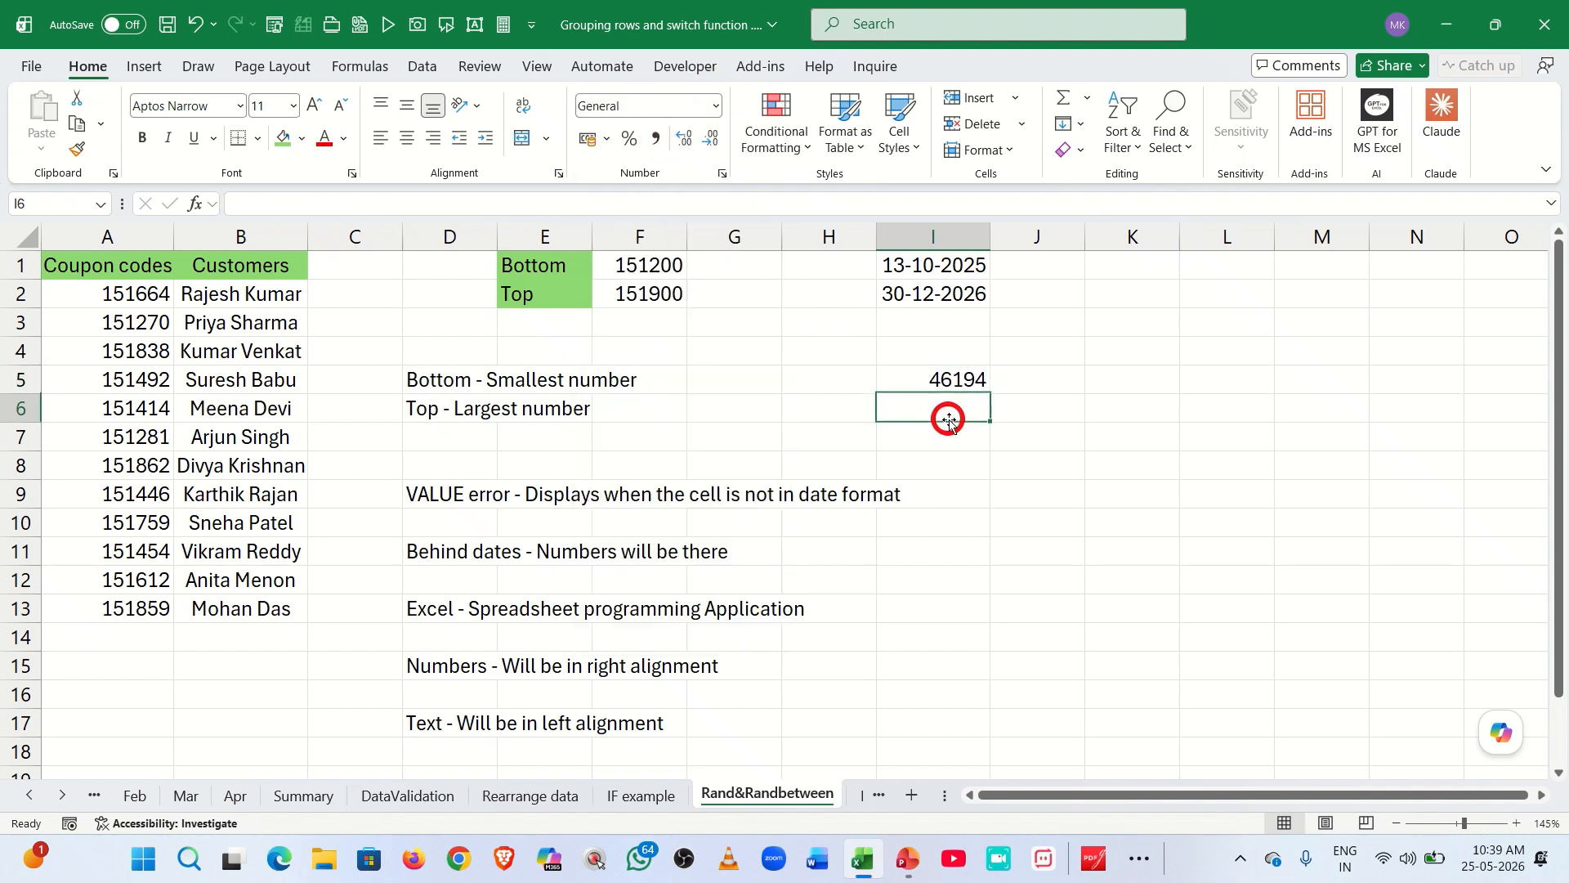
{"action": "left_click", "coordinate": [938, 379]}
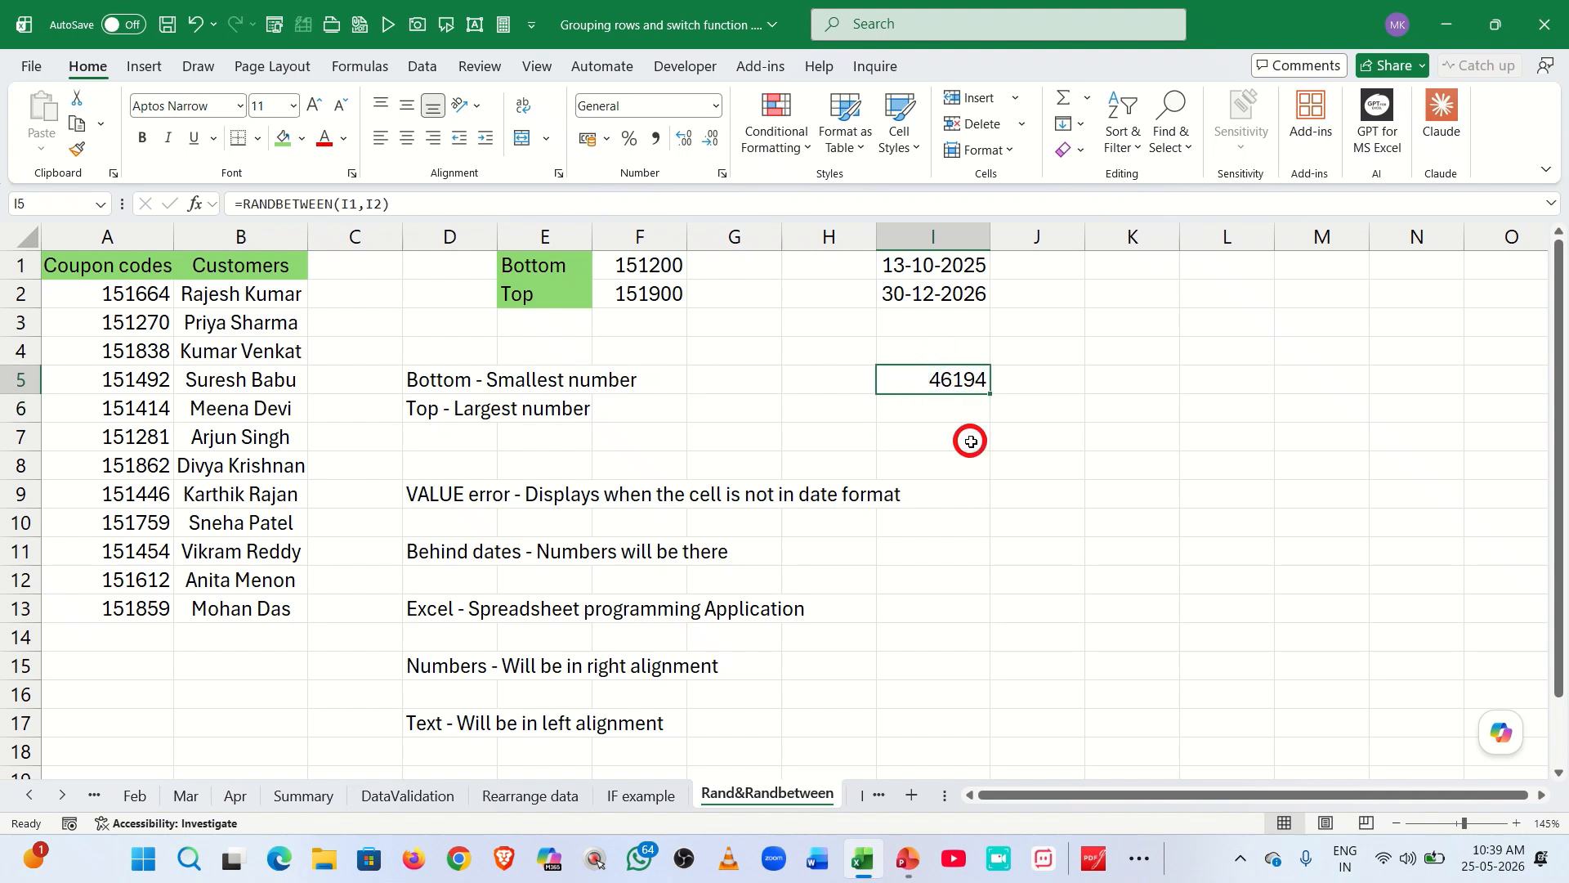
{"action": "left_click", "coordinate": [940, 435]}
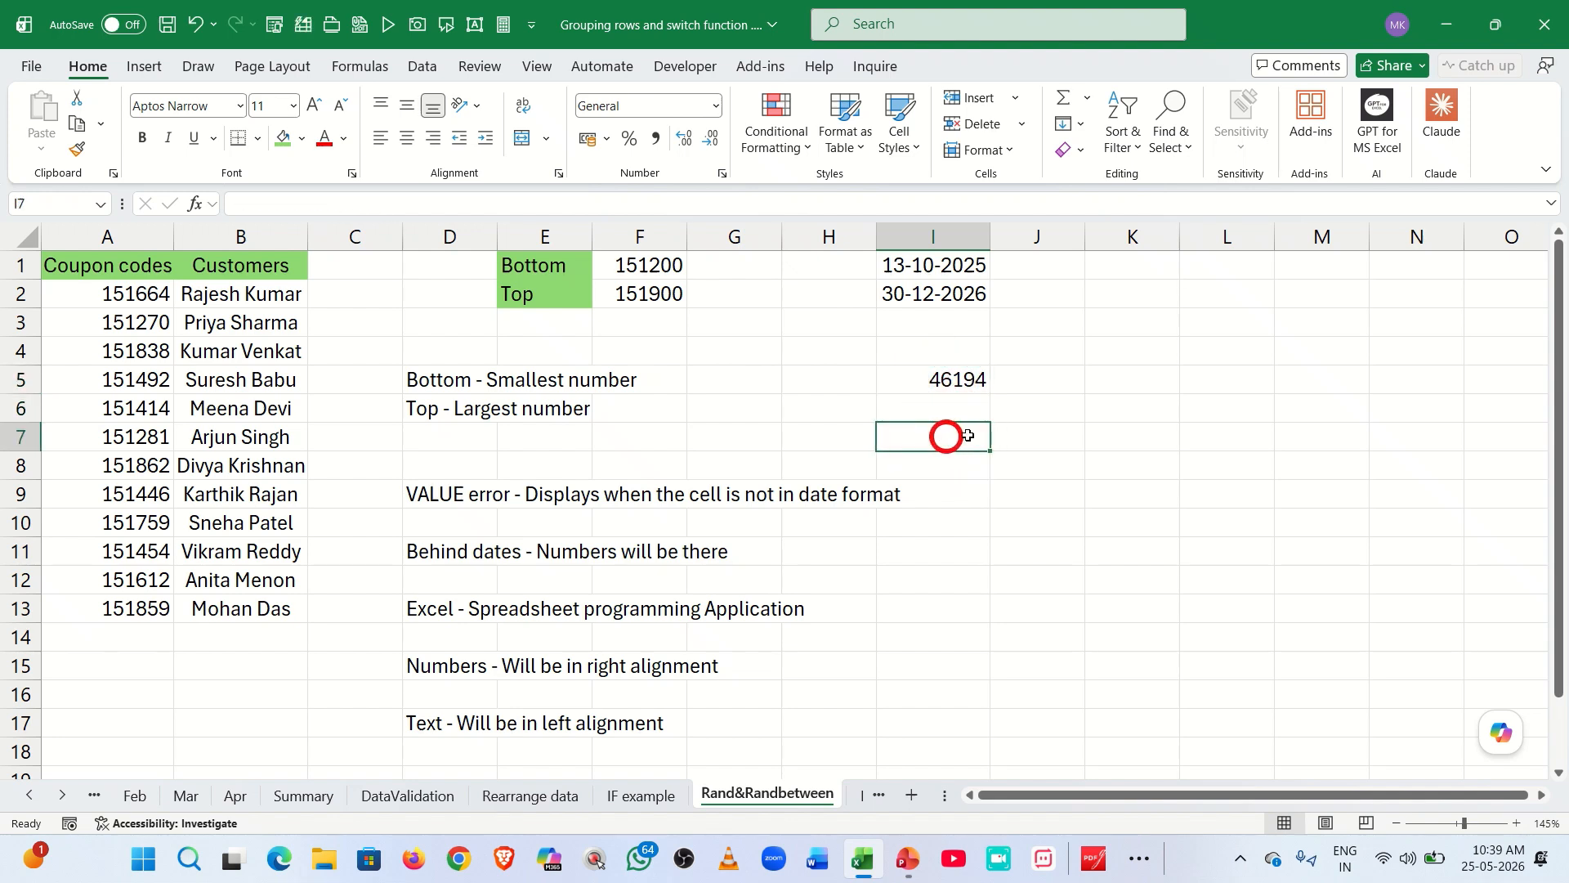
{"action": "left_click", "coordinate": [1070, 400]}
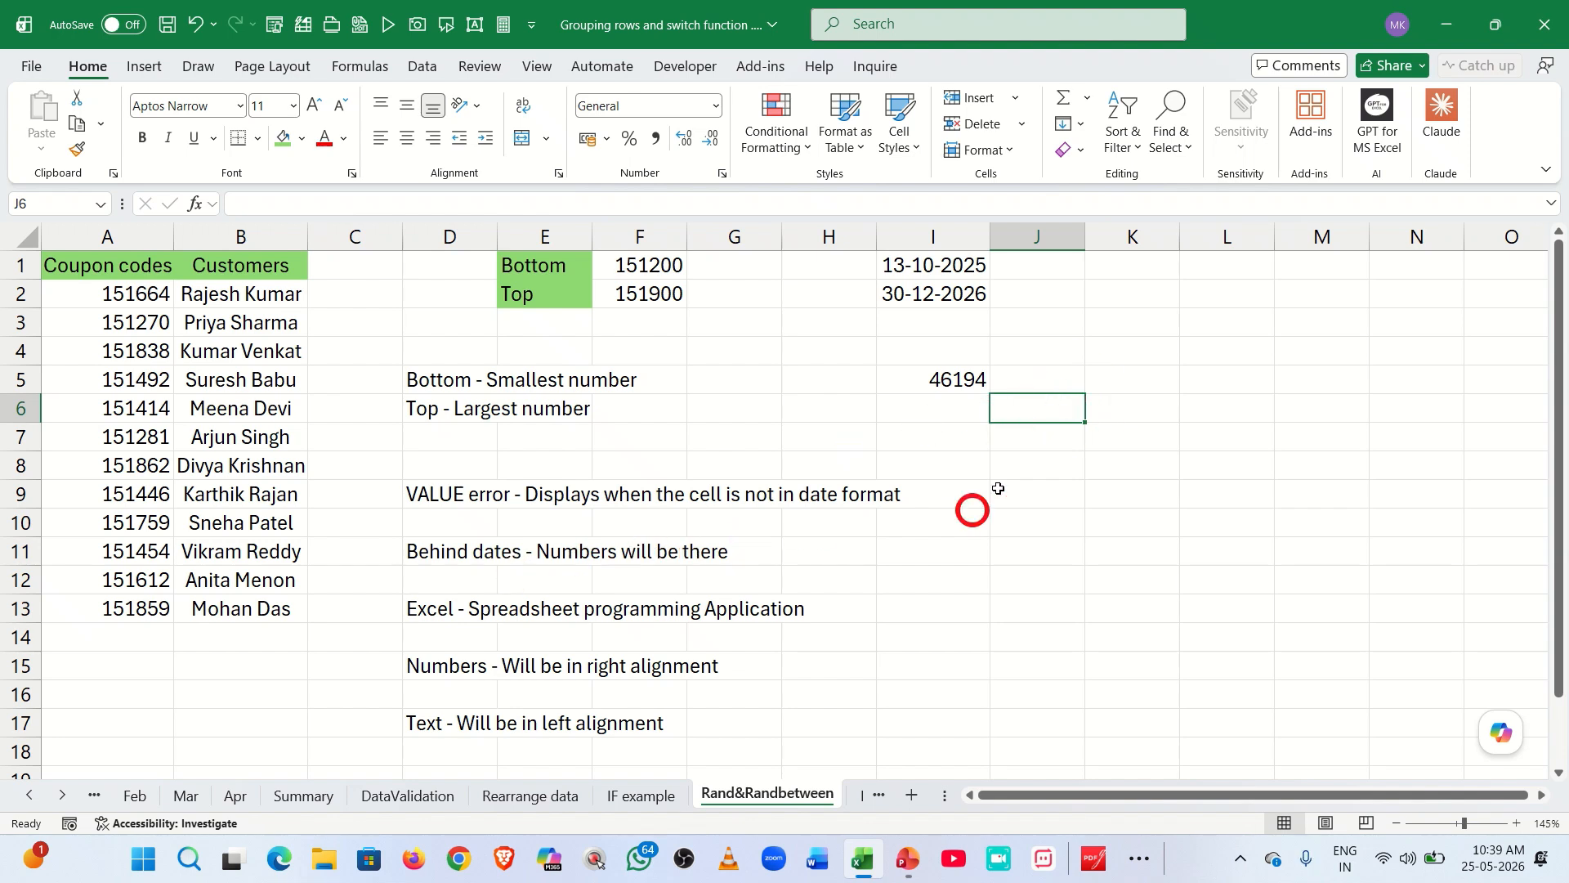
{"action": "left_click", "coordinate": [1018, 459]}
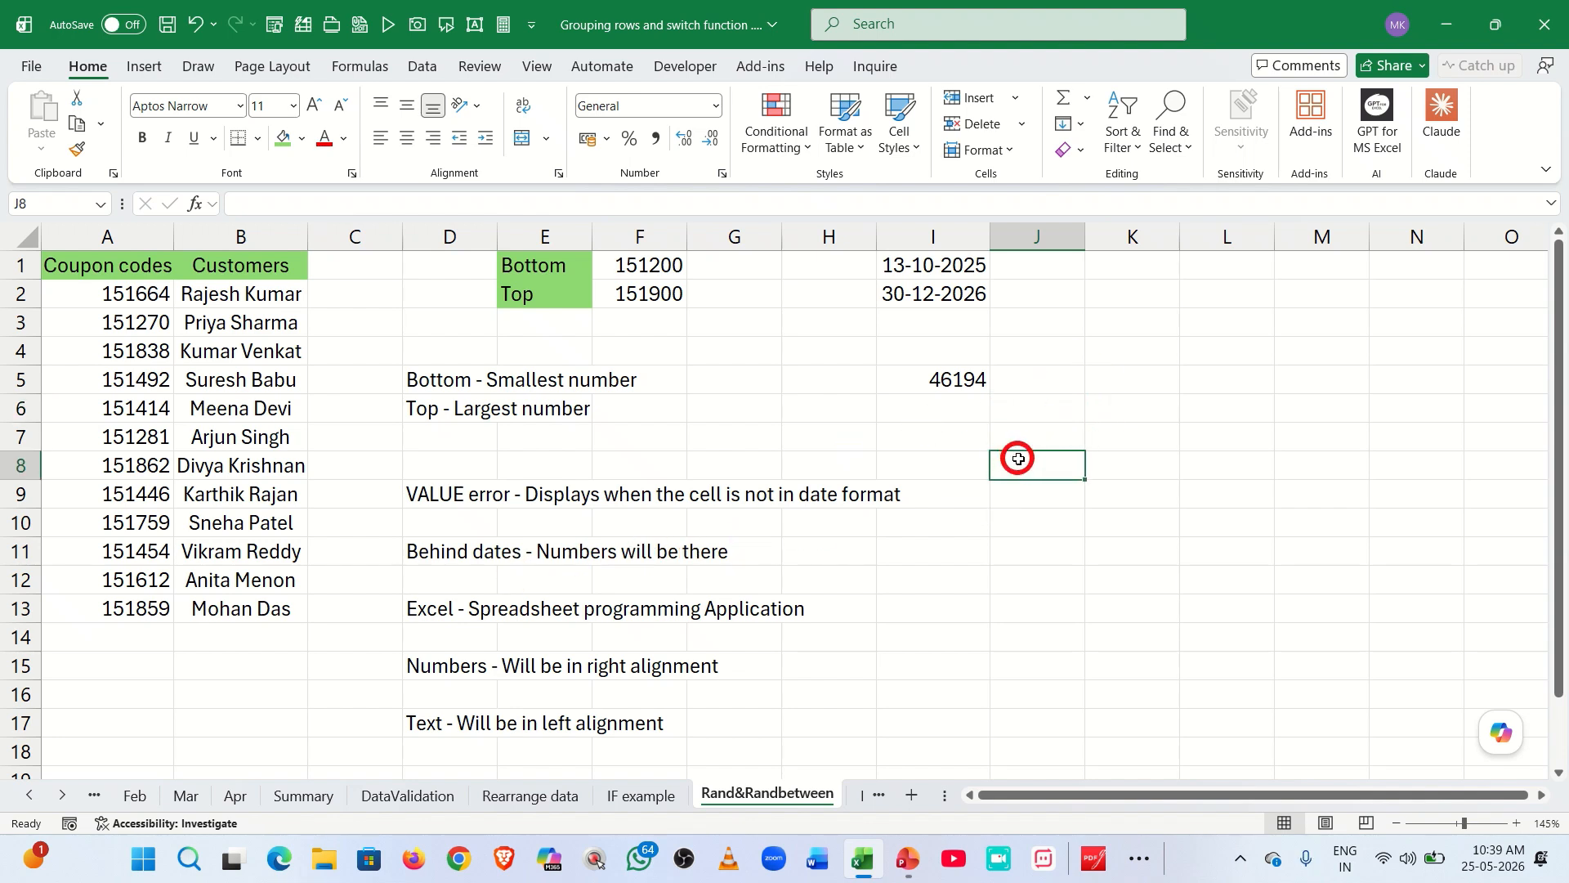